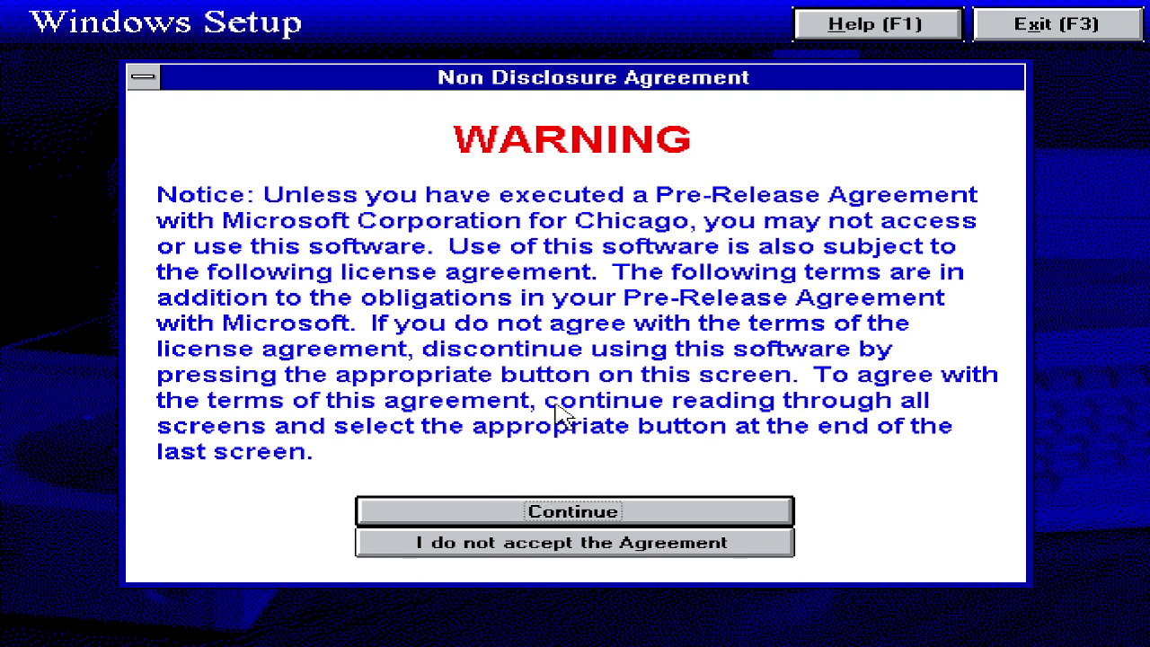
Step: Accept the Non Disclosure Agreement with 'Don't display this license agreement anymore' ticked
{"action": "left_click", "coordinate": [640, 508]}
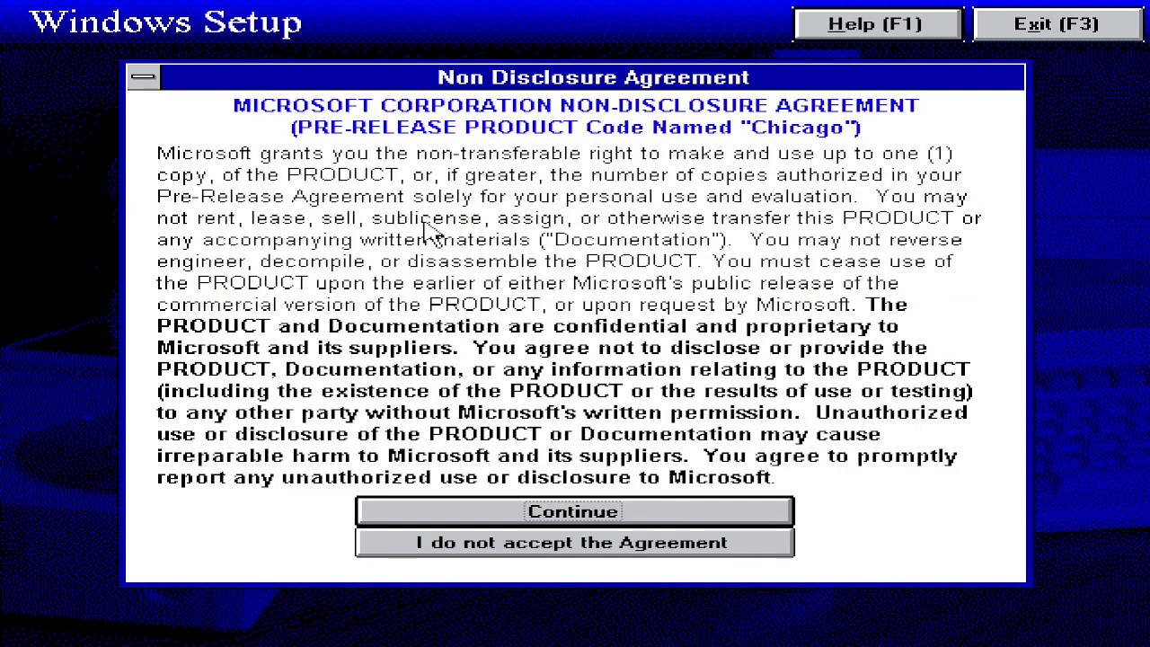
{"action": "left_click", "coordinate": [579, 519]}
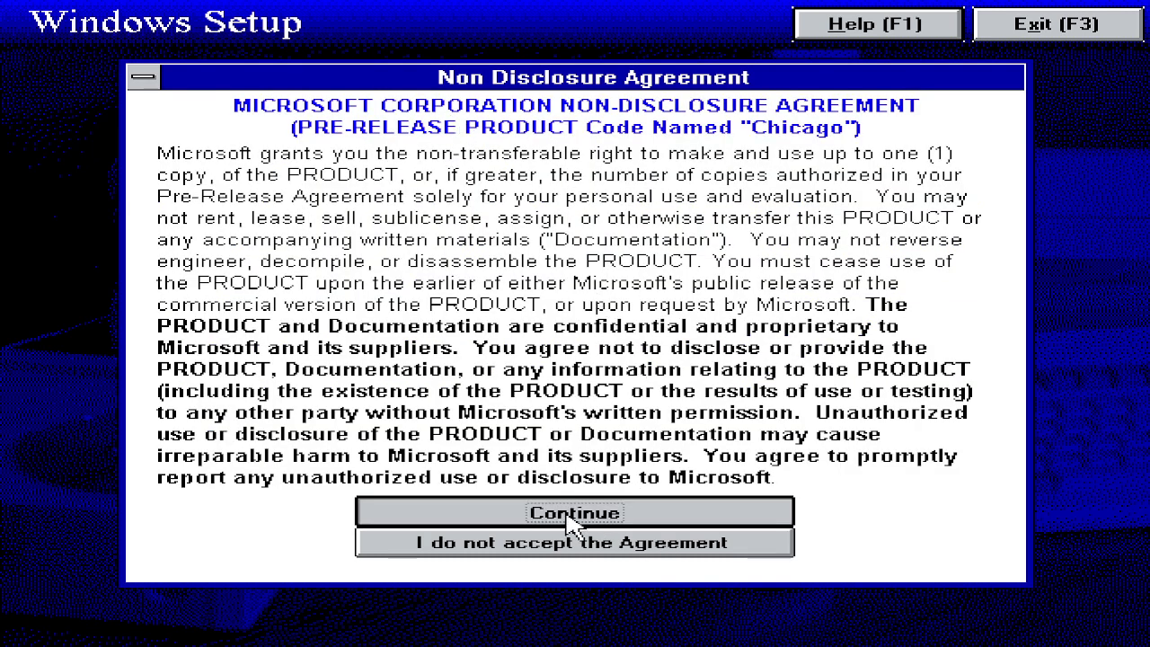
{"action": "left_click", "coordinate": [569, 514]}
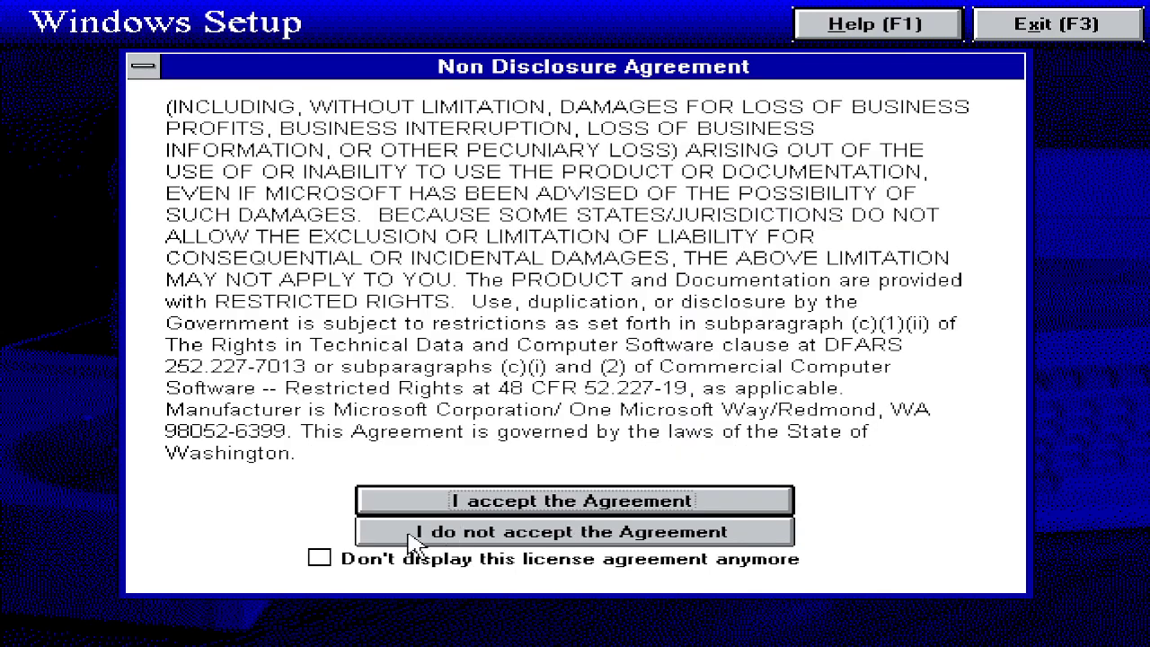
{"action": "left_click", "coordinate": [317, 559]}
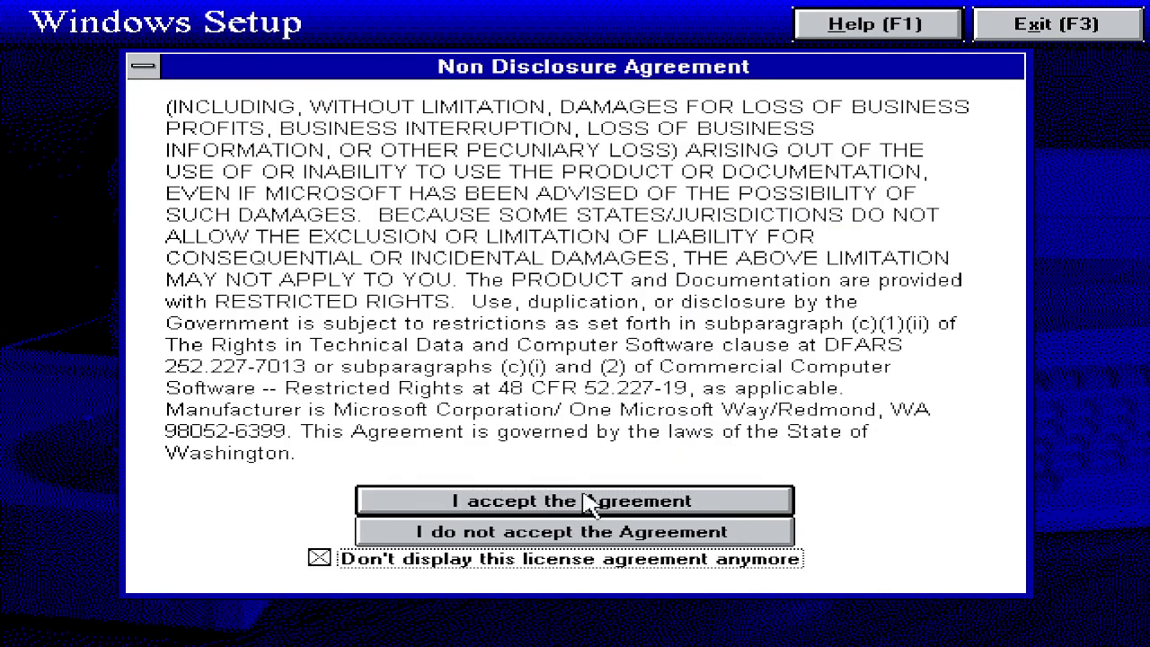
{"action": "left_click", "coordinate": [651, 496]}
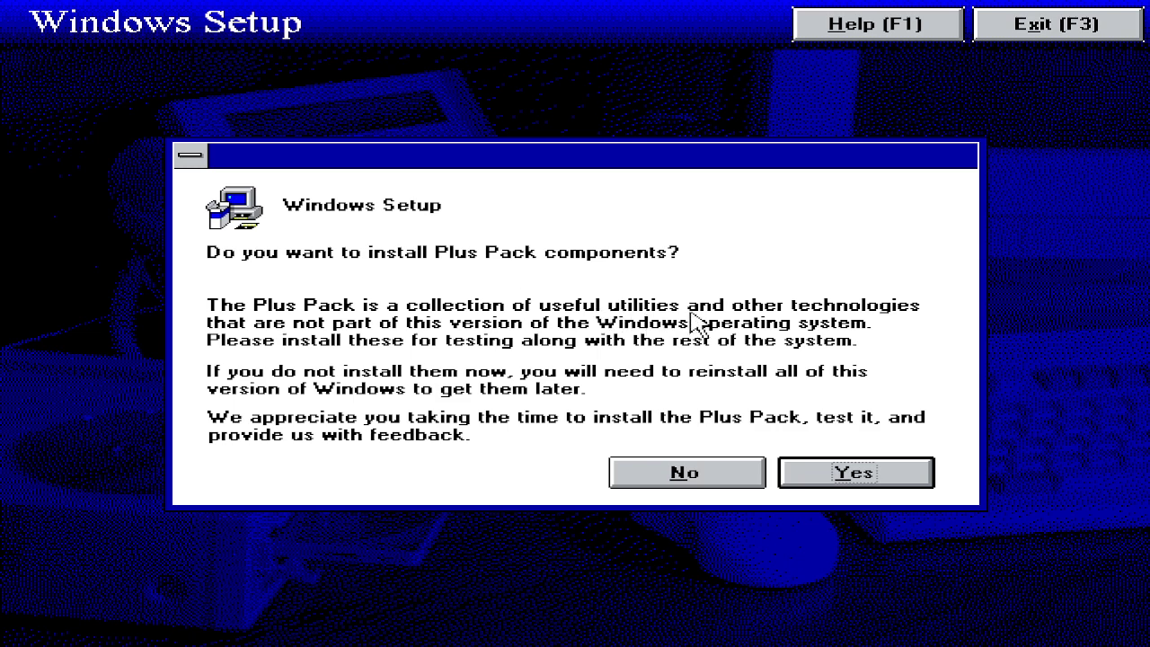
Step: Agree to install the Plus Pack components and dismiss the not-implemented Help message
{"action": "left_click", "coordinate": [930, 479]}
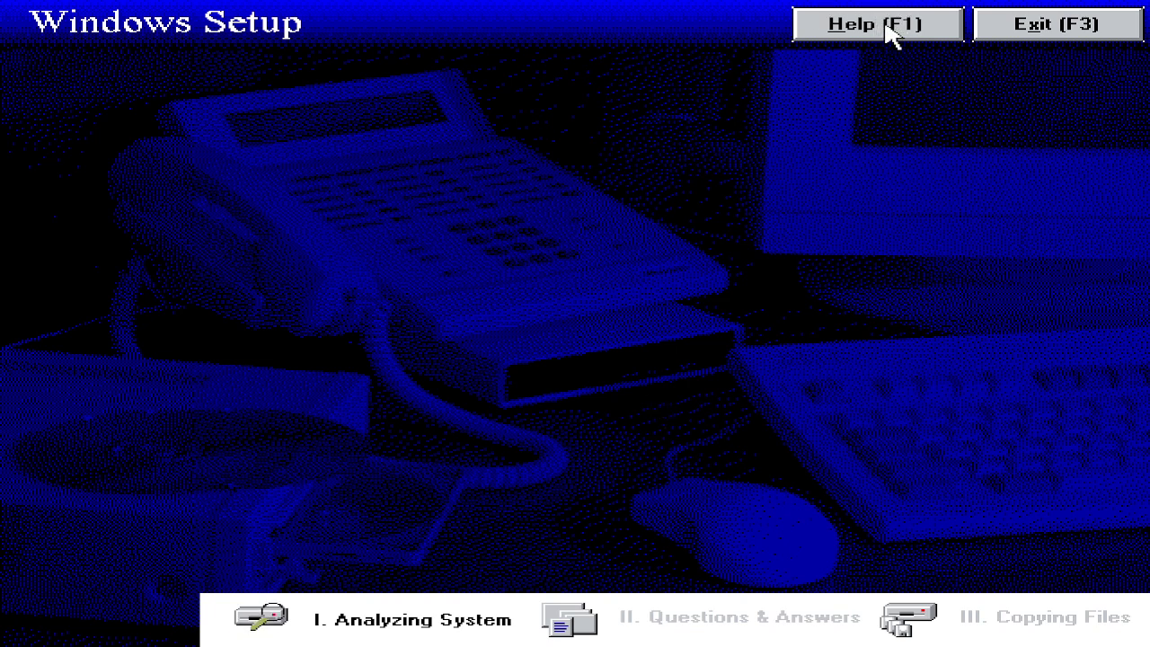
{"action": "left_click", "coordinate": [891, 32]}
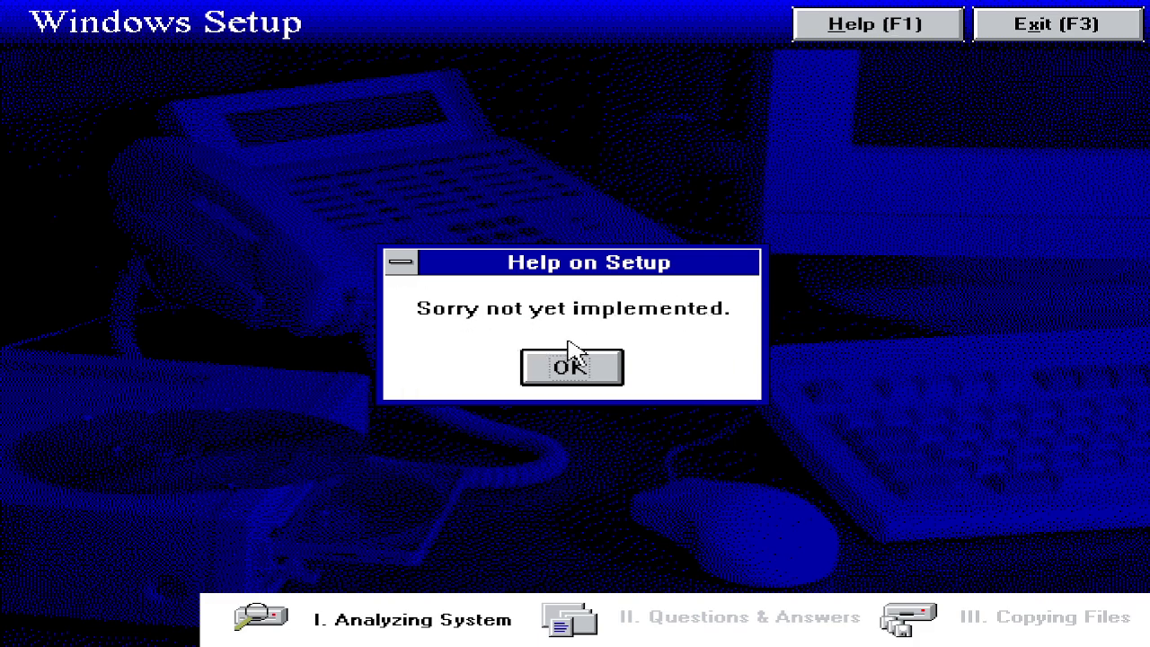
{"action": "left_click", "coordinate": [539, 364]}
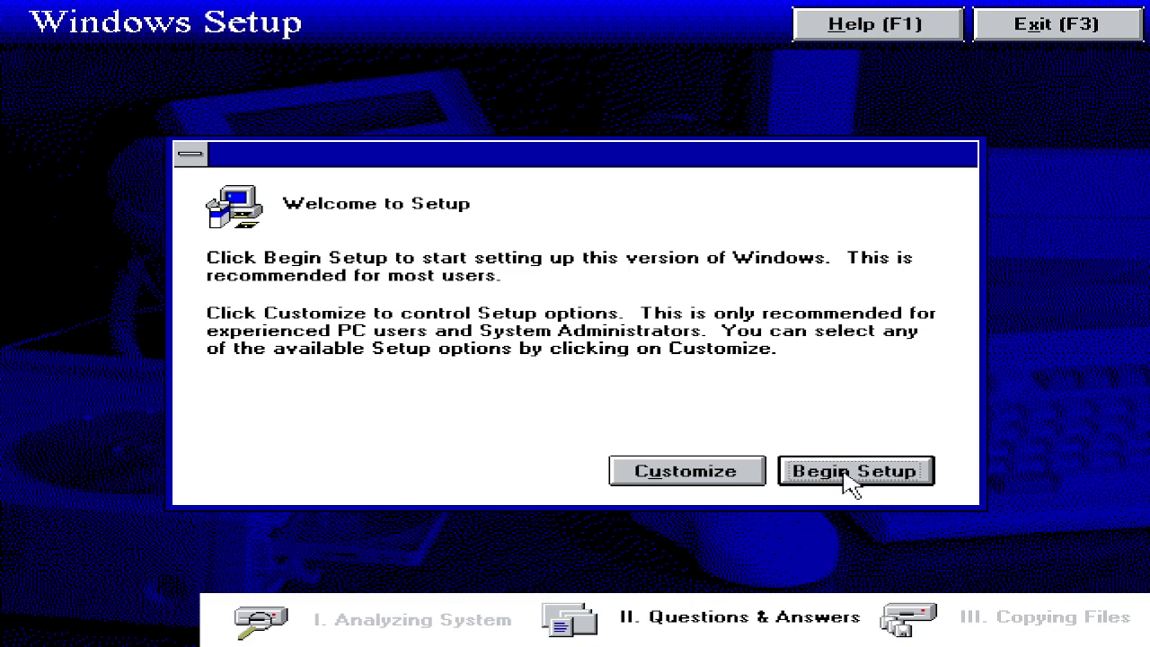
Step: Choose Customize and review install directory, components and network options, leaving them unchanged
{"action": "left_click", "coordinate": [666, 472]}
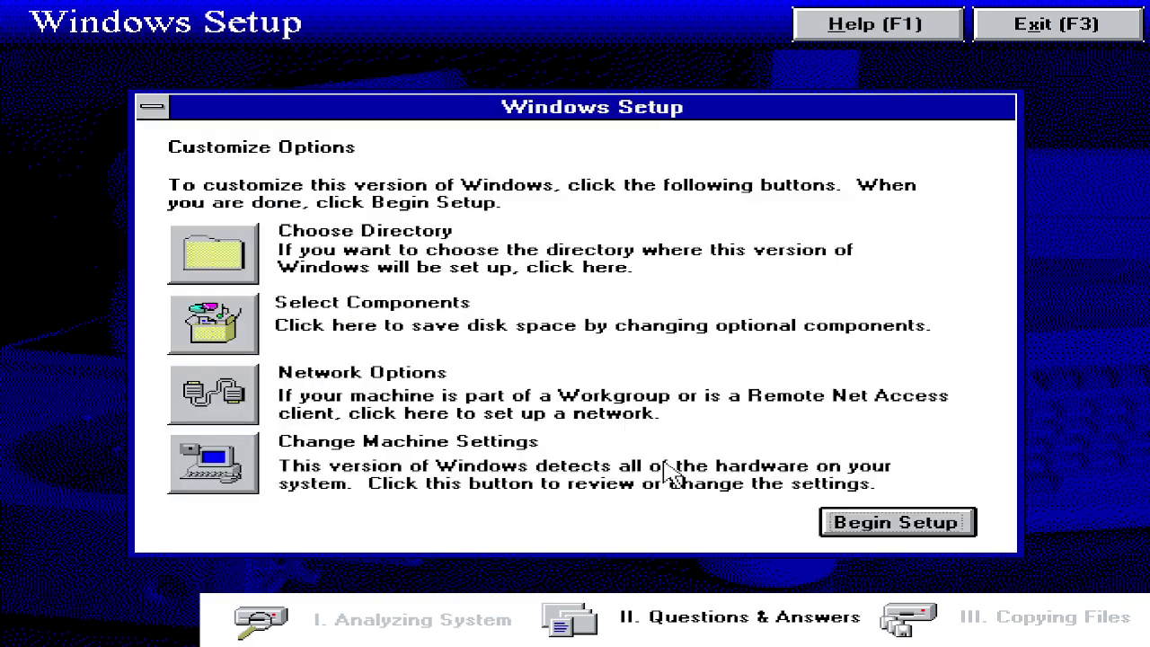
{"action": "left_click", "coordinate": [191, 261]}
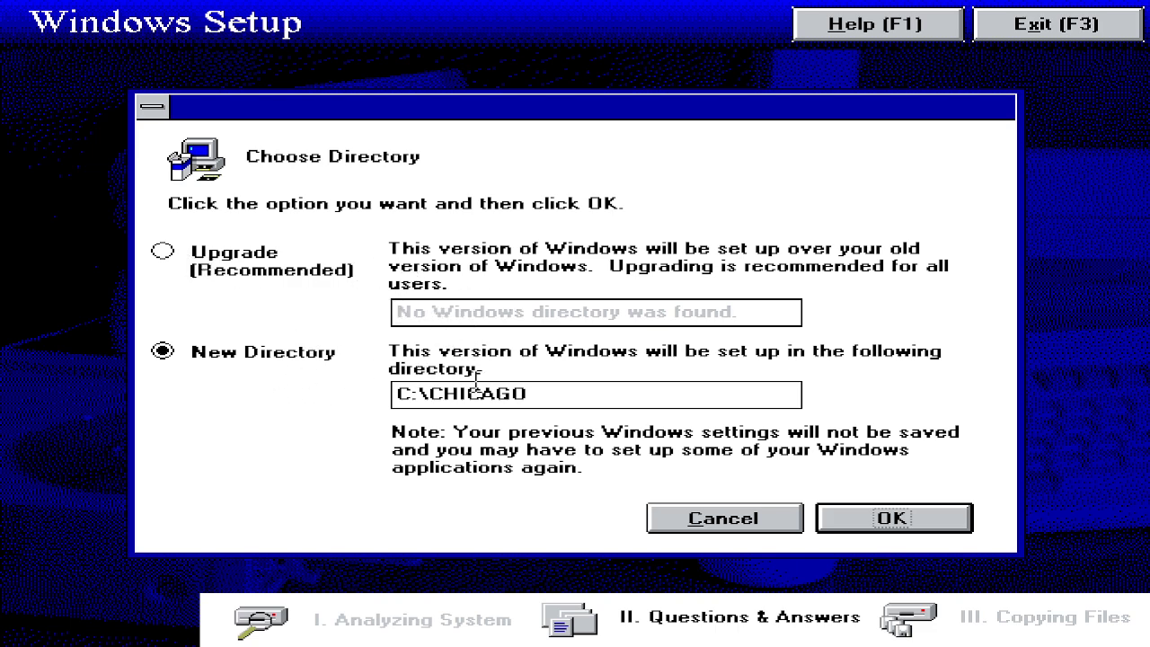
{"action": "left_click", "coordinate": [743, 527]}
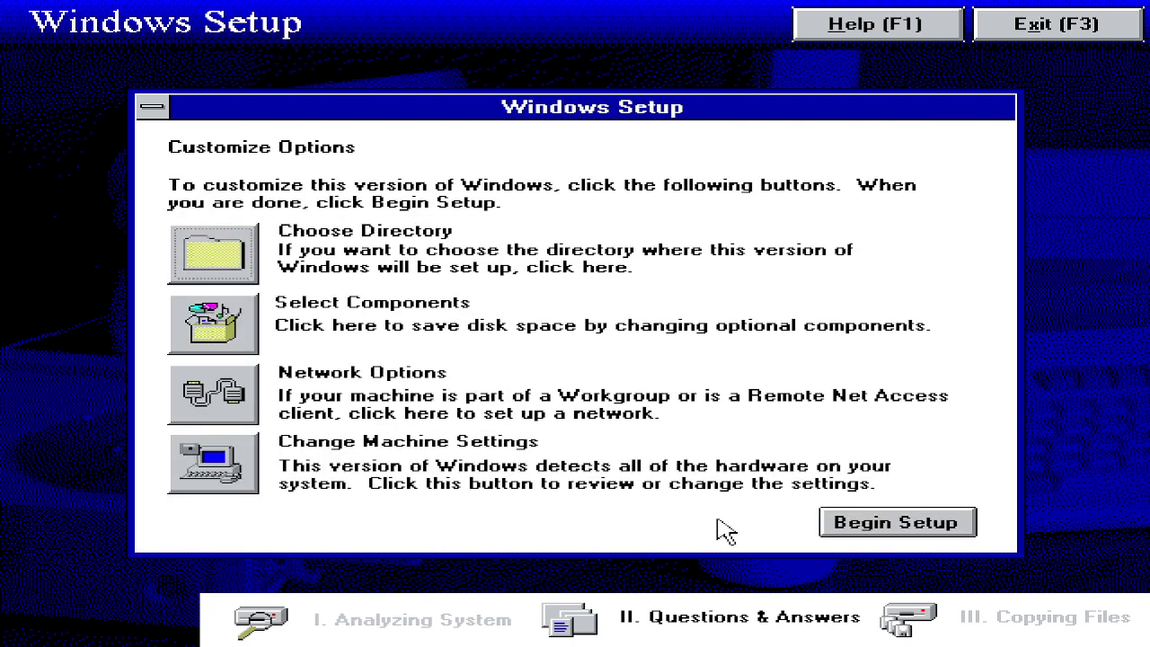
{"action": "left_click", "coordinate": [232, 340]}
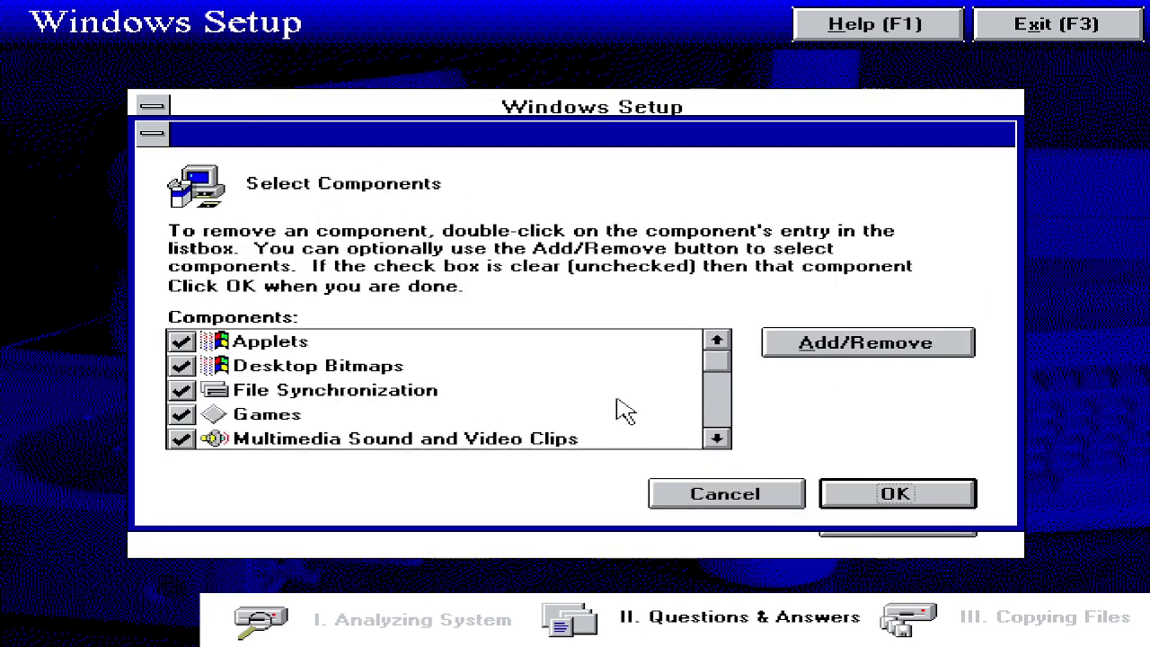
{"action": "left_click", "coordinate": [728, 493]}
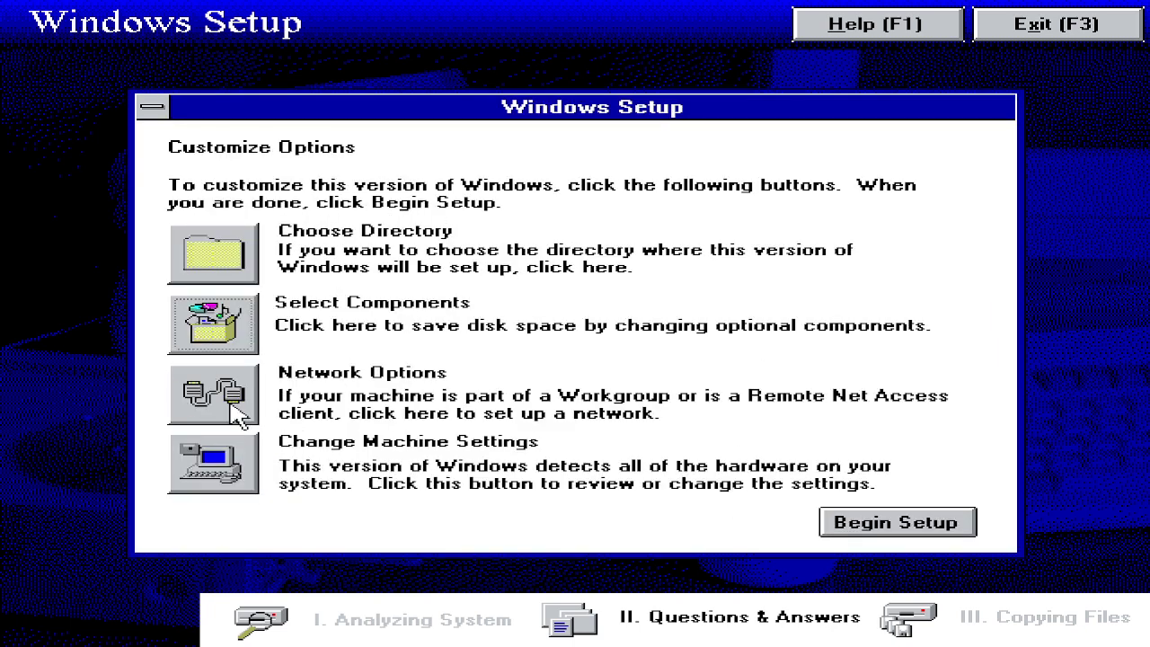
{"action": "left_click", "coordinate": [235, 406]}
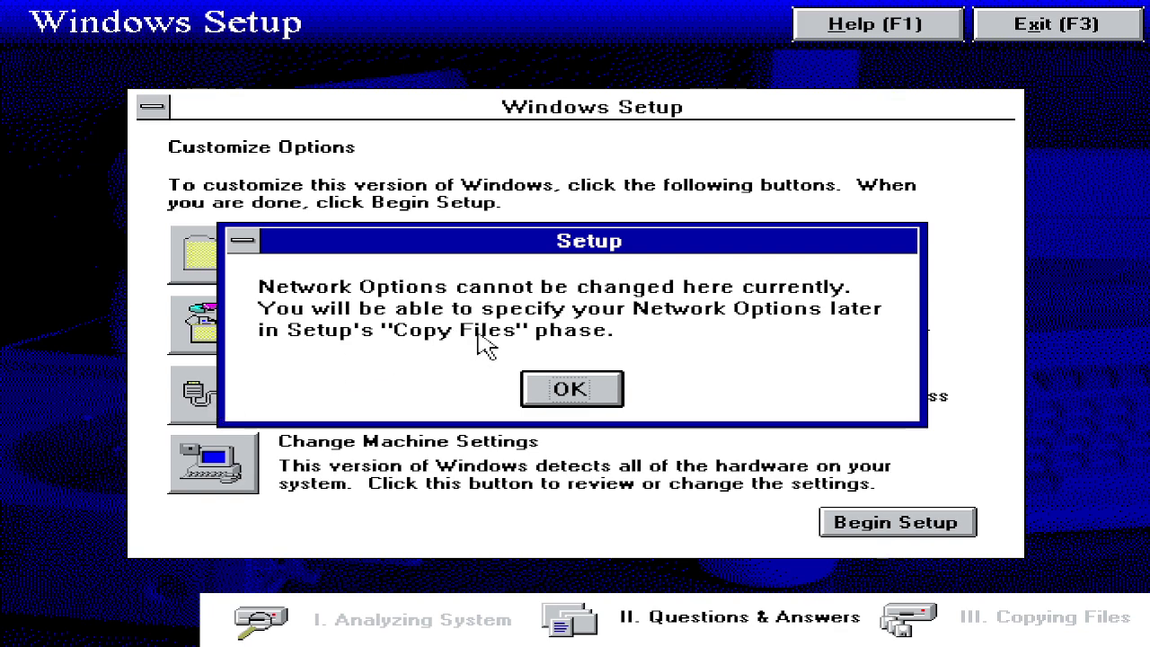
{"action": "left_click", "coordinate": [596, 392]}
Step: Review machine settings, keeping the Locale at US (codepage 437)
{"action": "left_click", "coordinate": [235, 477]}
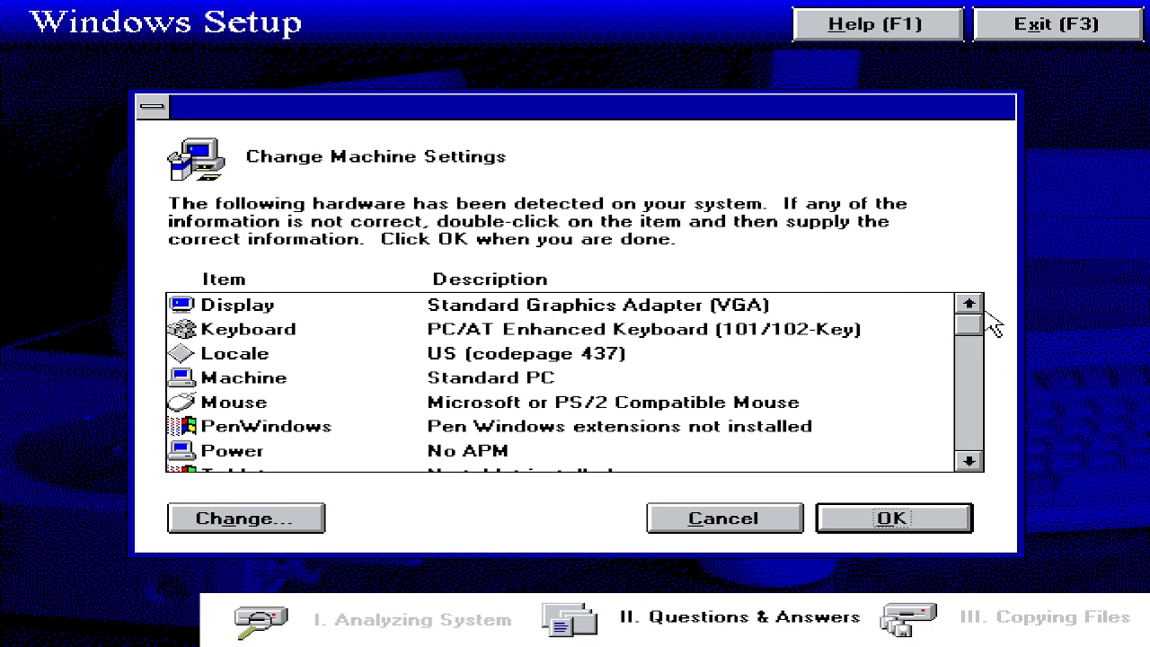
{"action": "left_click", "coordinate": [286, 521]}
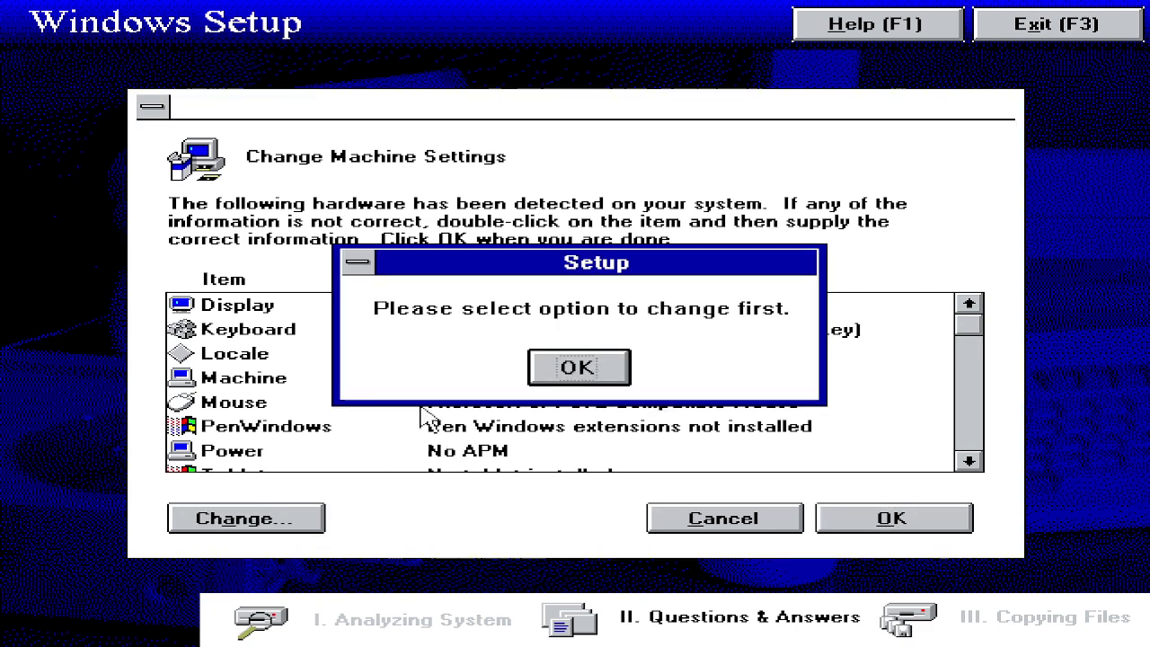
{"action": "left_click", "coordinate": [598, 370]}
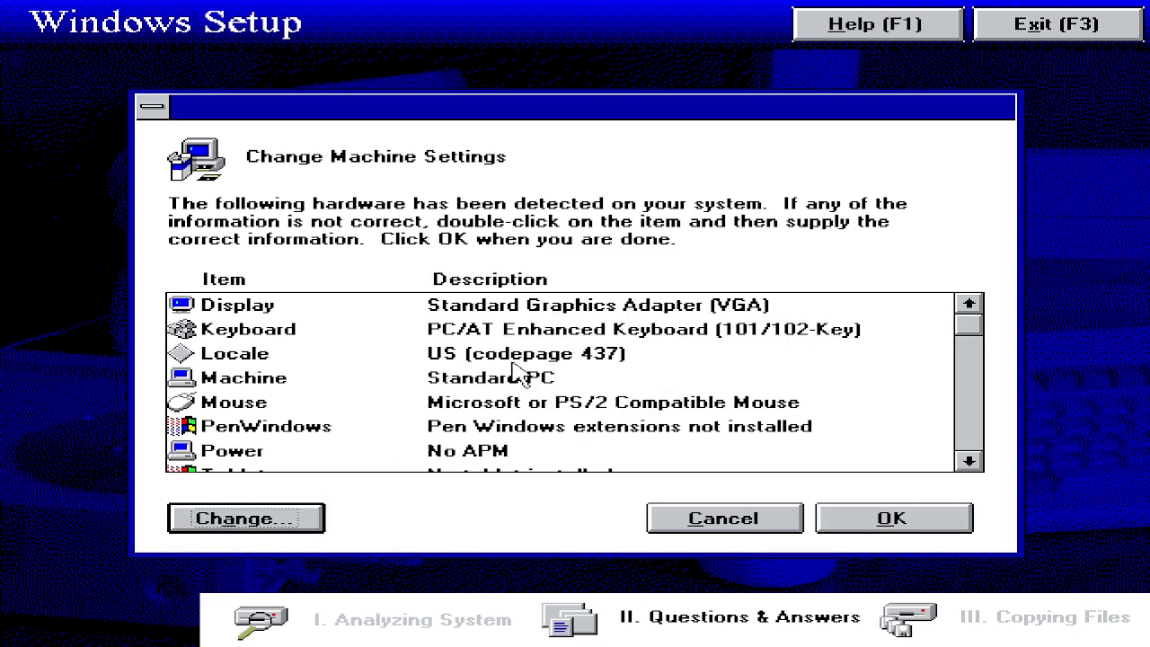
{"action": "left_click", "coordinate": [469, 360]}
{"action": "left_click", "coordinate": [263, 519]}
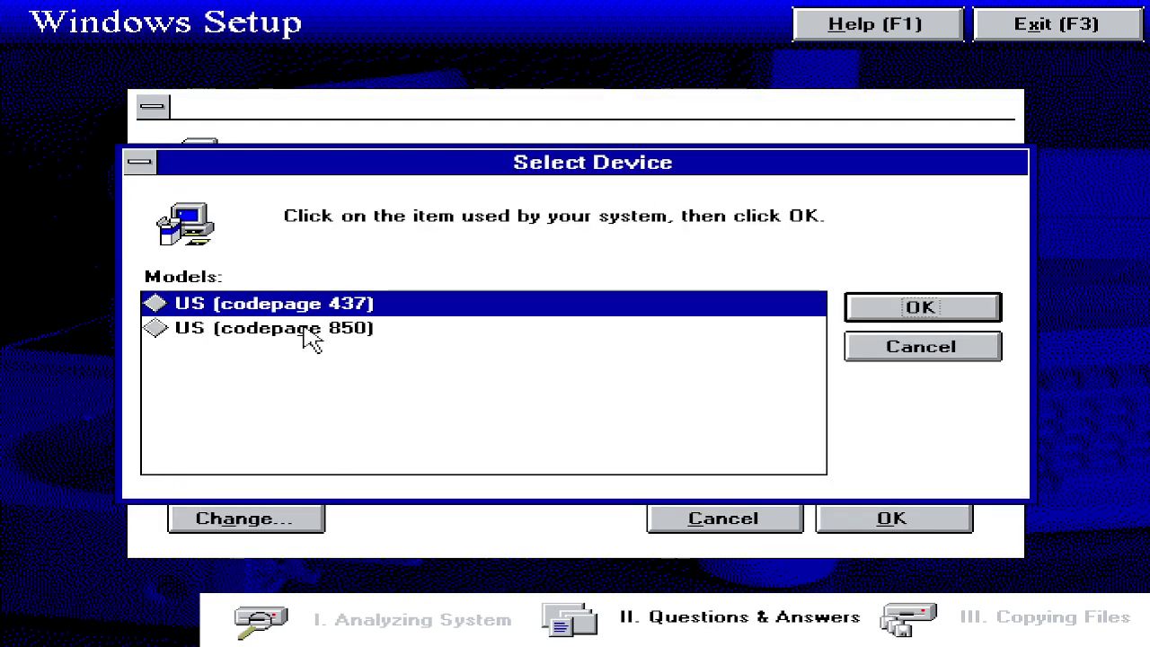
{"action": "left_click", "coordinate": [954, 347]}
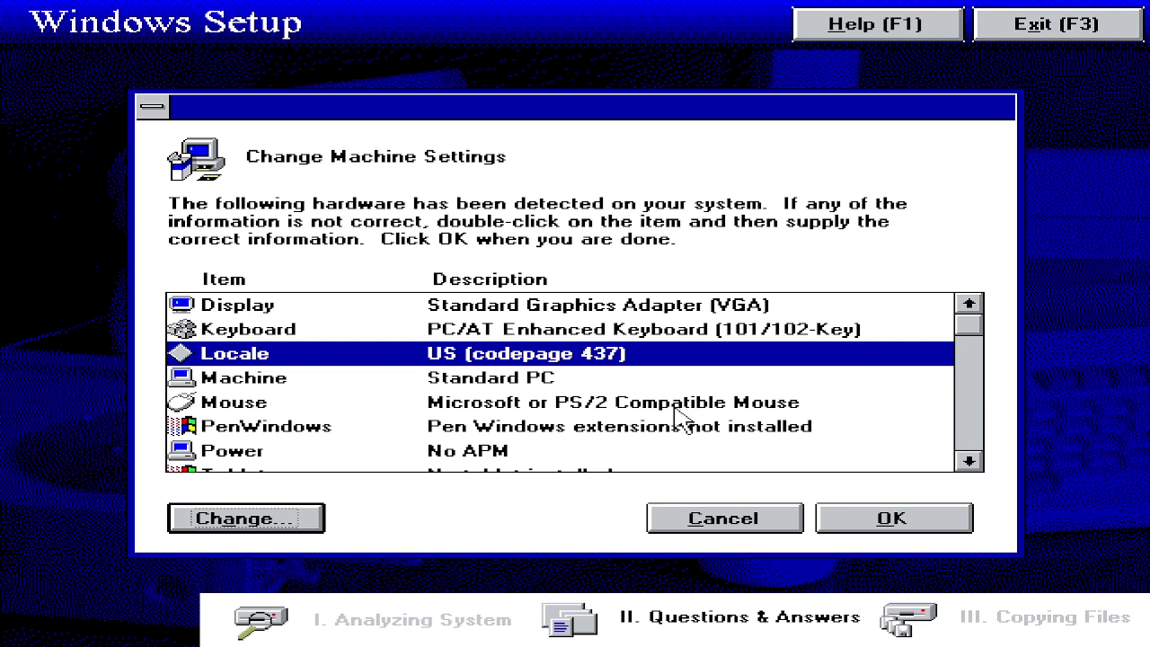
{"action": "left_click", "coordinate": [761, 525]}
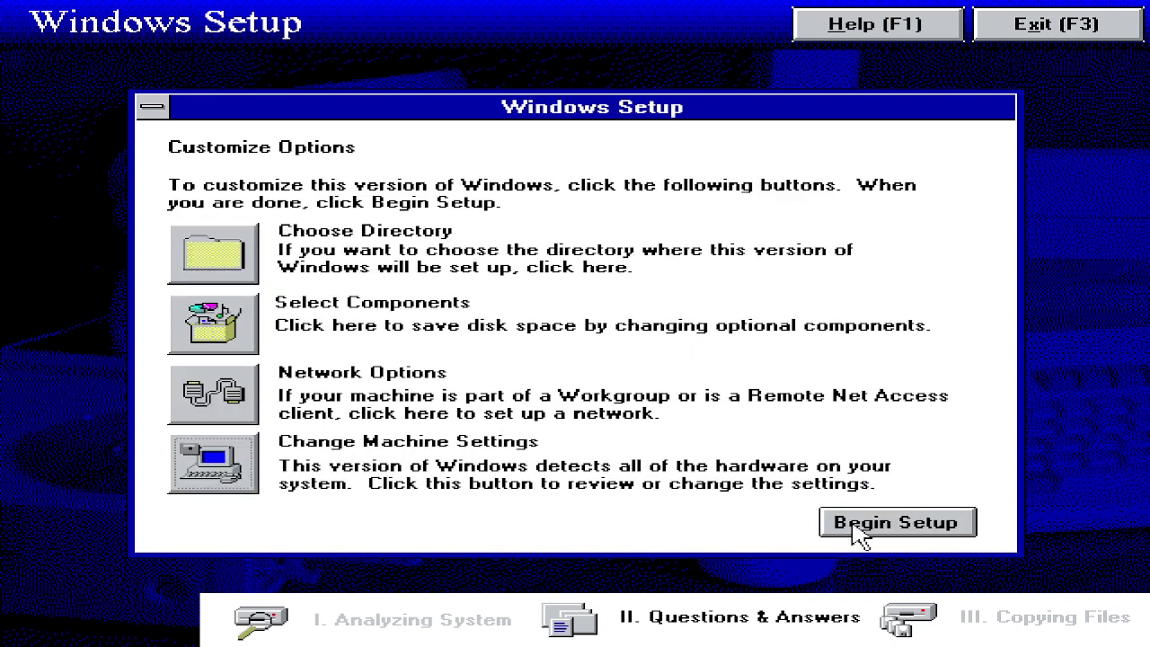
Step: Start setup, acknowledge unidentified devices, and confirm the PC/AT Enhanced Keyboard (101/102-Key)
{"action": "left_click", "coordinate": [858, 526]}
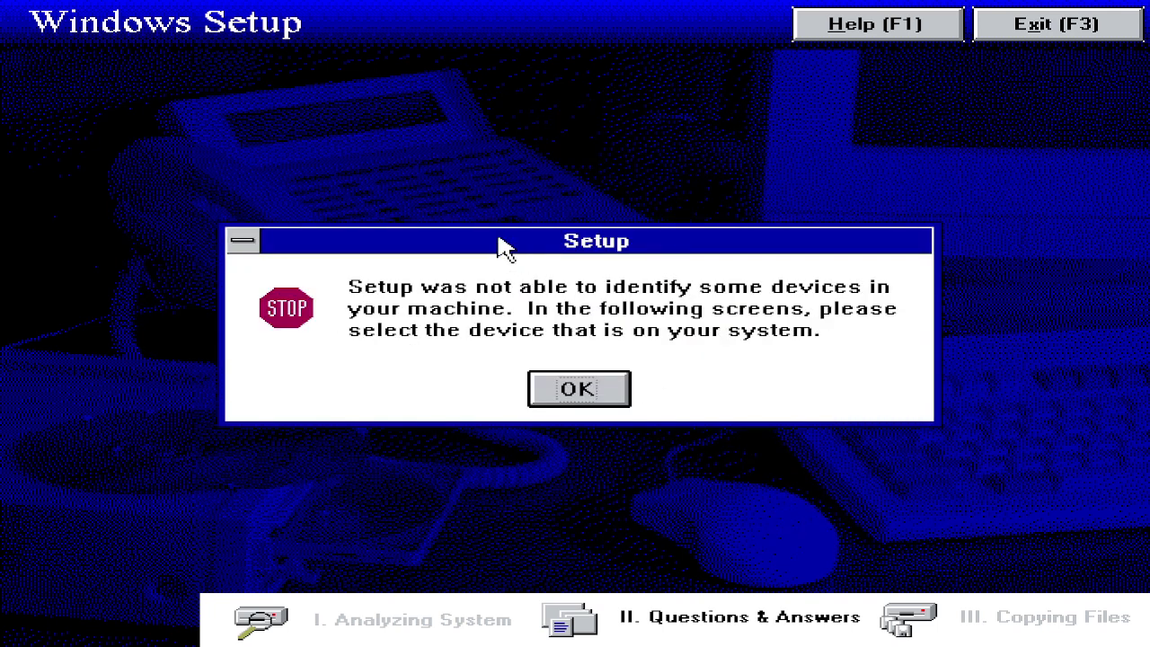
{"action": "left_click", "coordinate": [576, 392]}
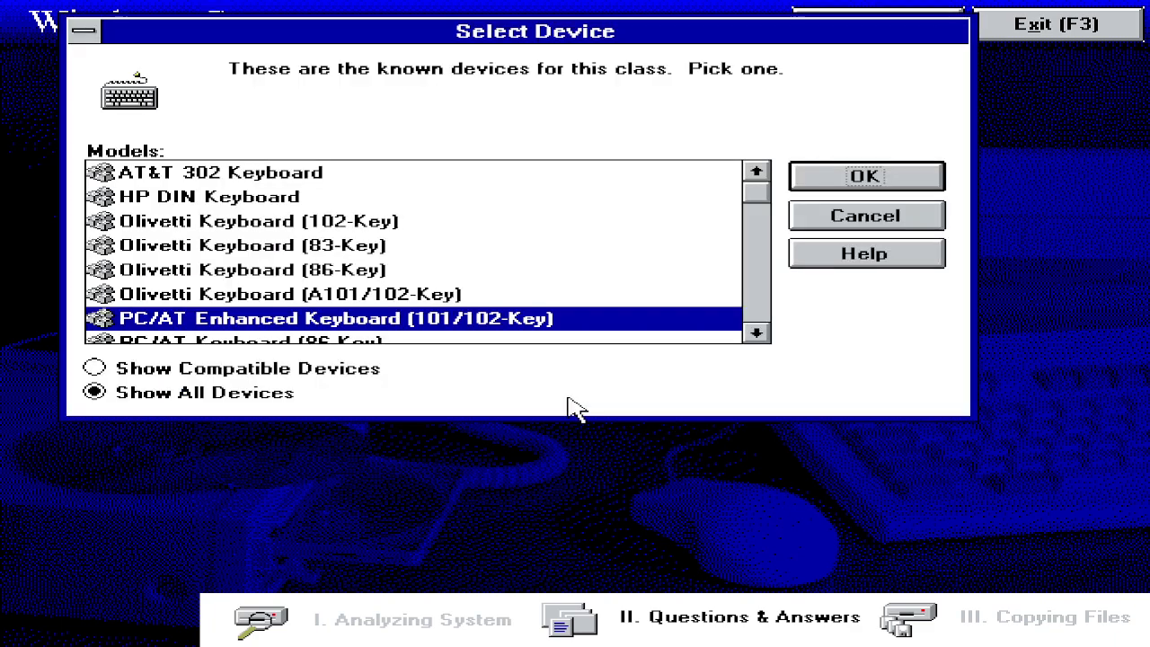
{"action": "left_click", "coordinate": [833, 184]}
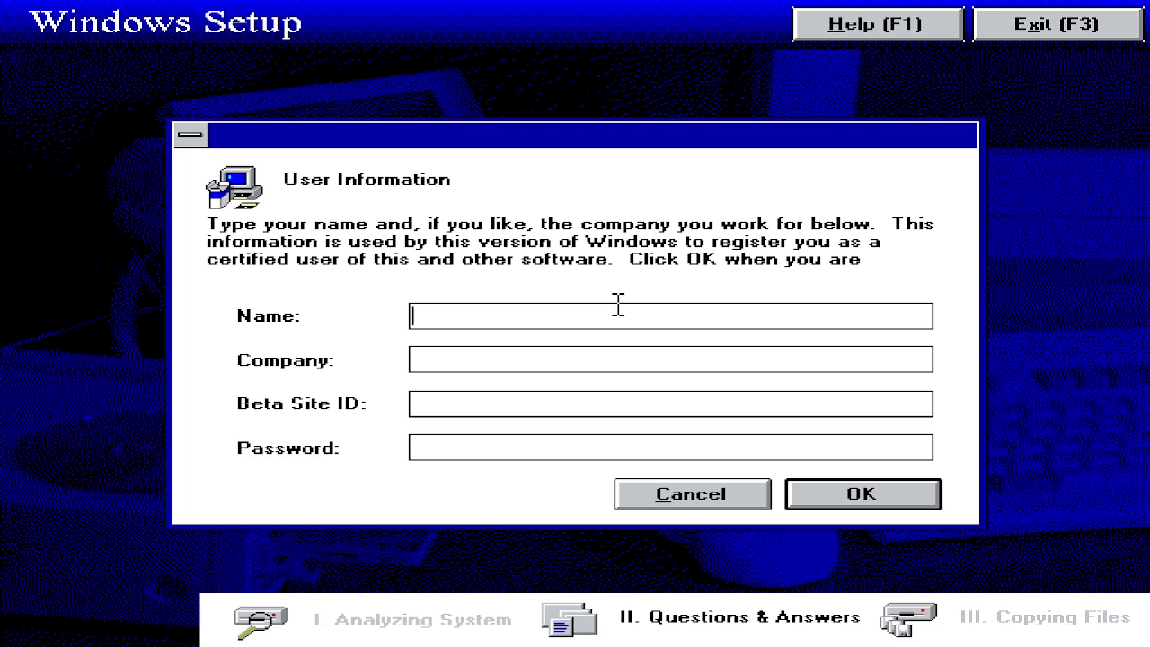
Step: Fill in the user's name, company, beta site ID and password in User Information and submit
{"action": "type", "text": "Besitzer"}
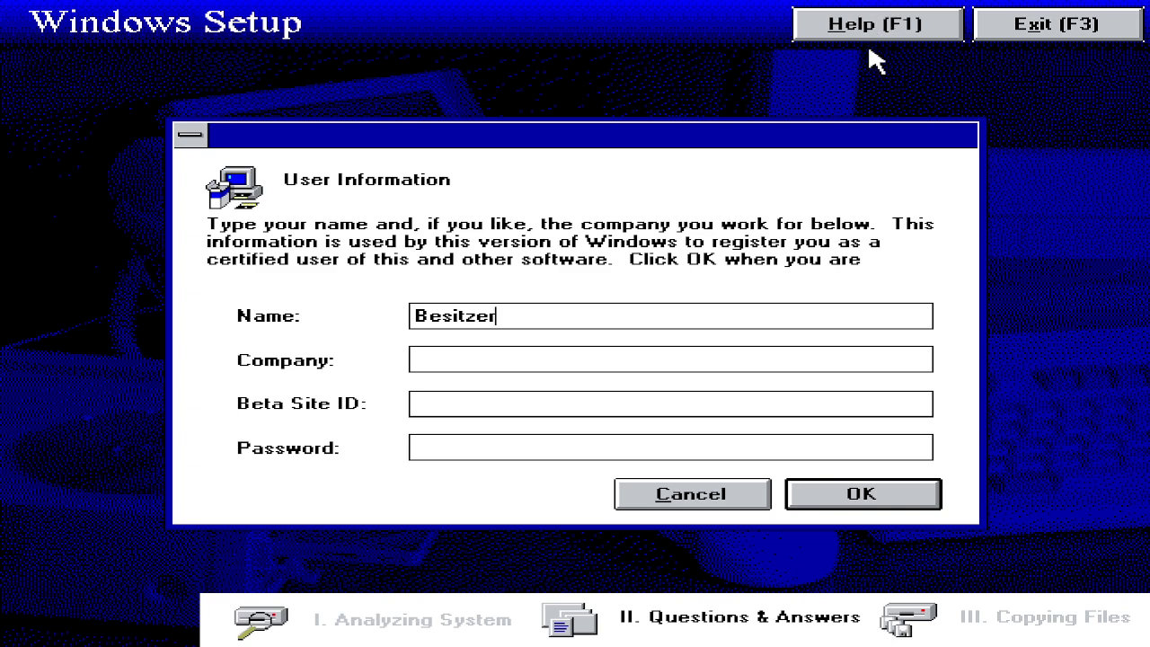
{"action": "left_click", "coordinate": [840, 35]}
{"action": "left_click", "coordinate": [573, 359]}
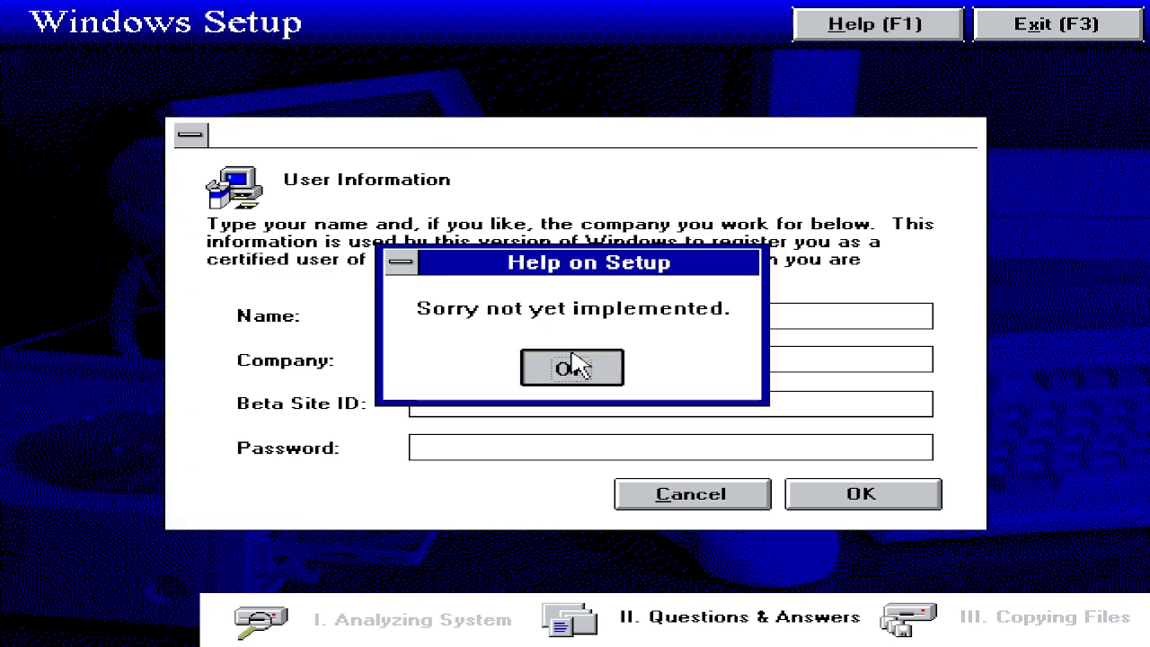
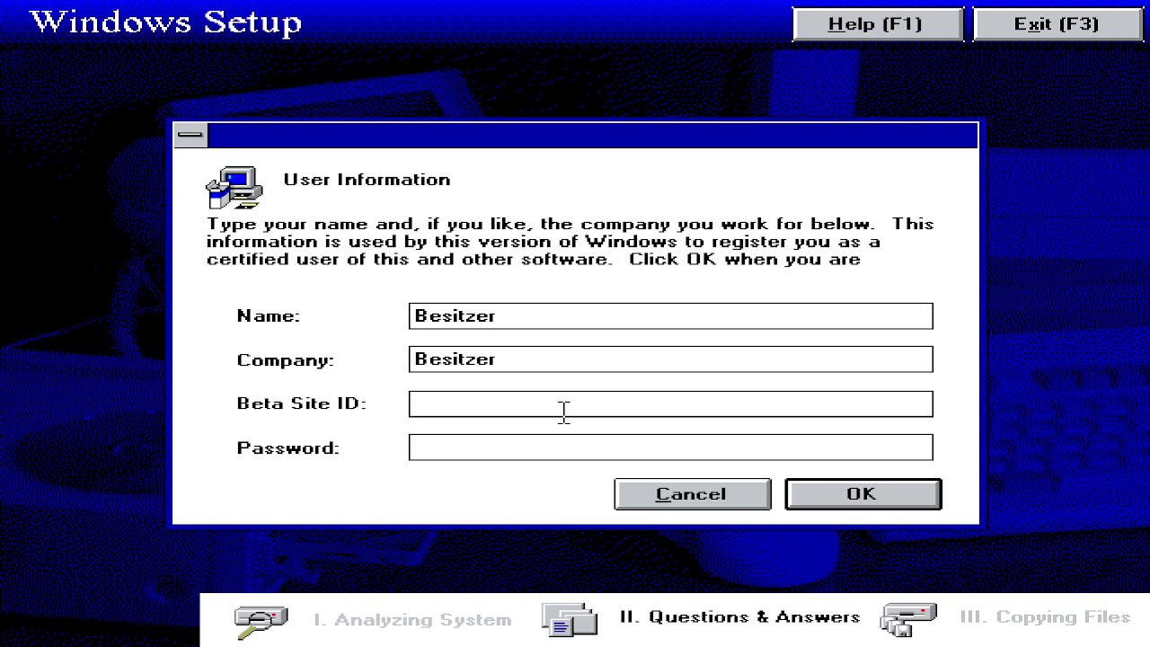
{"action": "key", "text": "BackSpace"}
{"action": "key", "text": "BackSpace"}
{"action": "key", "text": "BackSpace"}
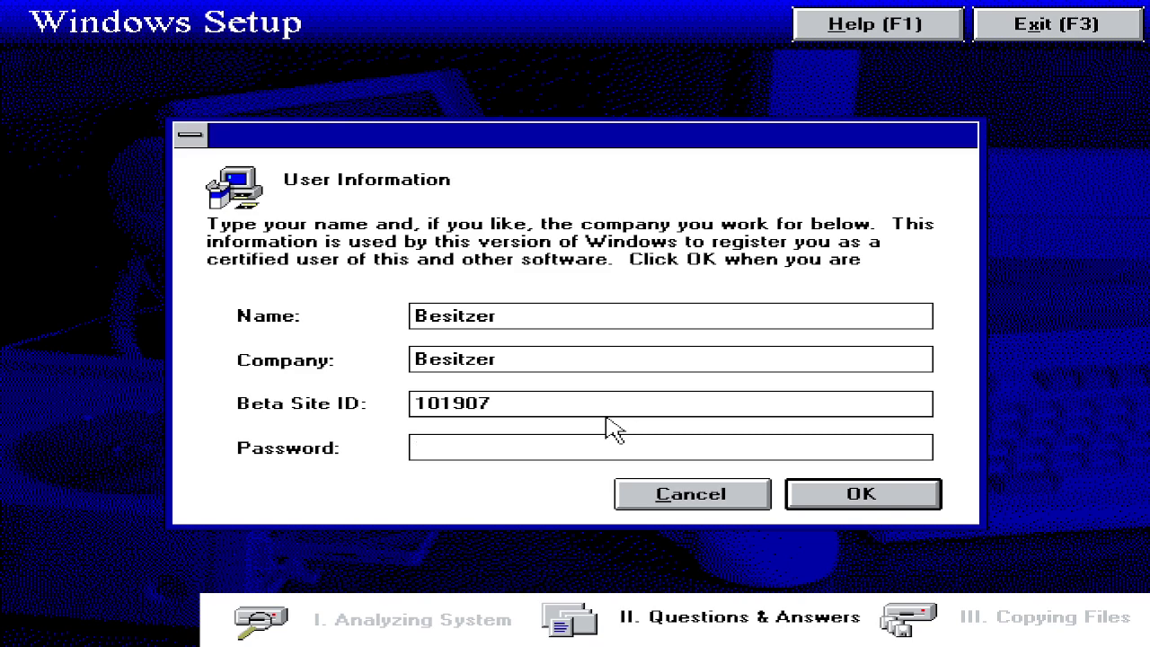
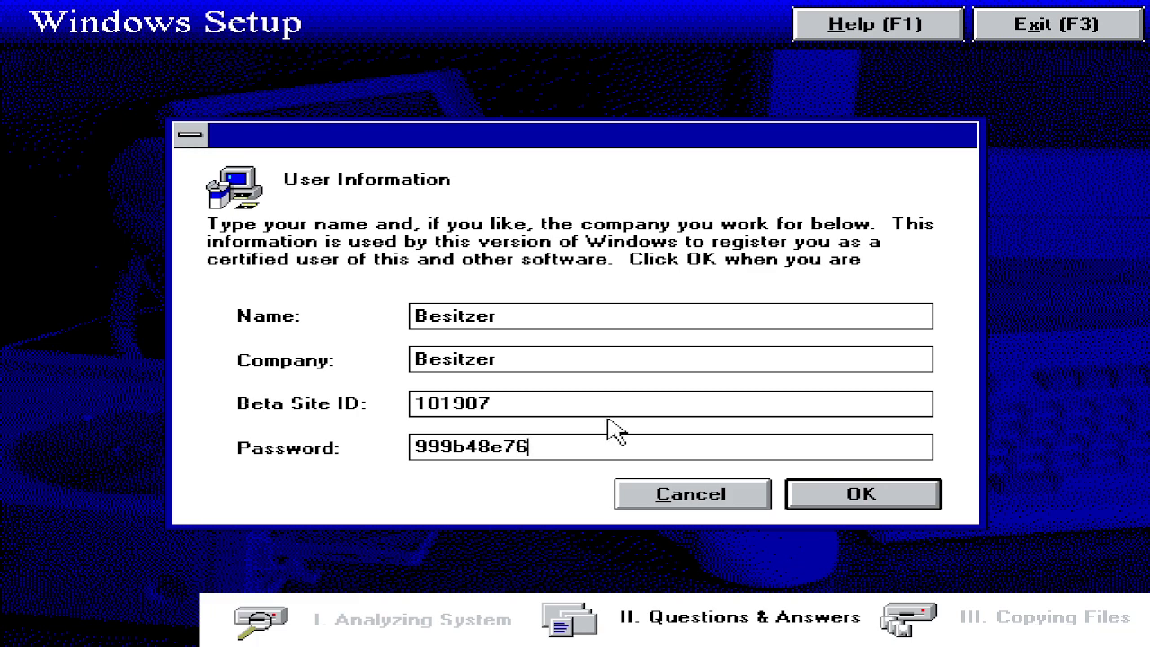
{"action": "left_click", "coordinate": [852, 494]}
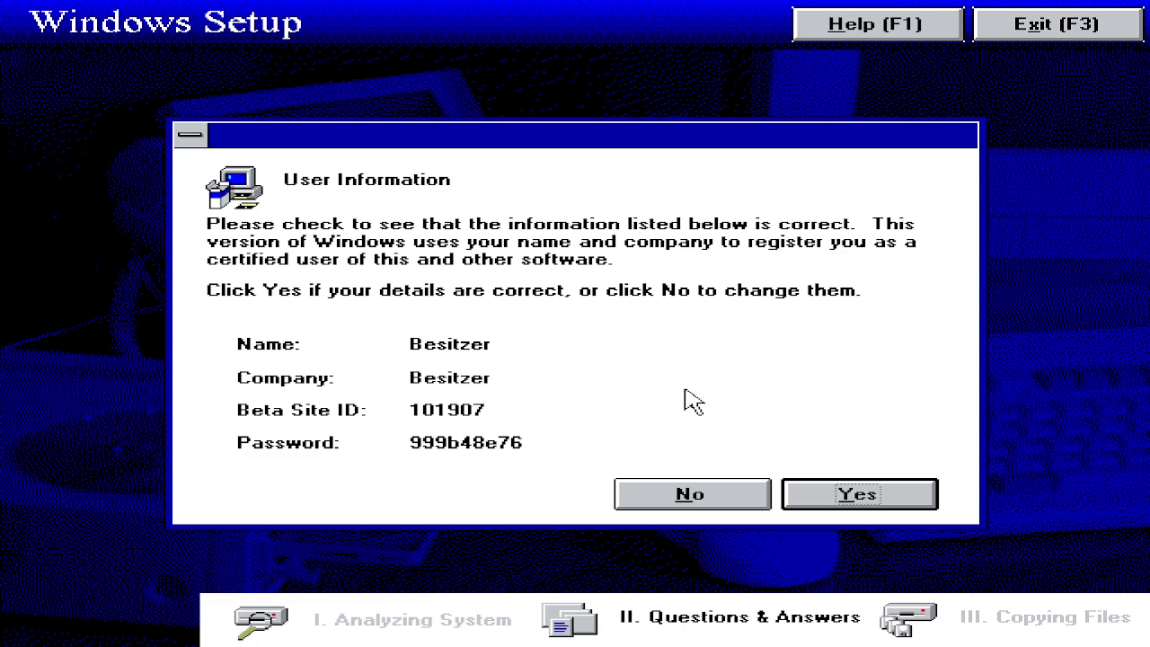
Step: Confirm the registration details, continue without network support, and restart from Setup complete
{"action": "left_click", "coordinate": [829, 496]}
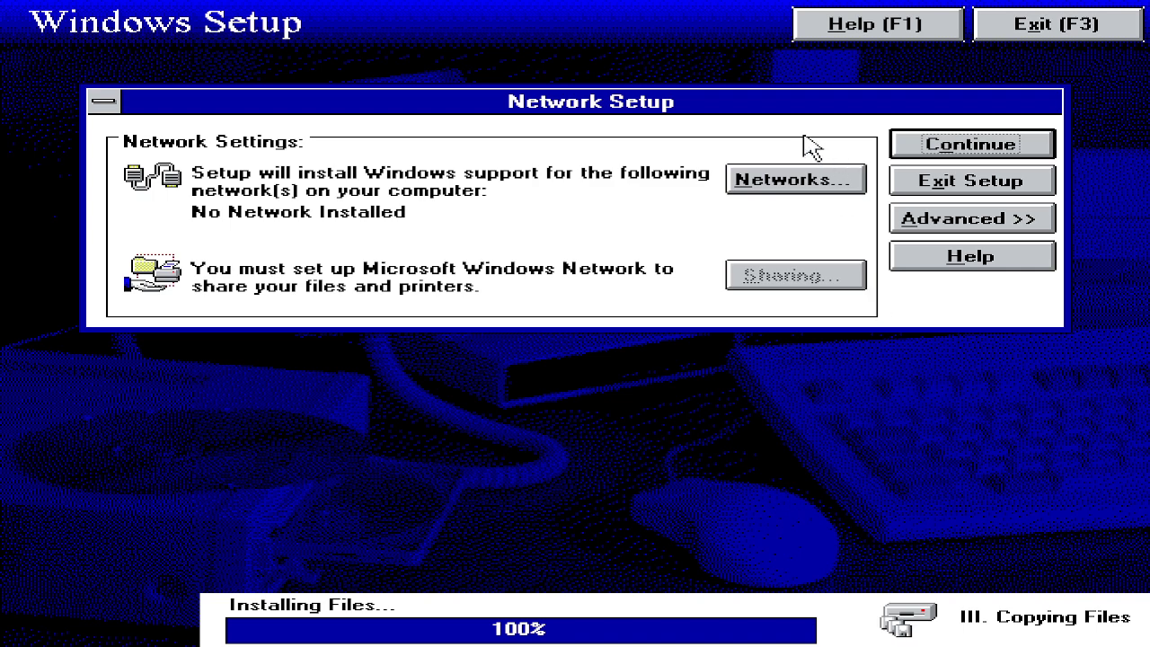
{"action": "left_click", "coordinate": [742, 185]}
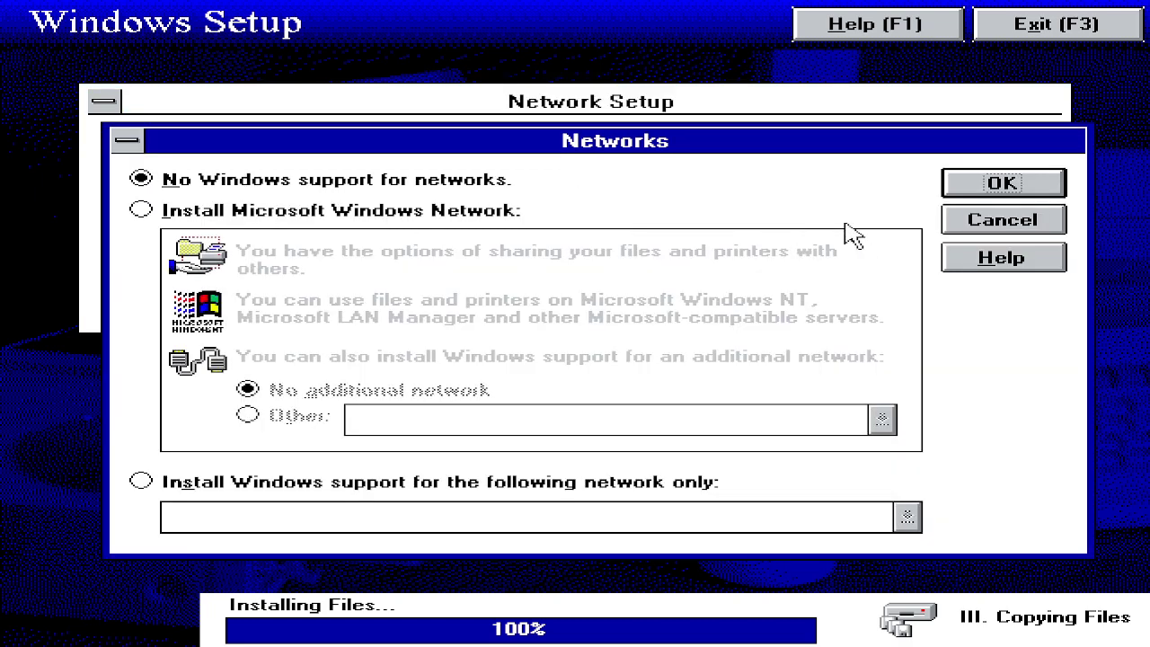
{"action": "left_click", "coordinate": [1053, 219]}
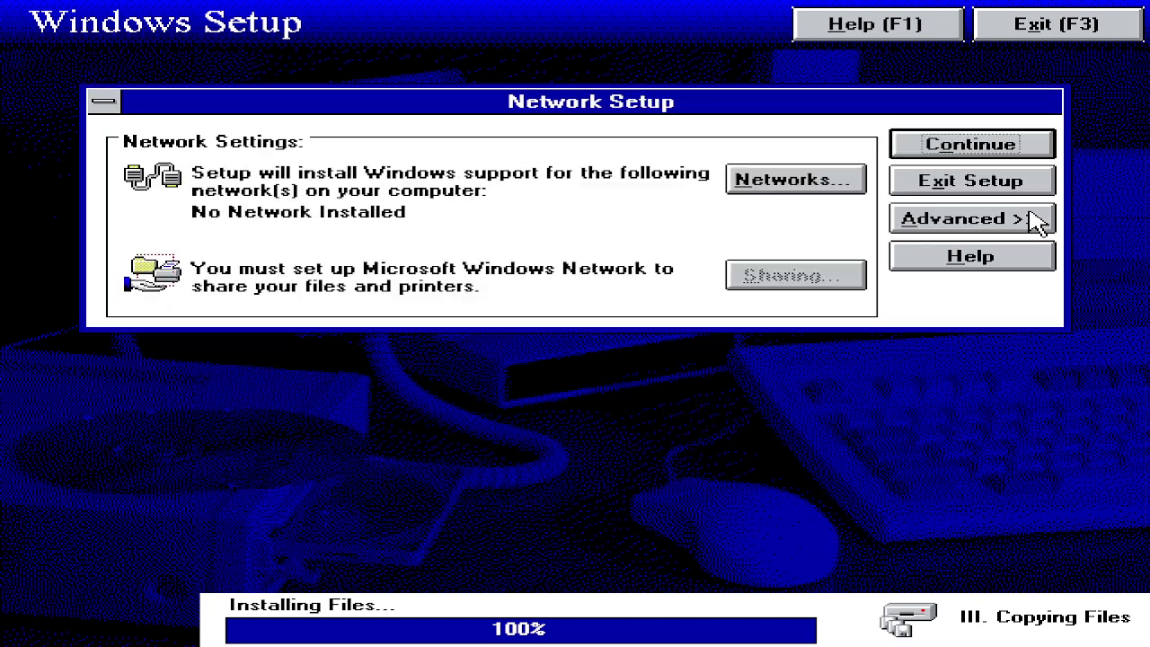
{"action": "left_click", "coordinate": [995, 150]}
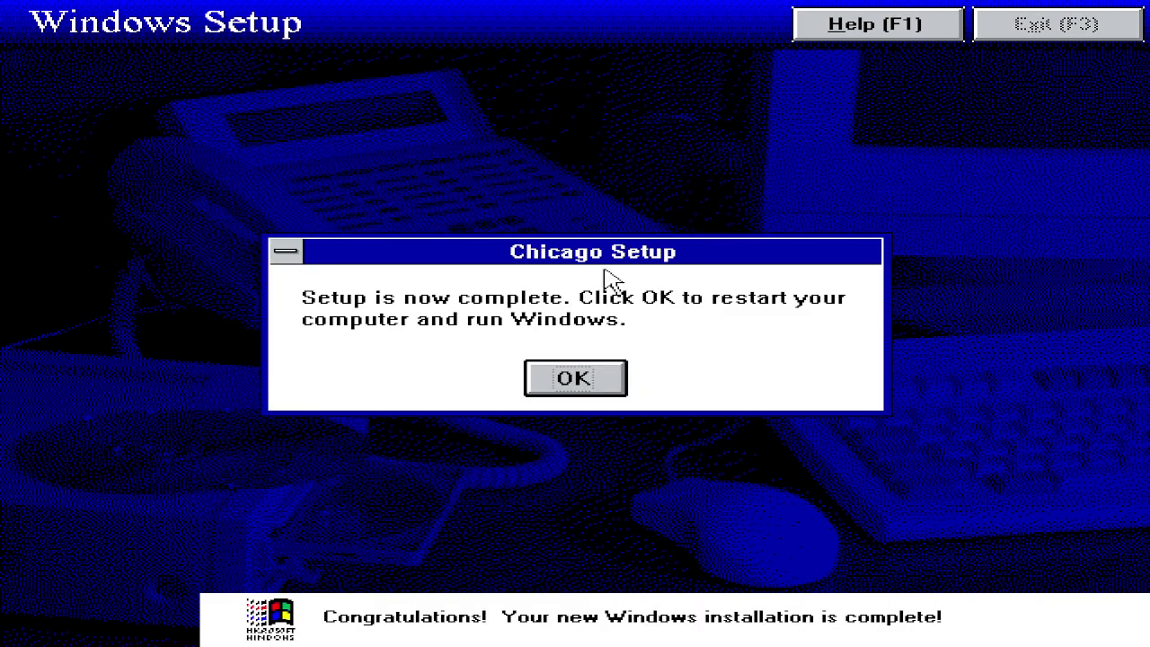
{"action": "left_click", "coordinate": [597, 377]}
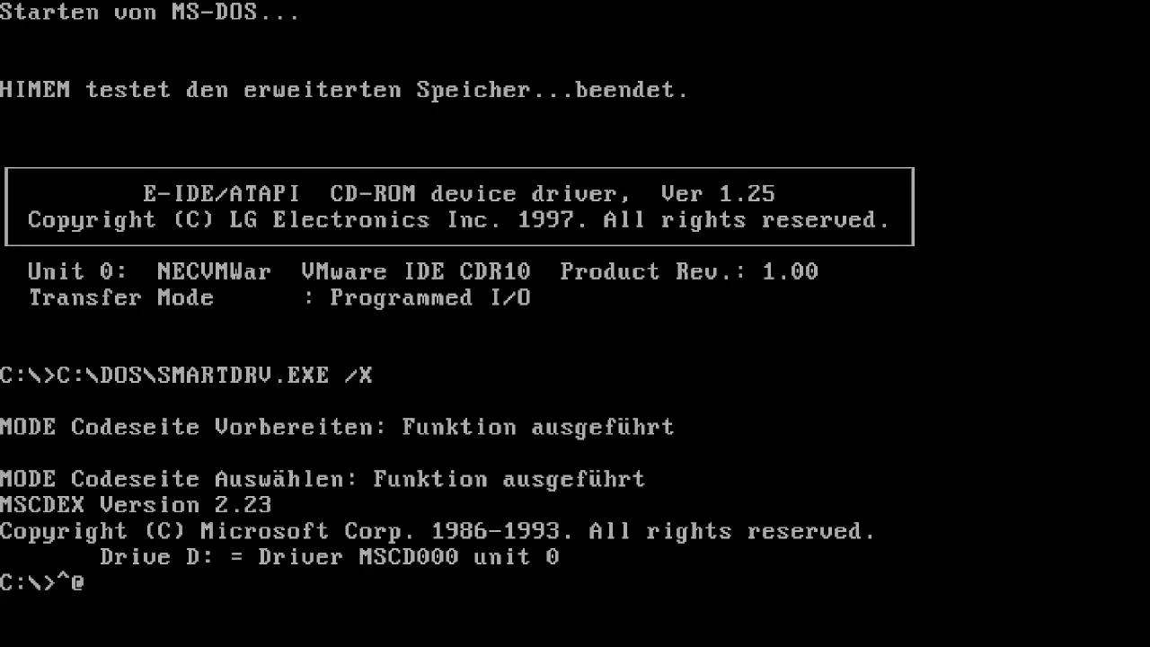
Step: Delete the stray ^@ characters after the C:\> prompt
{"action": "key", "text": "BackSpace"}
Step: Create the win folder with md win and copy drive D into it with xcopy /s d: c:\win
{"action": "type", "text": "md win"}
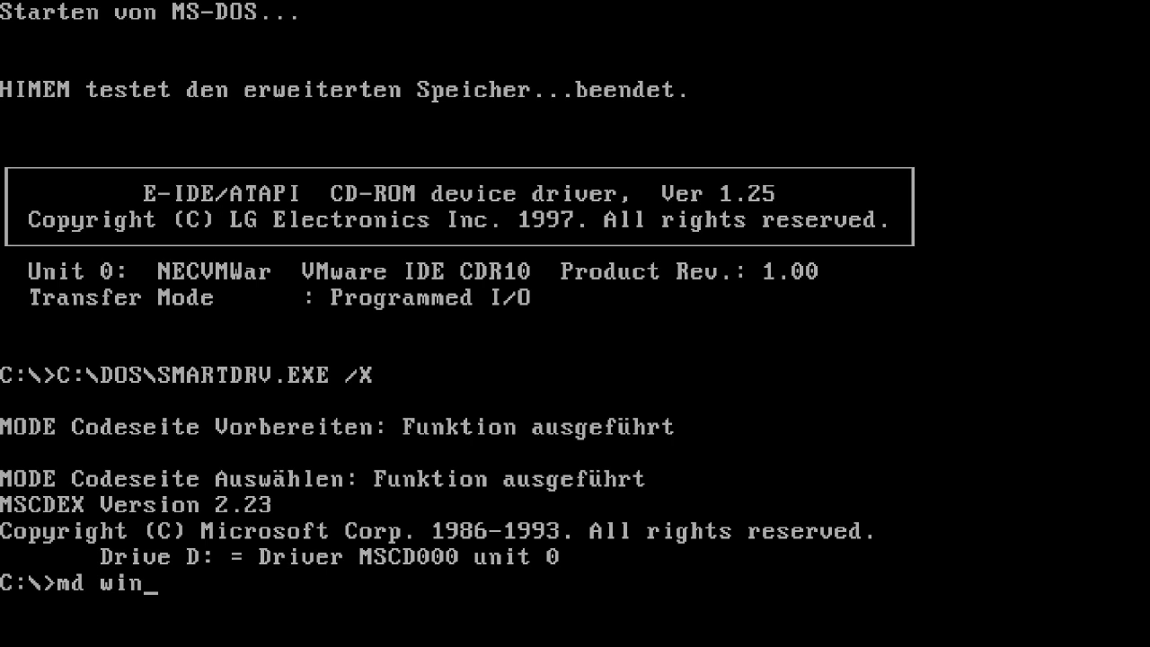
{"action": "key", "text": "Return"}
{"action": "type", "text": "xcopy"}
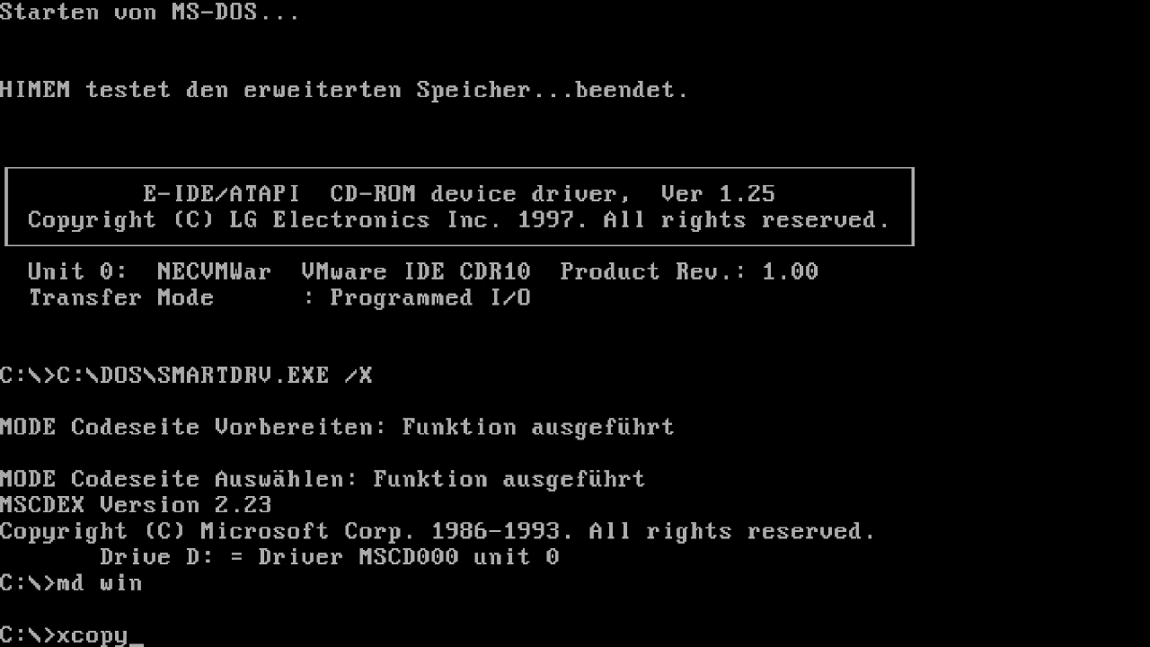
{"action": "type", "text": " /s d:\\"}
{"action": "key", "text": "BackSpace"}
{"action": "type", "text": "c:\\win"}
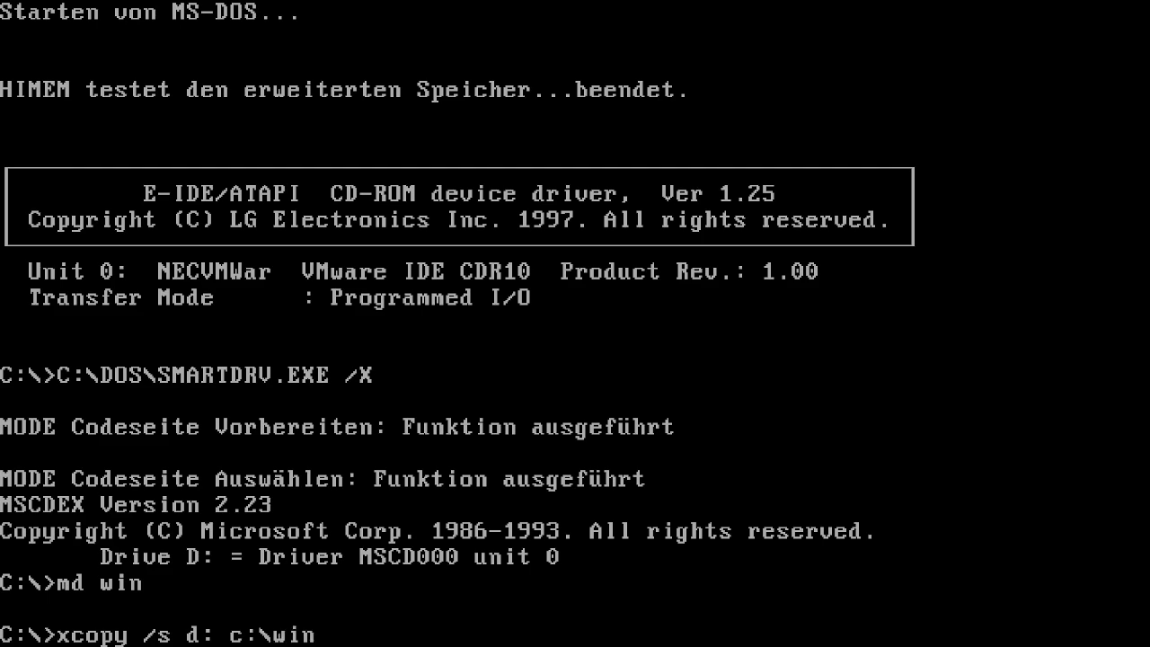
{"action": "key", "text": "Return"}
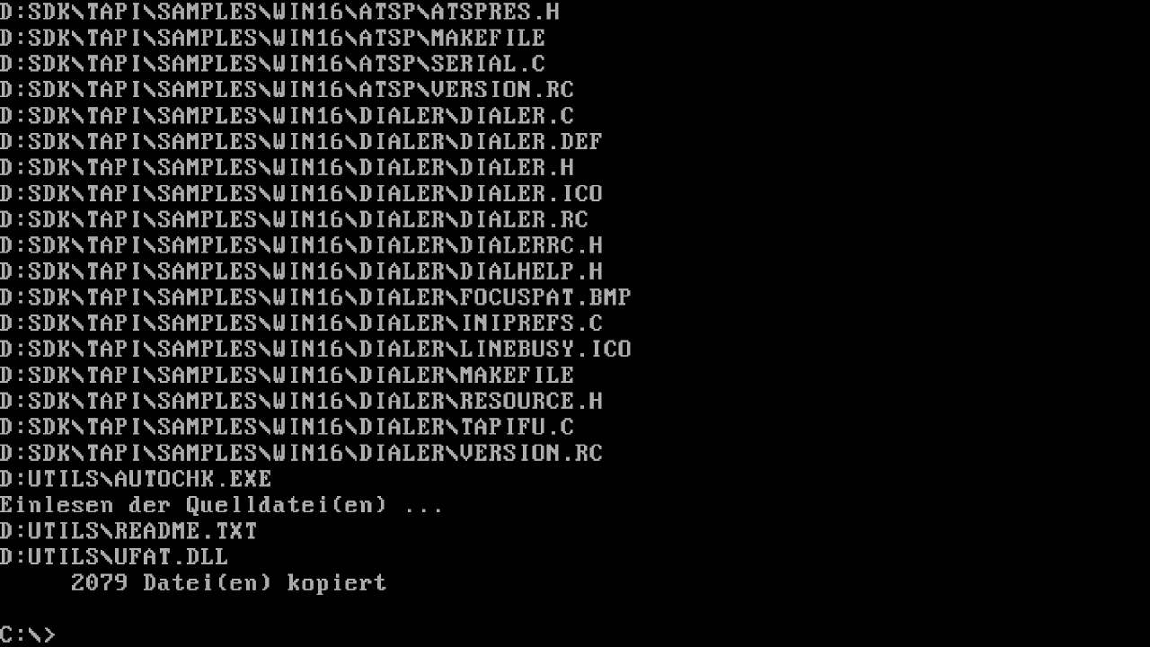
Step: Change into C:\WIN, list it, move into RETAIL and run setup
{"action": "type", "text": "cd wij"}
{"action": "key", "text": "BackSpace"}
{"action": "type", "text": "n"}
{"action": "key", "text": "Return"}
{"action": "type", "text": "dir"}
{"action": "key", "text": "Return"}
{"action": "type", "text": "cd retai"}
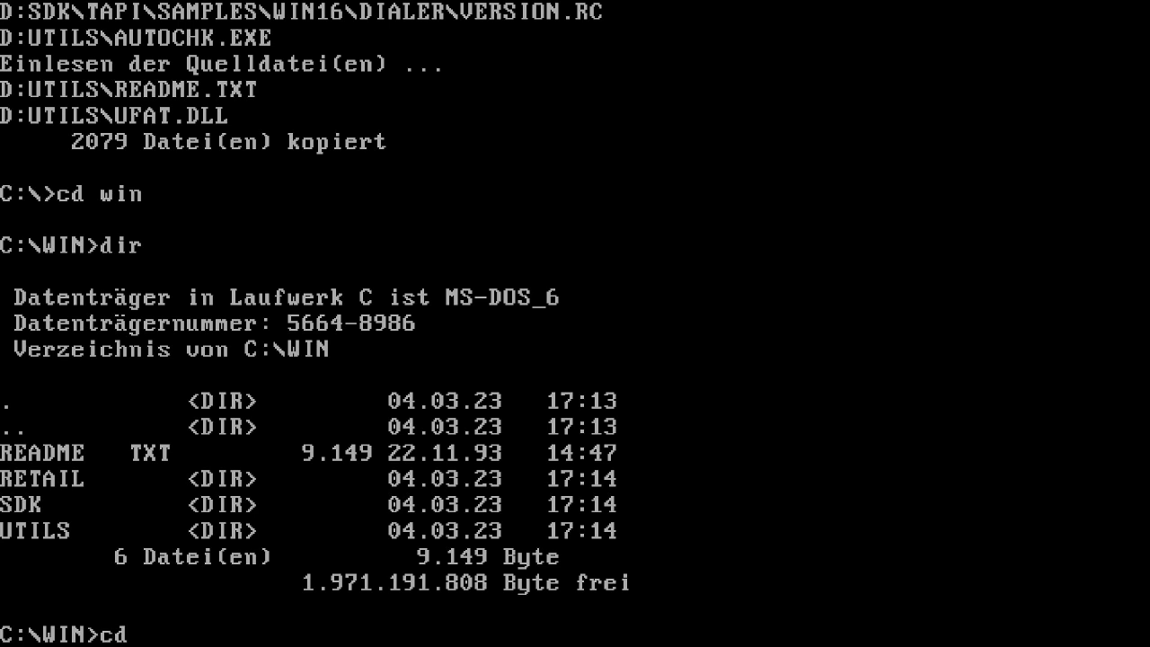
{"action": "type", "text": "l"}
{"action": "key", "text": "Return"}
{"action": "type", "text": "setup"}
{"action": "key", "text": "Return"}
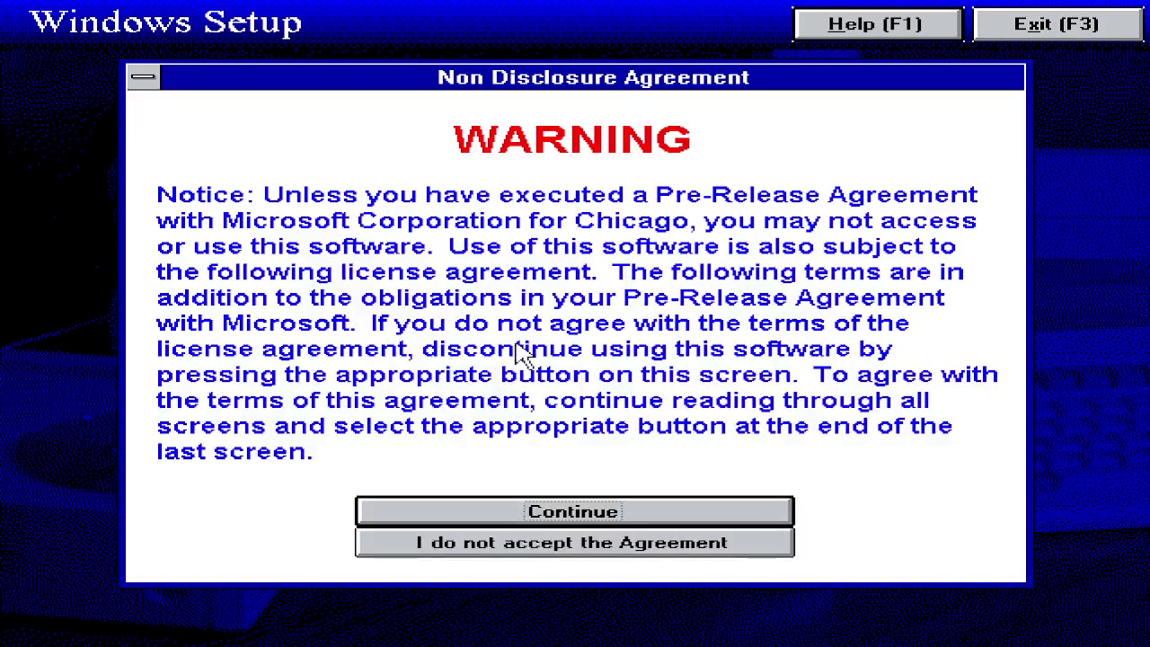
Step: Accept the license agreement with 'Don't display' ticked
{"action": "left_click", "coordinate": [665, 510]}
{"action": "left_click", "coordinate": [648, 511]}
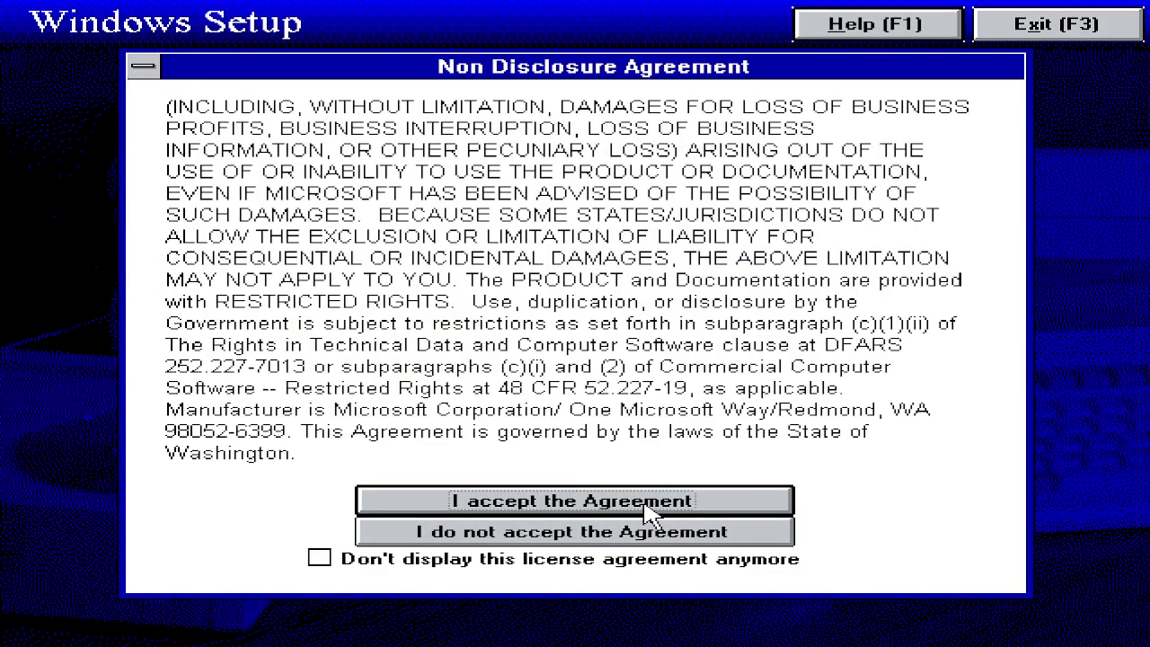
{"action": "left_click", "coordinate": [320, 558]}
{"action": "left_click", "coordinate": [521, 500]}
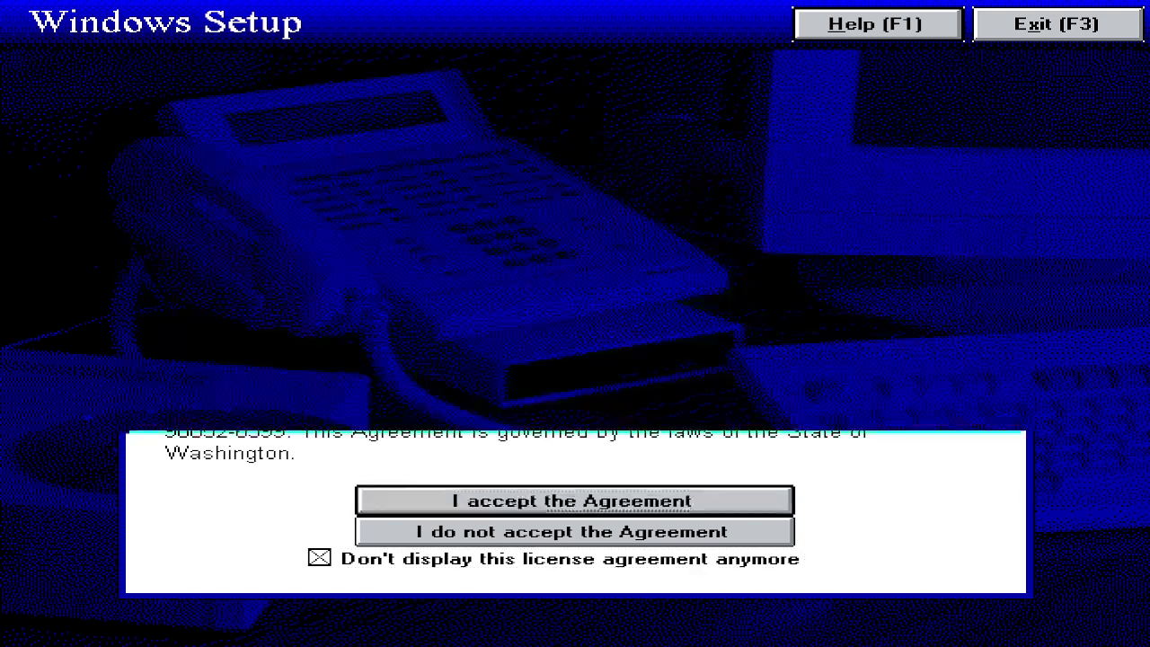
Step: Skip the Plus Pack, confirm the registration details, and continue with no network installed
{"action": "left_click", "coordinate": [617, 480]}
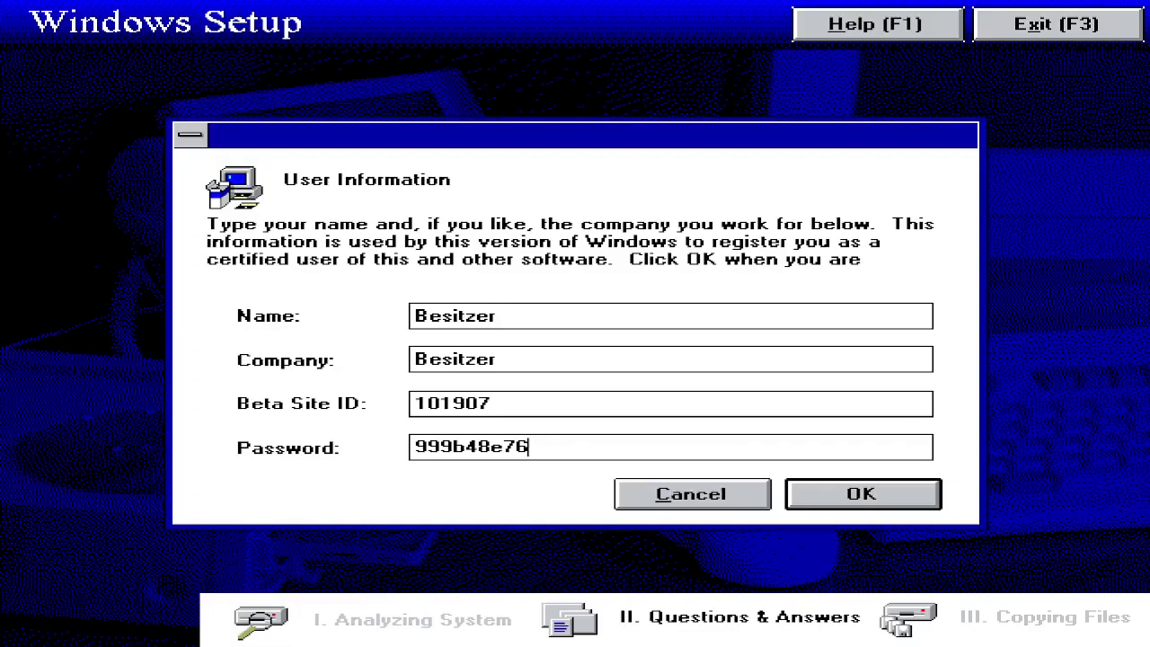
{"action": "left_click", "coordinate": [890, 496]}
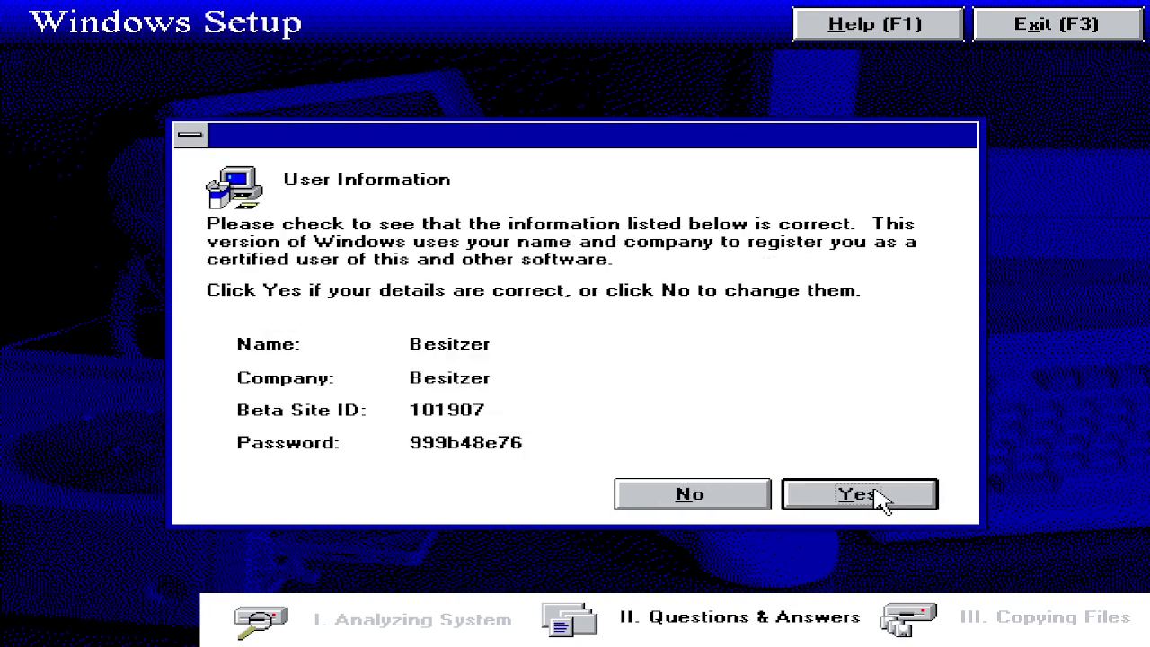
{"action": "left_click", "coordinate": [880, 496]}
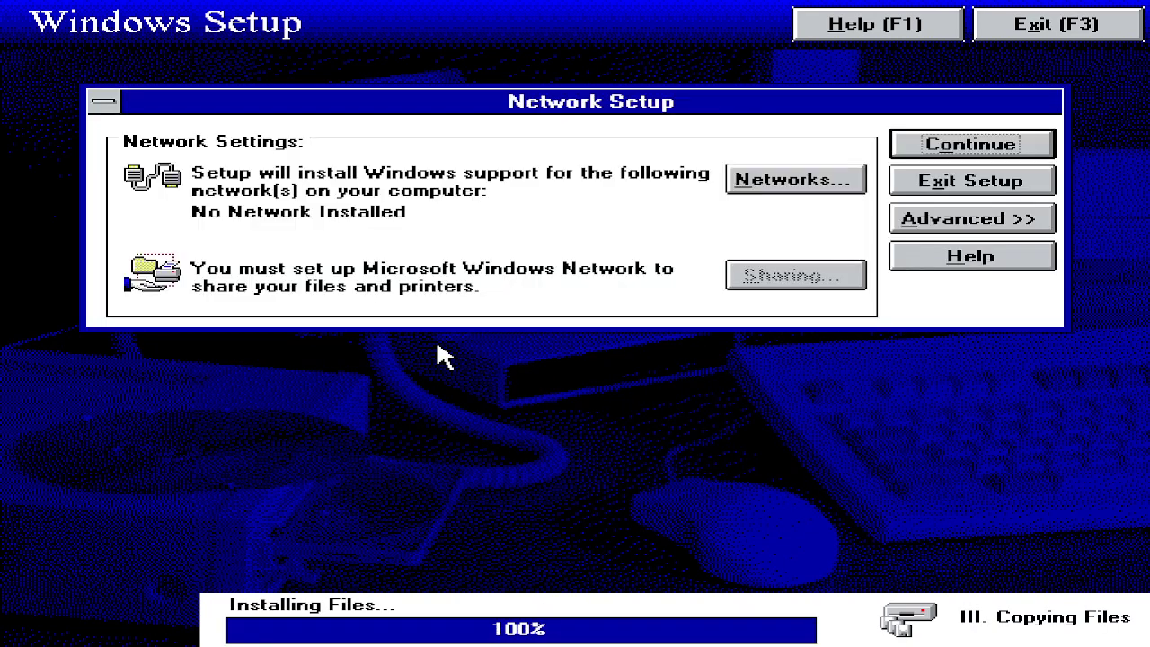
{"action": "left_click", "coordinate": [931, 147]}
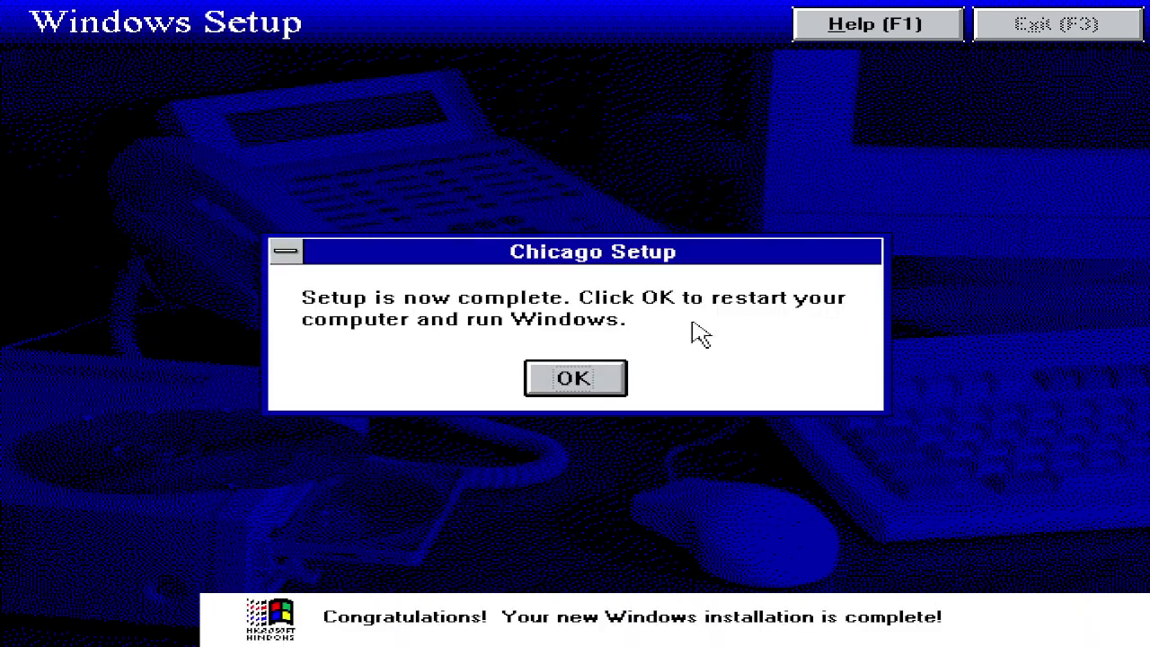
Step: Confirm the Chicago Setup complete dialog to restart the computer
{"action": "left_click", "coordinate": [564, 375]}
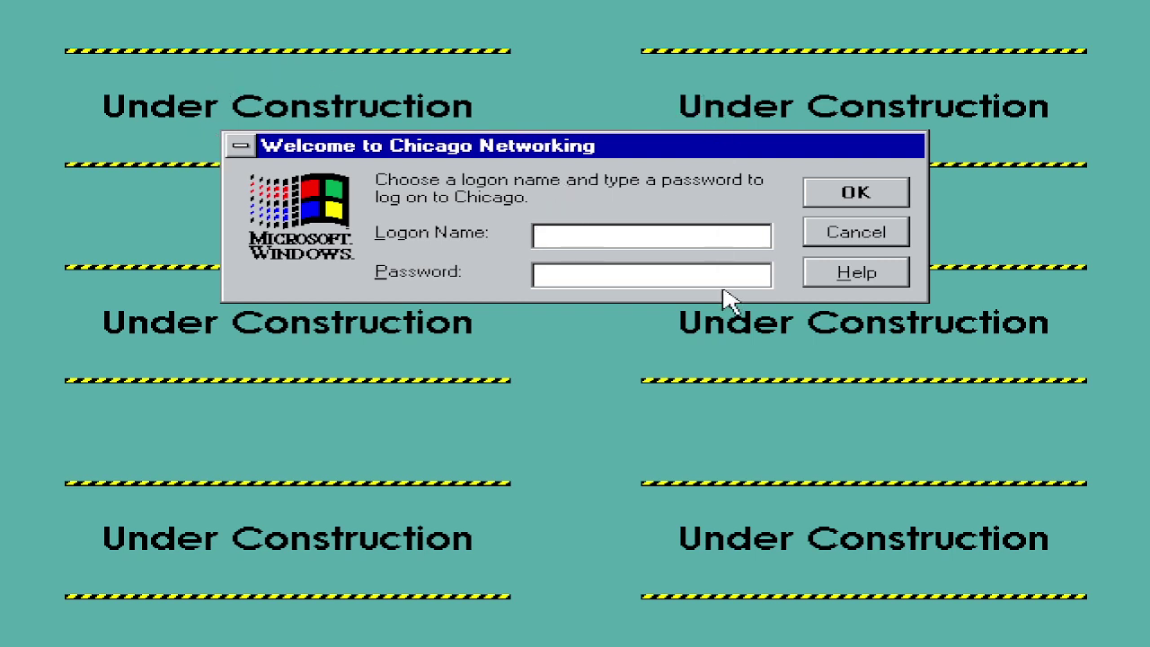
Step: Log on with a user name, decline the password-list file, and skip printer setup
{"action": "type", "text": "Benizer"}
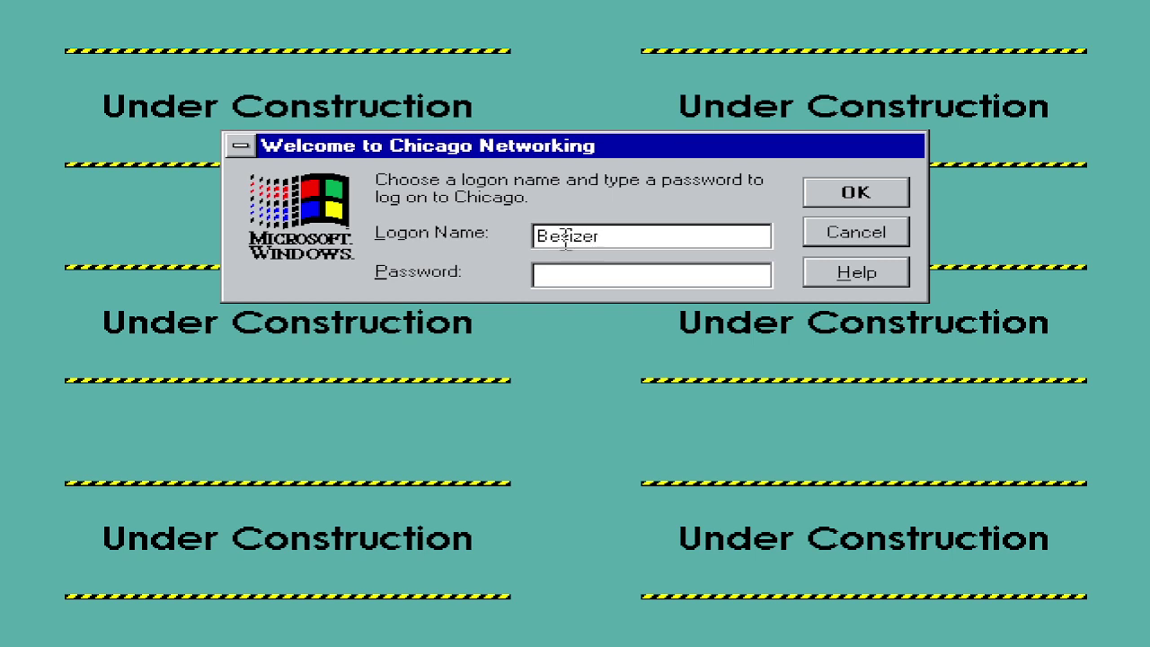
{"action": "left_click", "coordinate": [907, 186]}
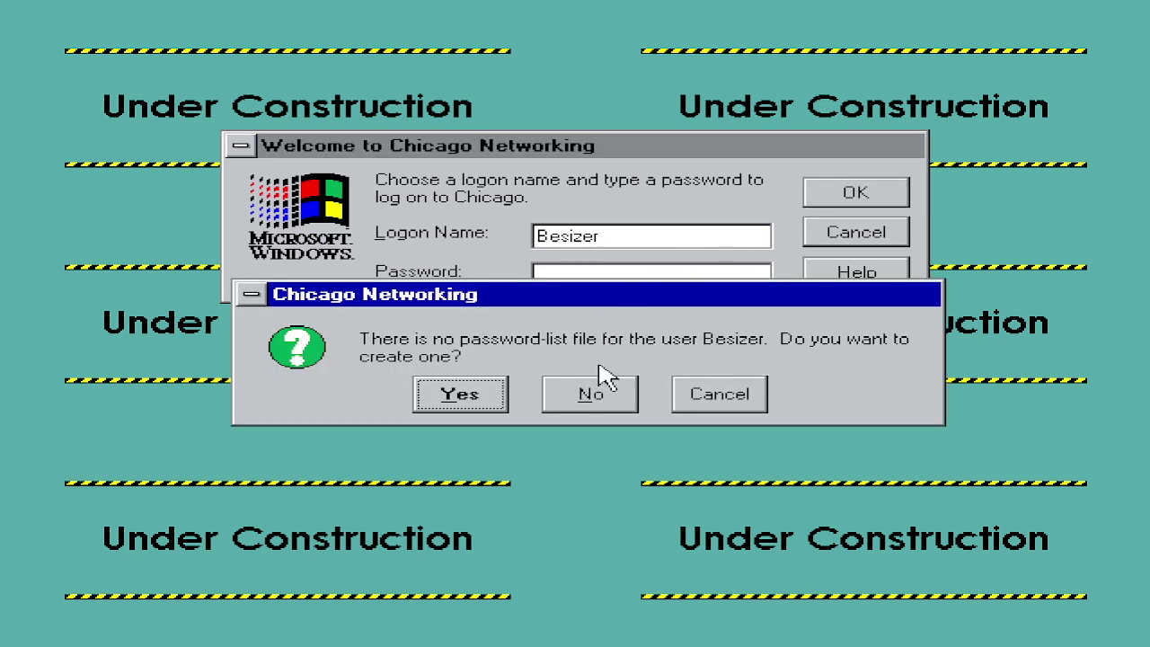
{"action": "left_click", "coordinate": [628, 399]}
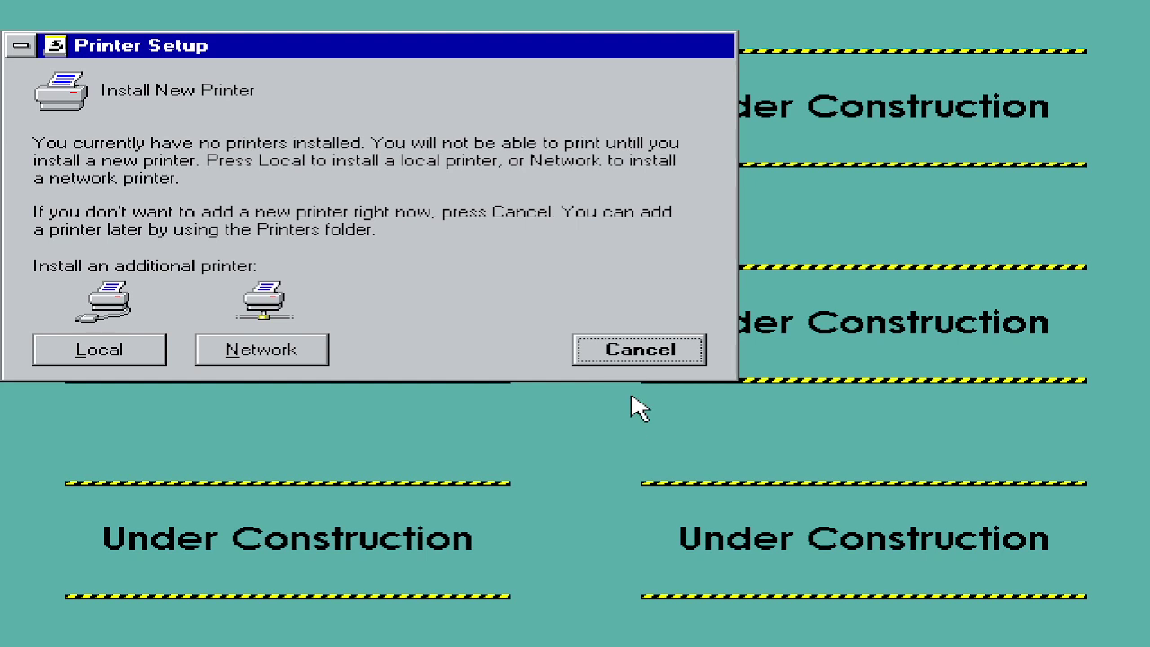
{"action": "left_click", "coordinate": [657, 356]}
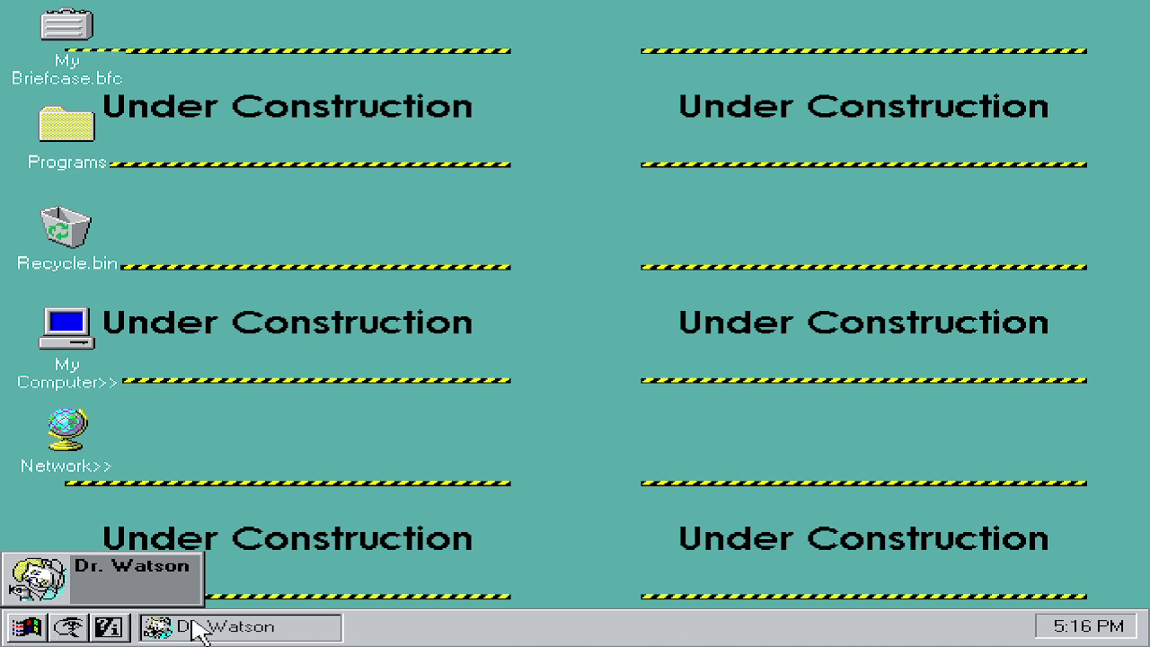
Step: Run Dr. Watson, dismiss its No Faults Detected report, and quit the program
{"action": "double_click", "coordinate": [116, 575]}
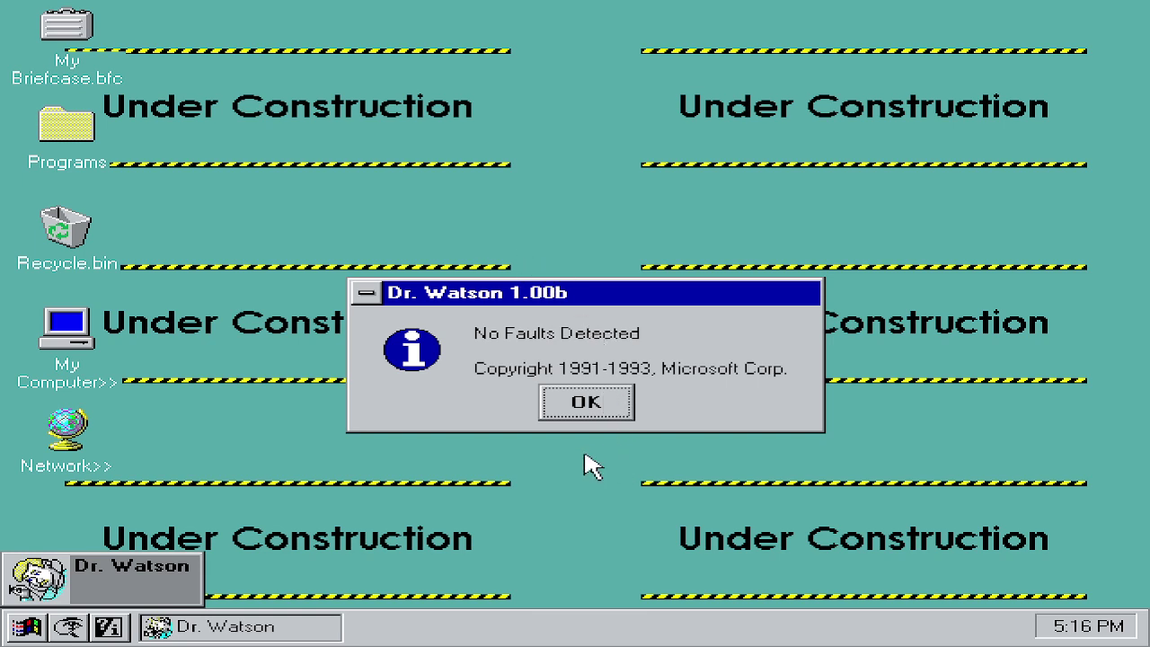
{"action": "left_click", "coordinate": [585, 404]}
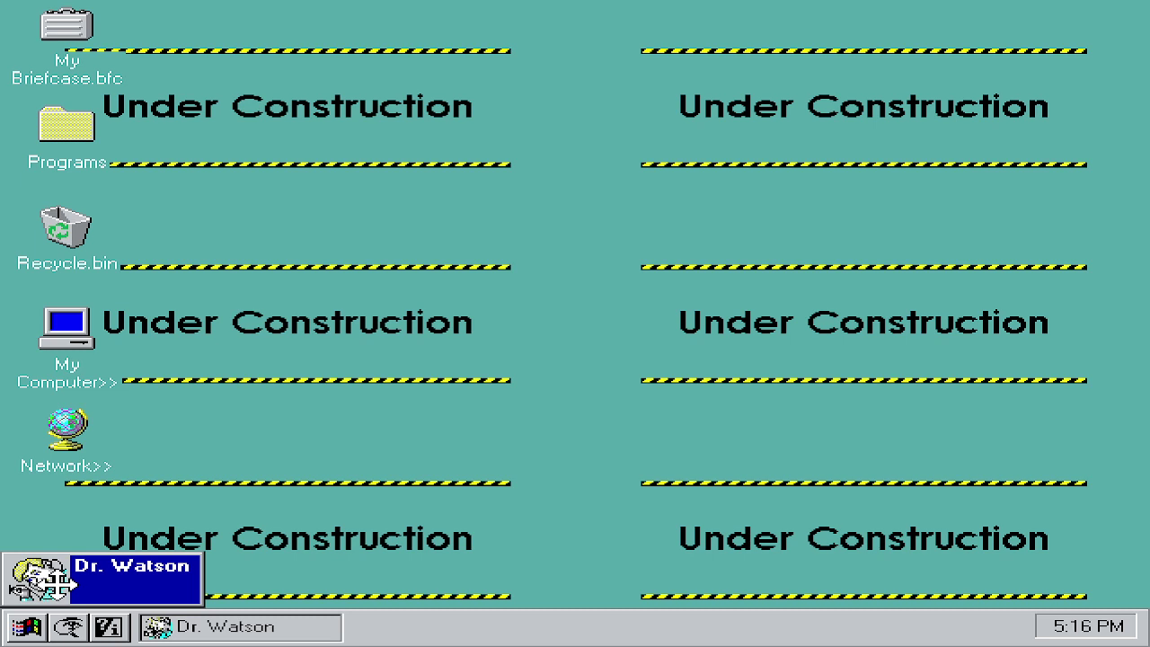
{"action": "left_click", "coordinate": [94, 584]}
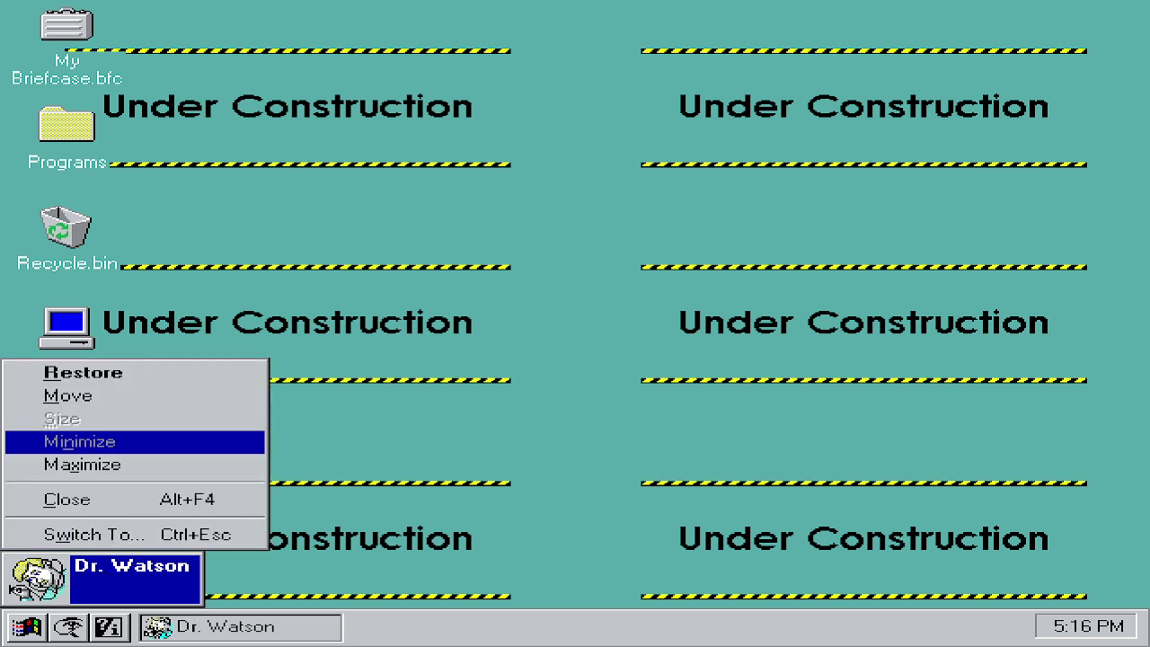
{"action": "left_click", "coordinate": [59, 374]}
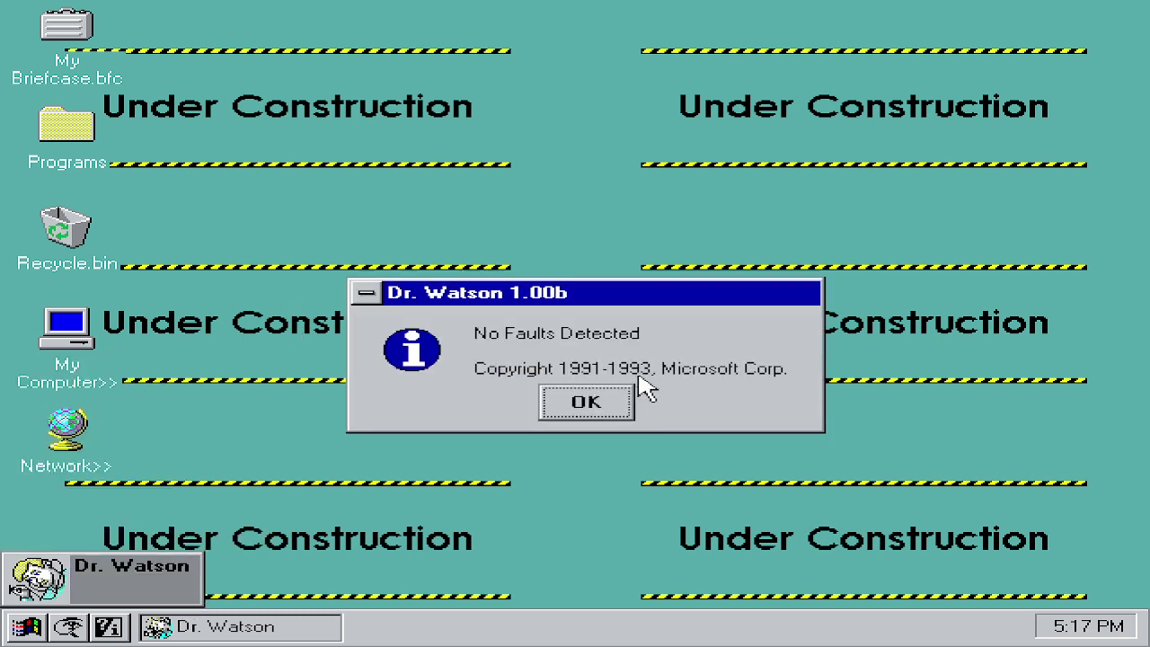
{"action": "left_click", "coordinate": [566, 401]}
{"action": "left_click", "coordinate": [95, 580]}
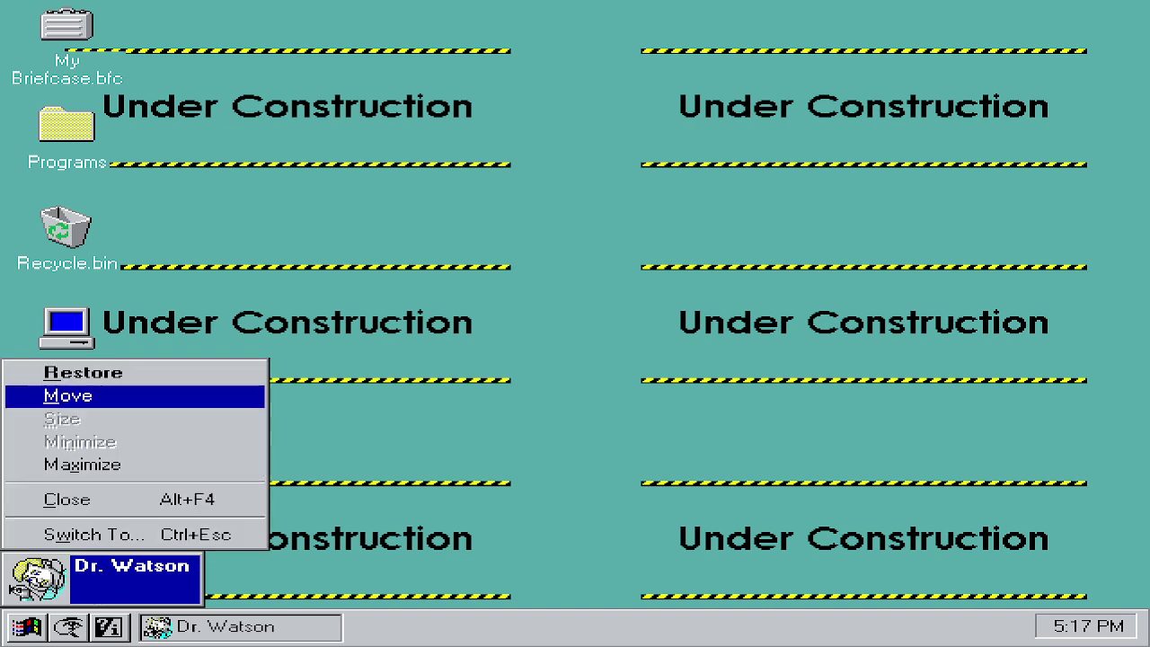
{"action": "left_click", "coordinate": [184, 467]}
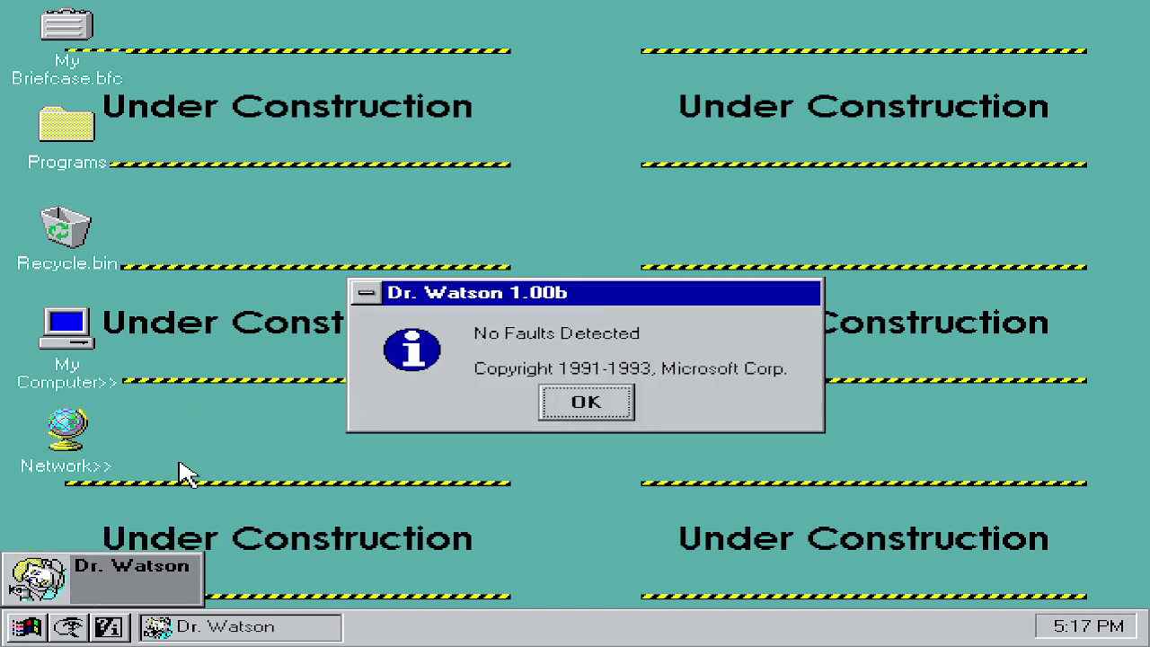
{"action": "left_click", "coordinate": [545, 404]}
{"action": "left_click", "coordinate": [153, 575]}
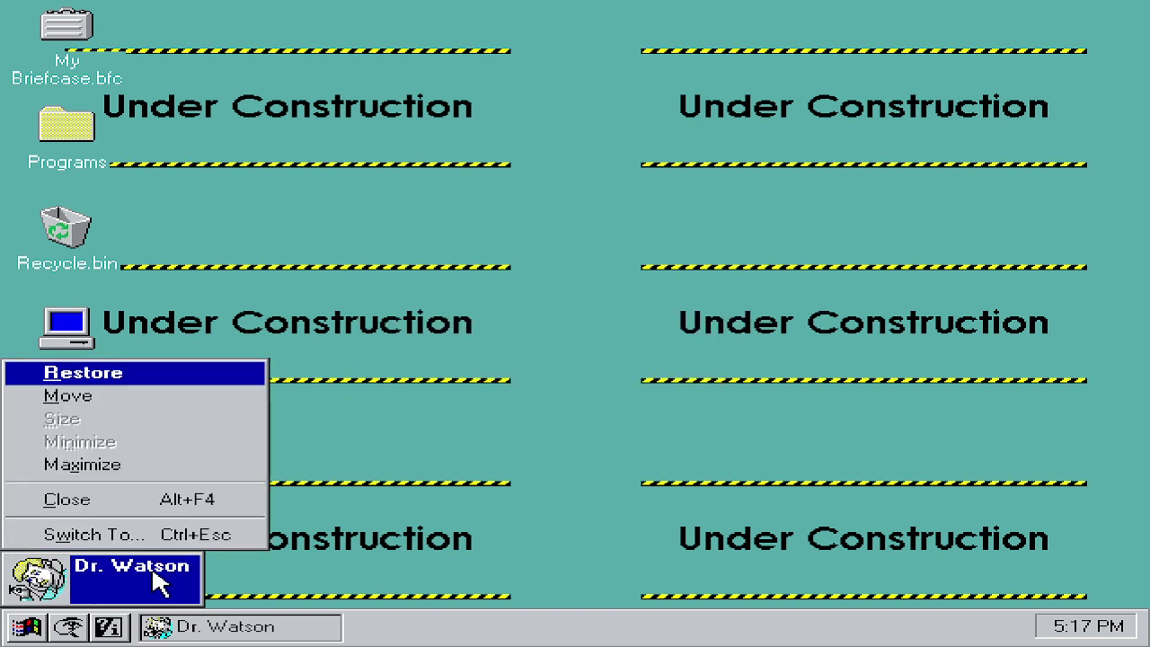
{"action": "left_click", "coordinate": [166, 499]}
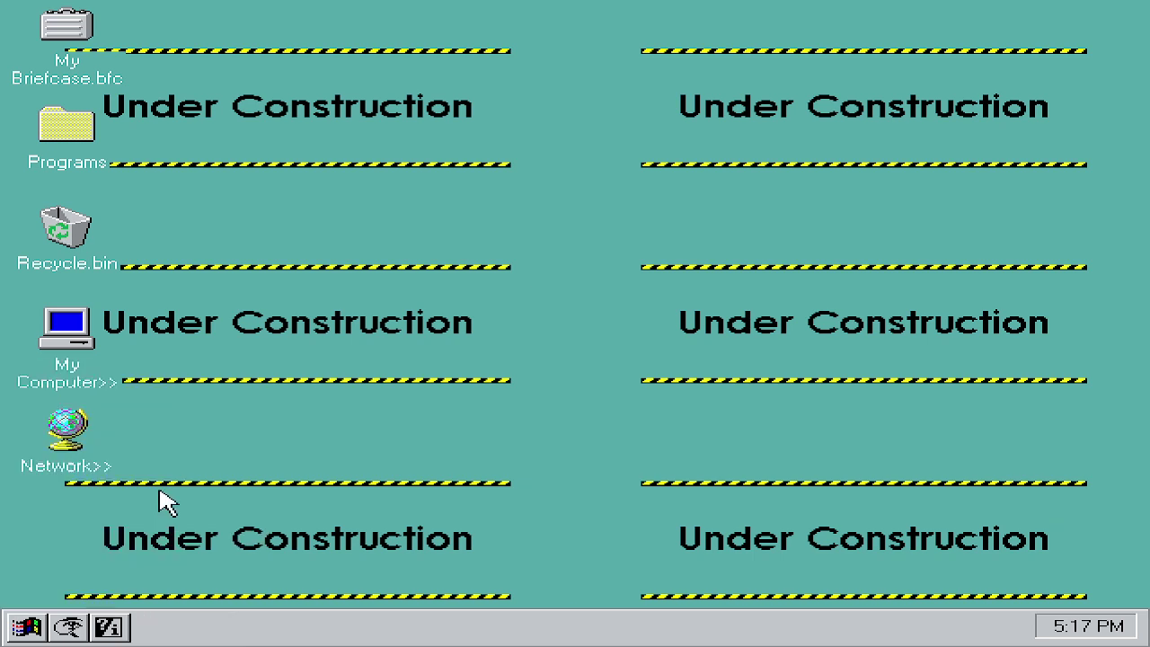
Step: Open the Run dialog and cancel it without running anything, then open the Task List
{"action": "left_click", "coordinate": [34, 621]}
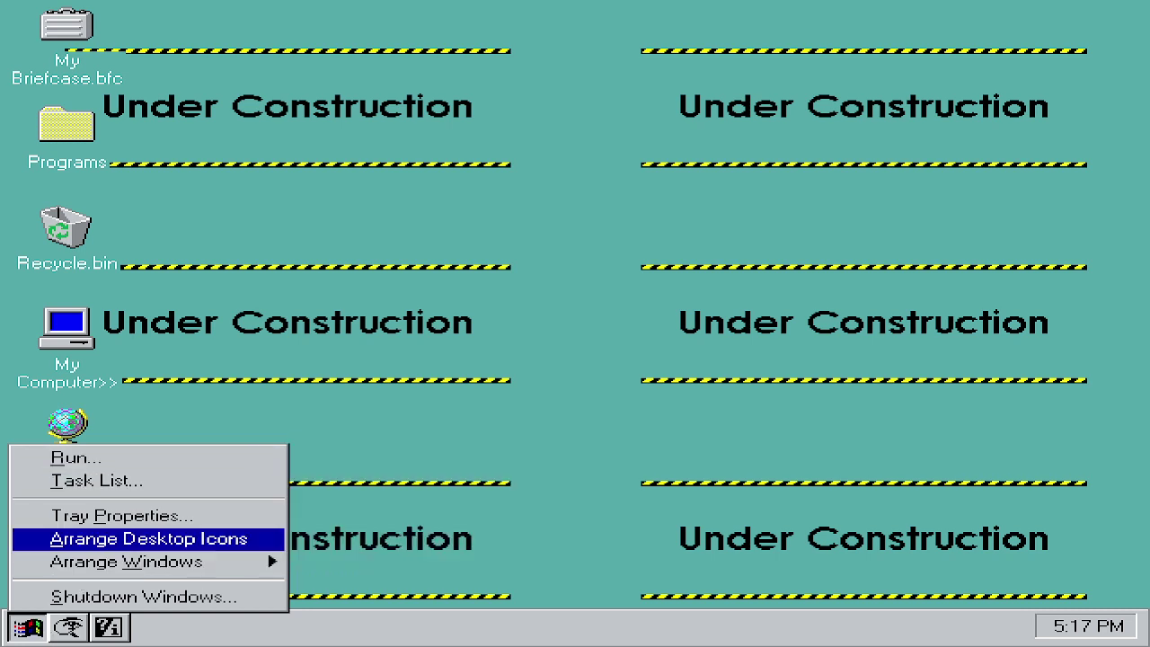
{"action": "left_click", "coordinate": [108, 462]}
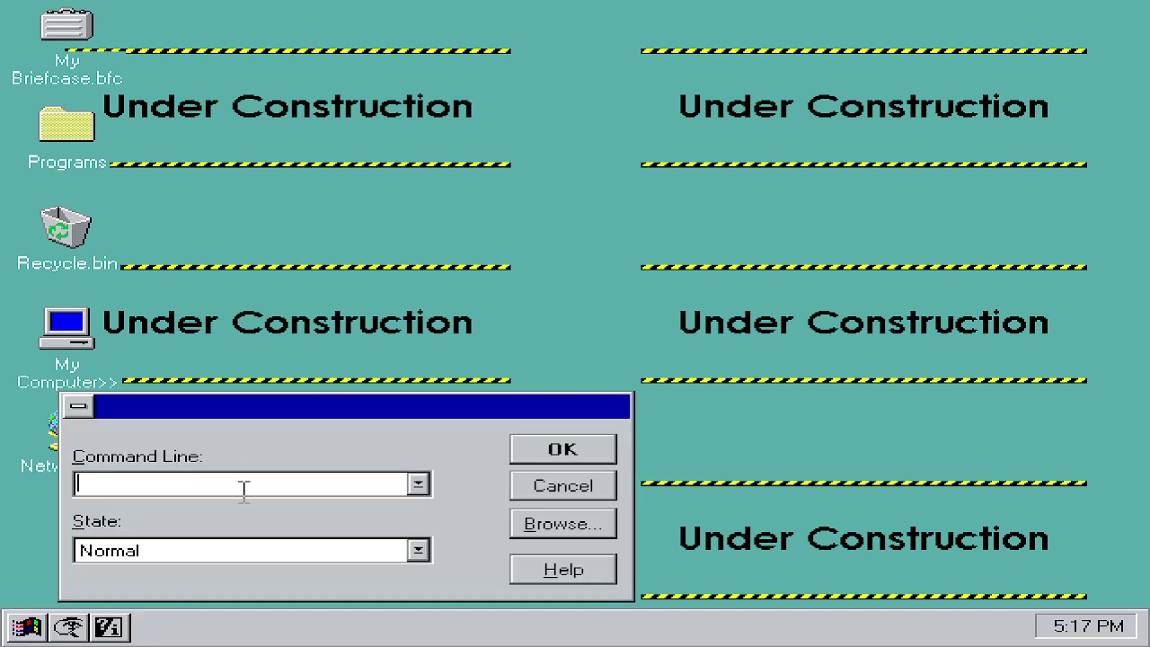
{"action": "left_click", "coordinate": [418, 549]}
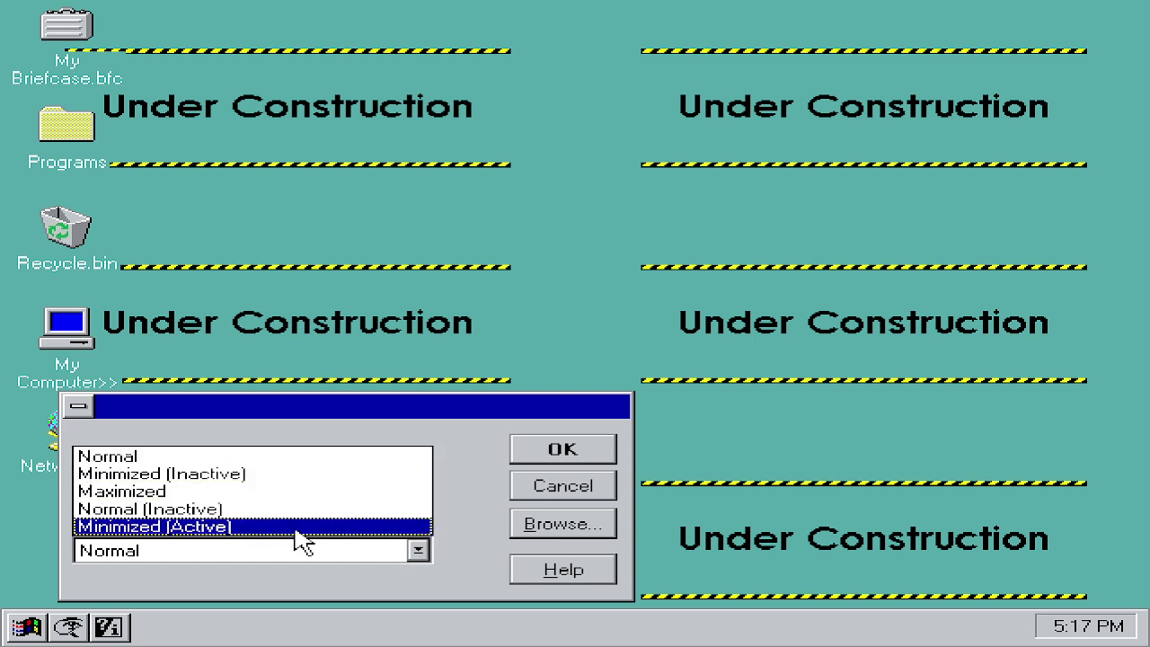
{"action": "left_click", "coordinate": [575, 488]}
{"action": "left_click", "coordinate": [590, 490]}
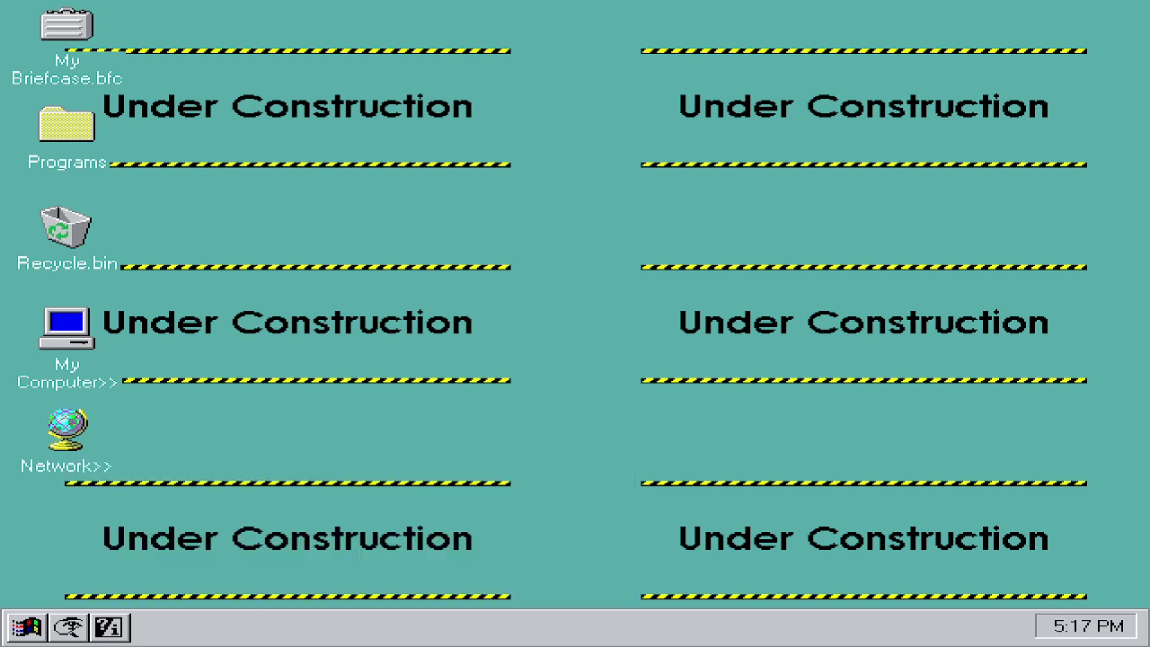
{"action": "left_click", "coordinate": [27, 627]}
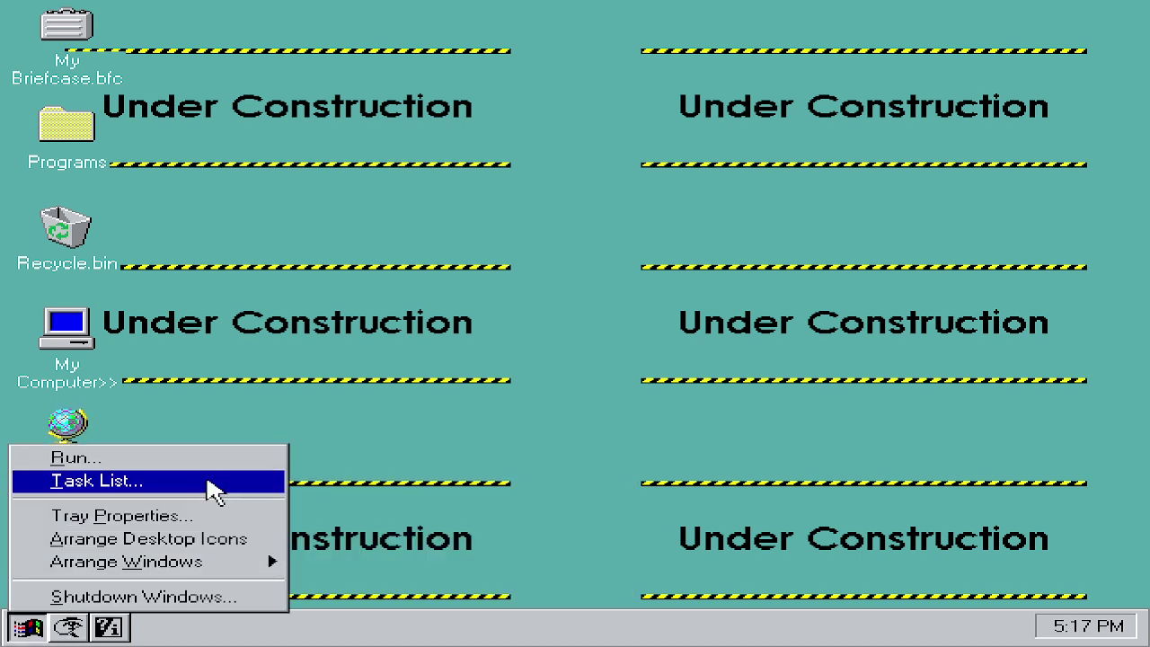
{"action": "left_click", "coordinate": [213, 490]}
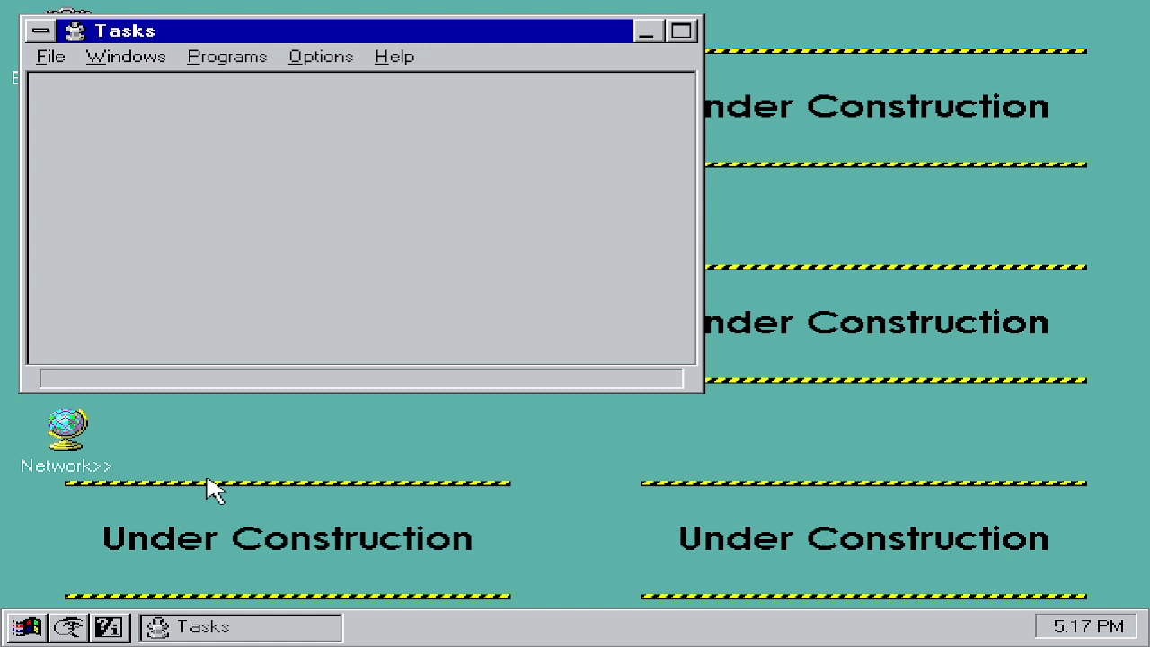
{"action": "left_click", "coordinate": [45, 63]}
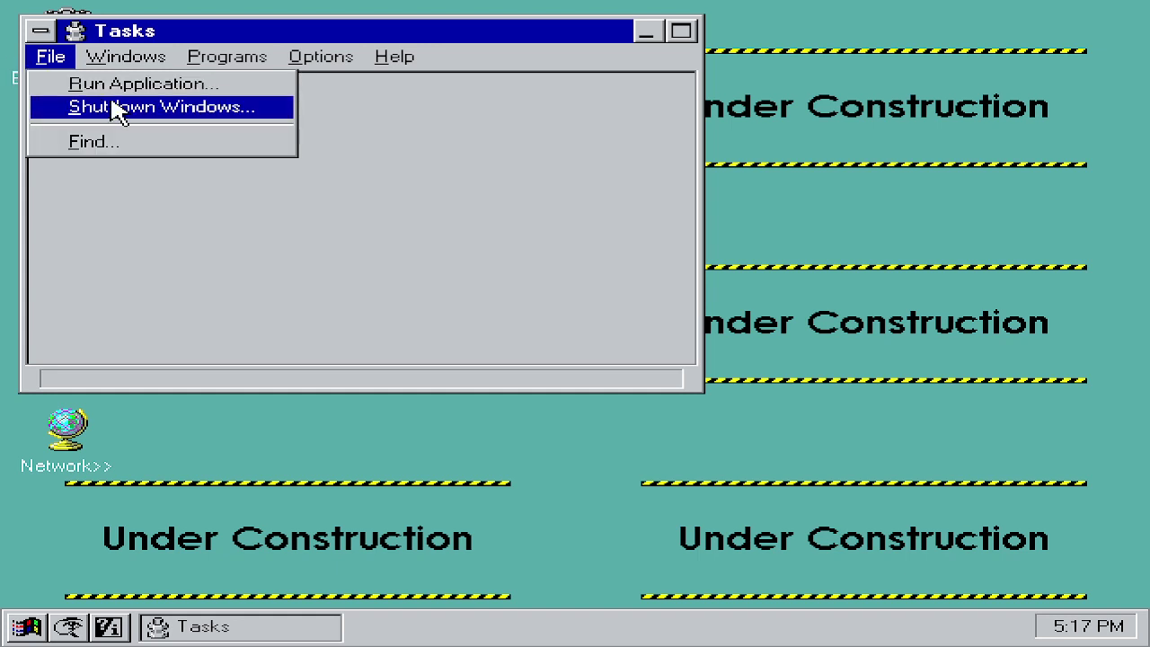
{"action": "mouse_move", "coordinate": [154, 34]}
{"action": "mouse_move", "coordinate": [224, 57]}
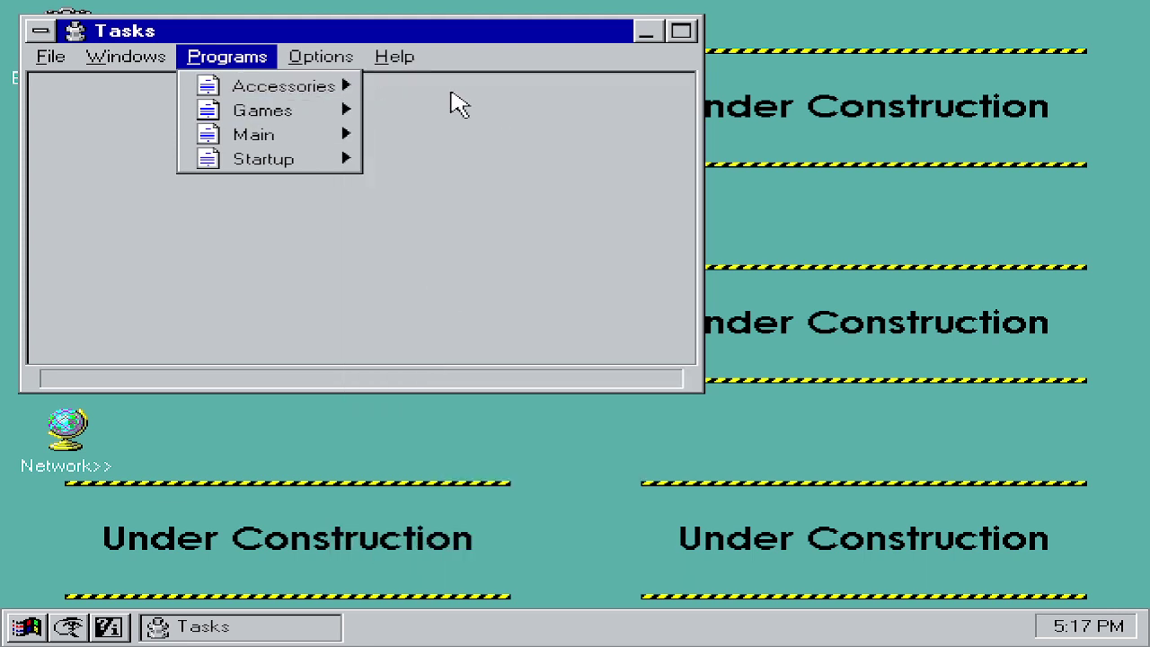
{"action": "mouse_move", "coordinate": [245, 82]}
{"action": "left_click", "coordinate": [395, 83]}
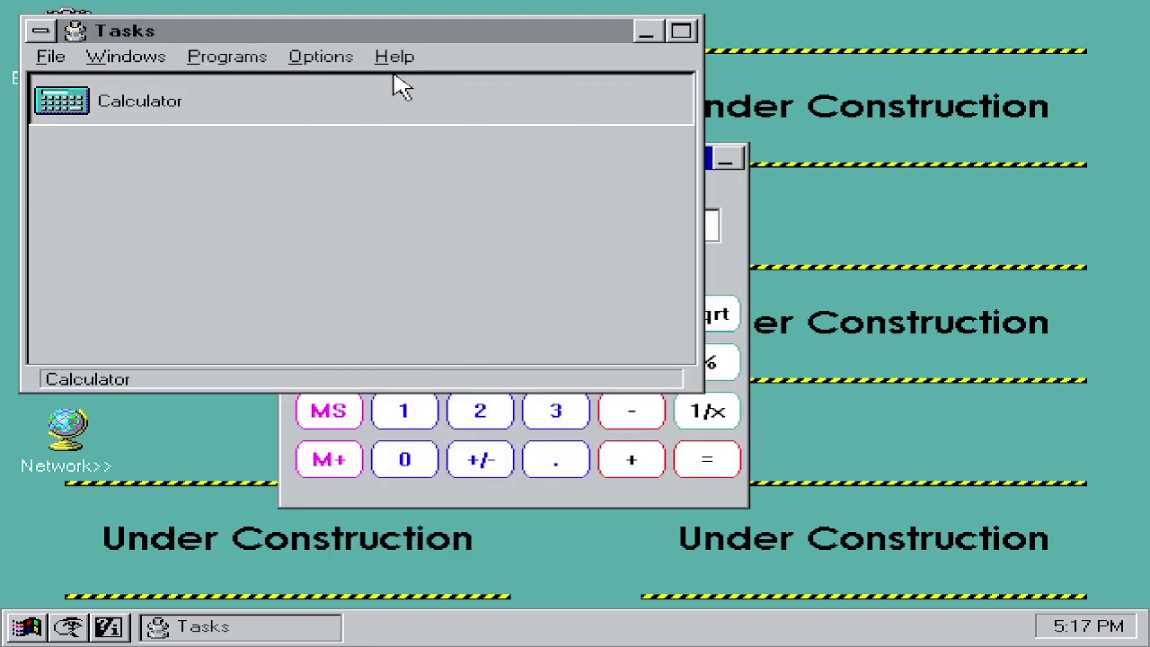
{"action": "double_click", "coordinate": [169, 103]}
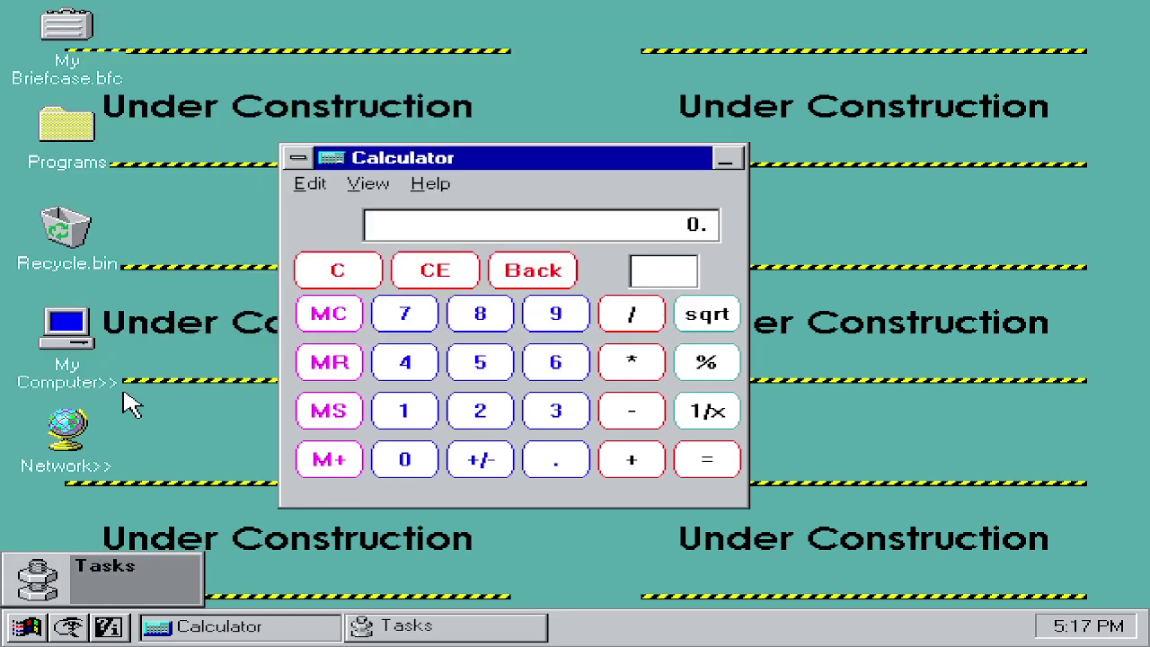
{"action": "double_click", "coordinate": [90, 575]}
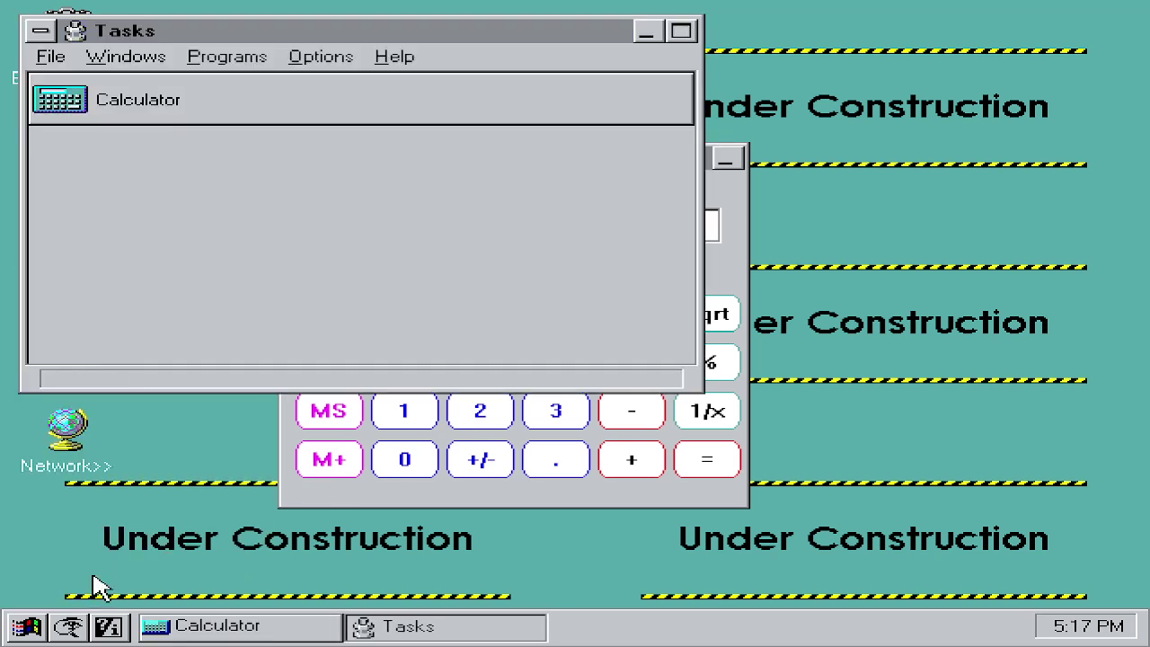
{"action": "left_click", "coordinate": [146, 119]}
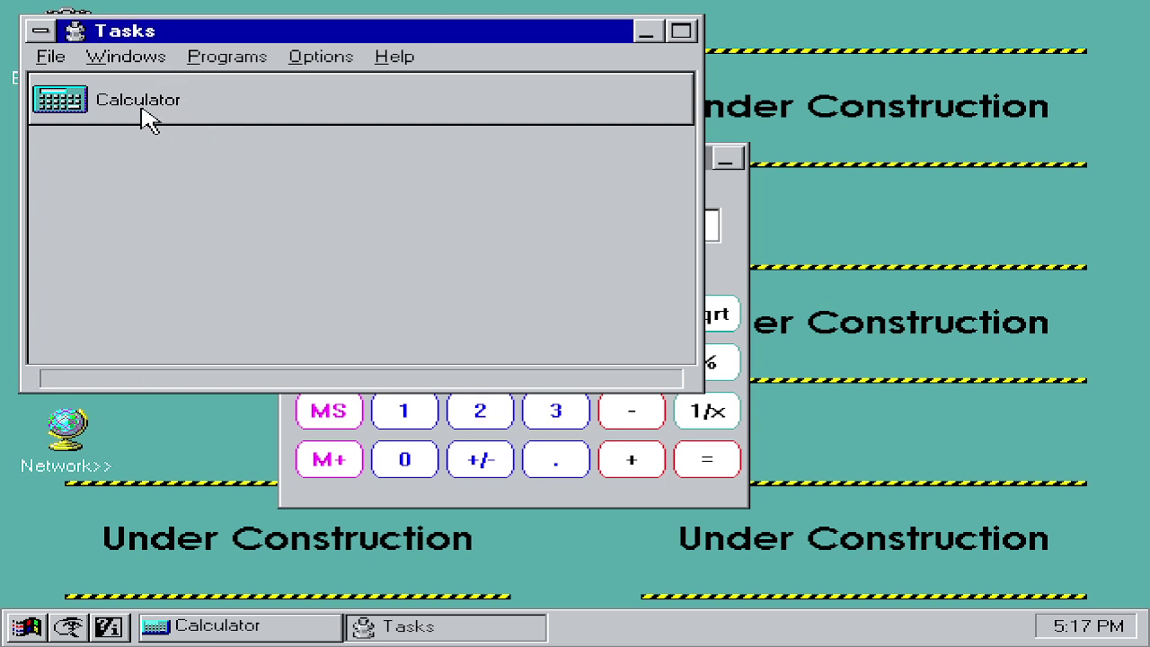
{"action": "double_click", "coordinate": [79, 101]}
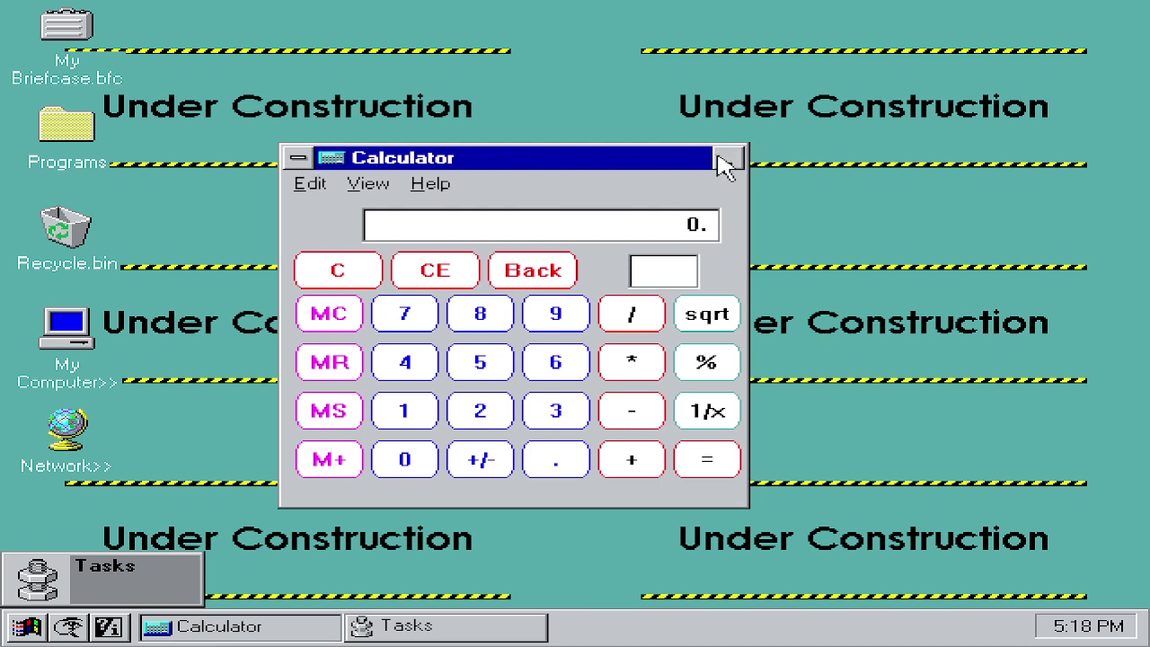
{"action": "left_click", "coordinate": [300, 157]}
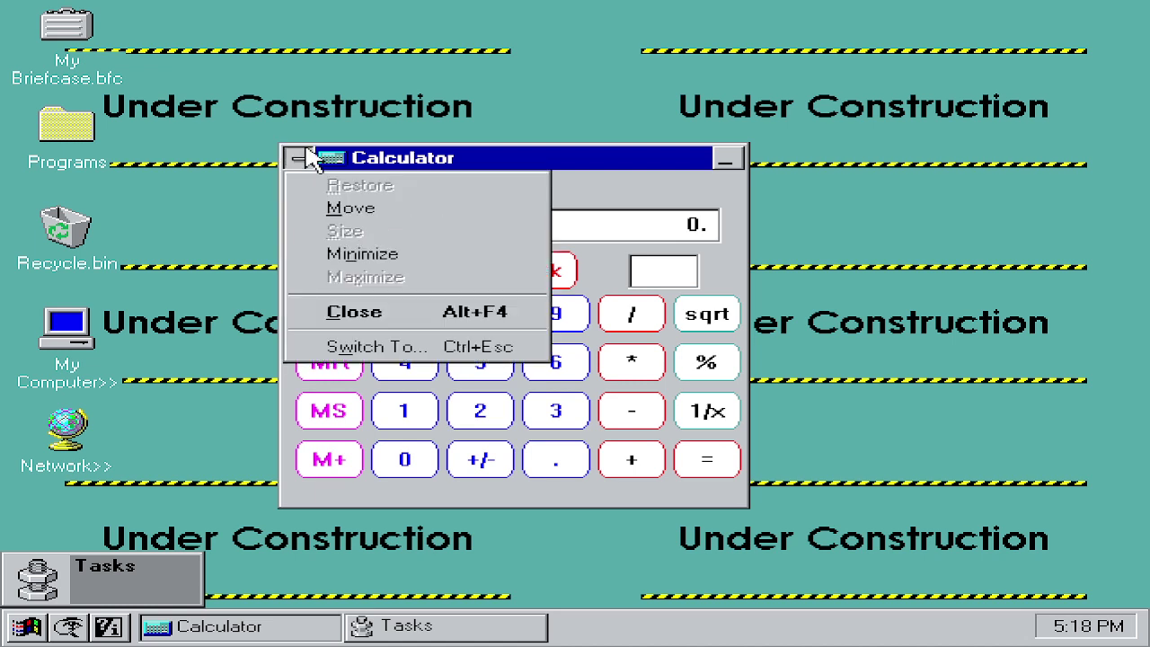
{"action": "left_click", "coordinate": [386, 312]}
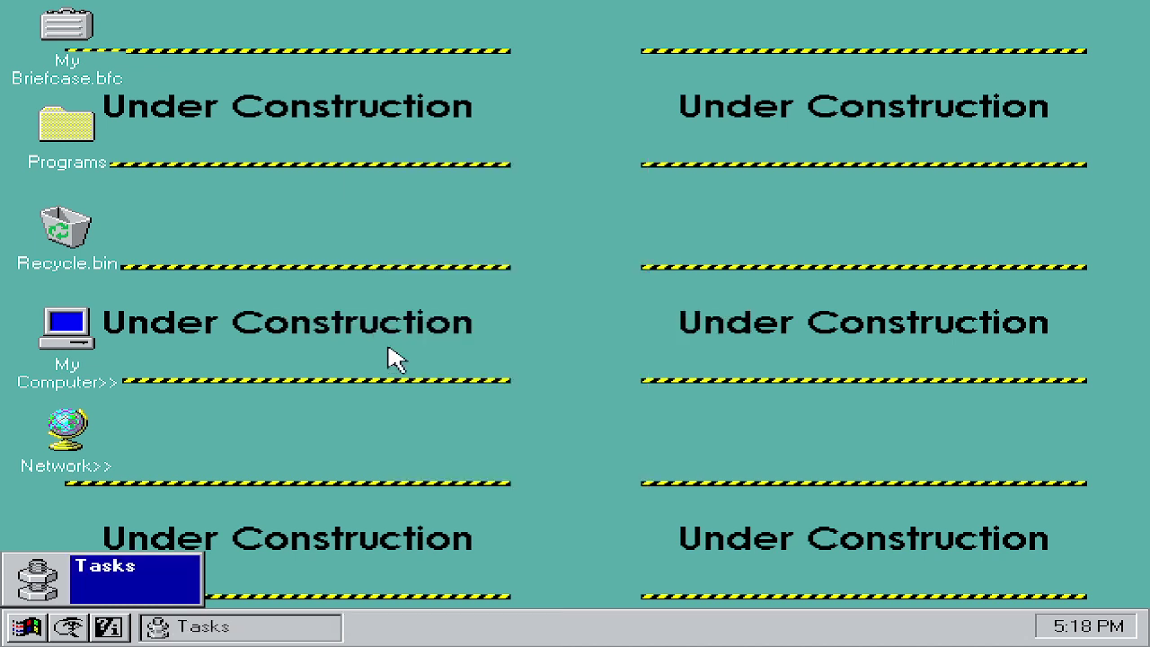
{"action": "double_click", "coordinate": [191, 578]}
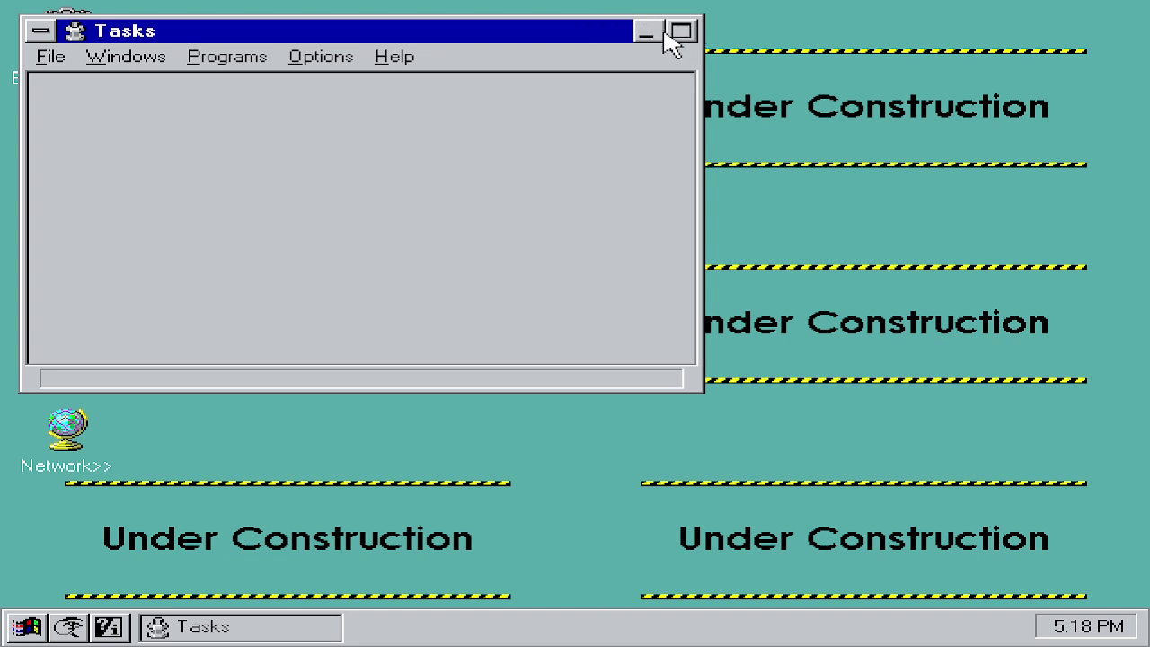
Step: Close the Tasks window, dismiss the VMware Tools hint, and open My Computer
{"action": "left_click", "coordinate": [42, 31]}
{"action": "left_click", "coordinate": [117, 184]}
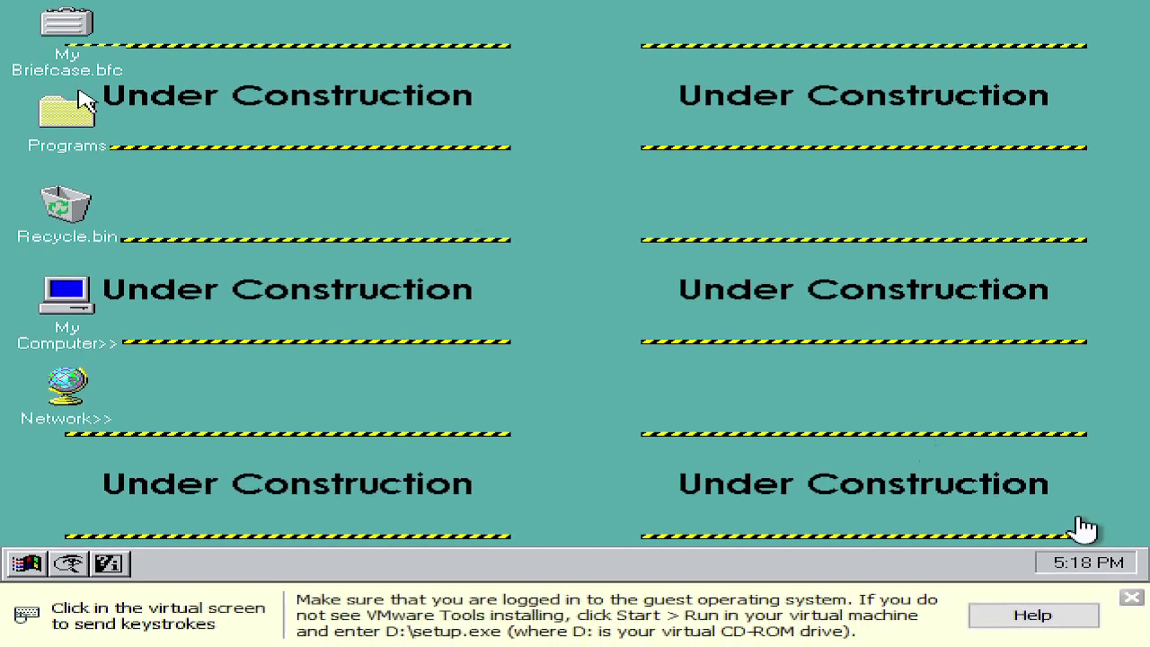
{"action": "left_click", "coordinate": [1132, 597]}
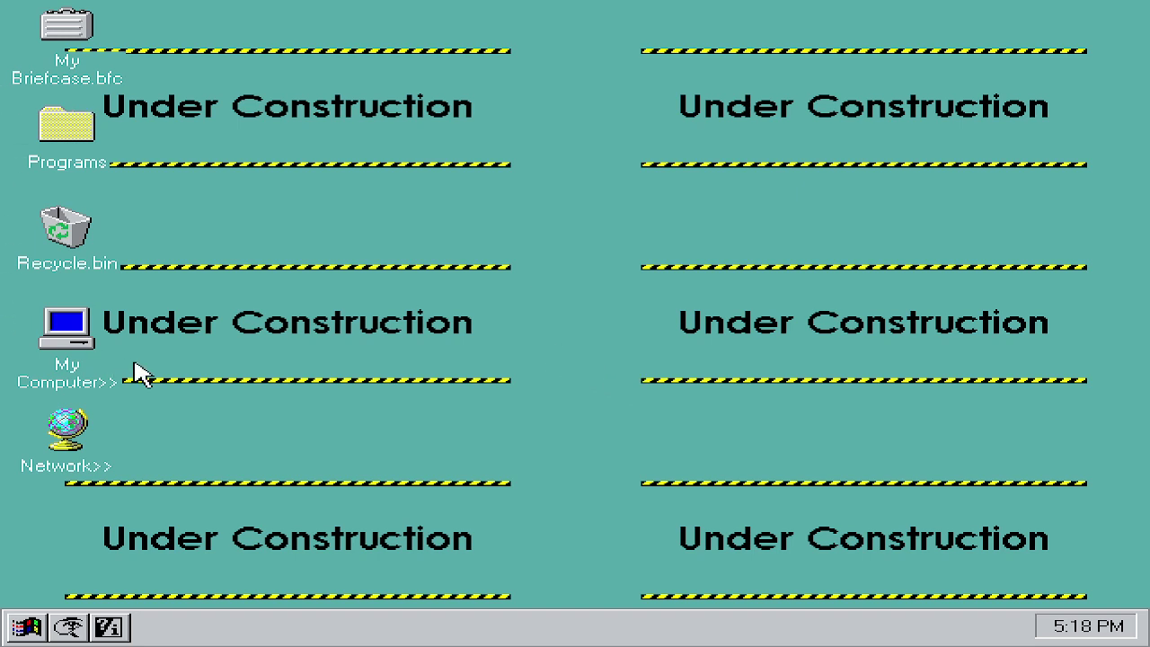
{"action": "left_click", "coordinate": [89, 355]}
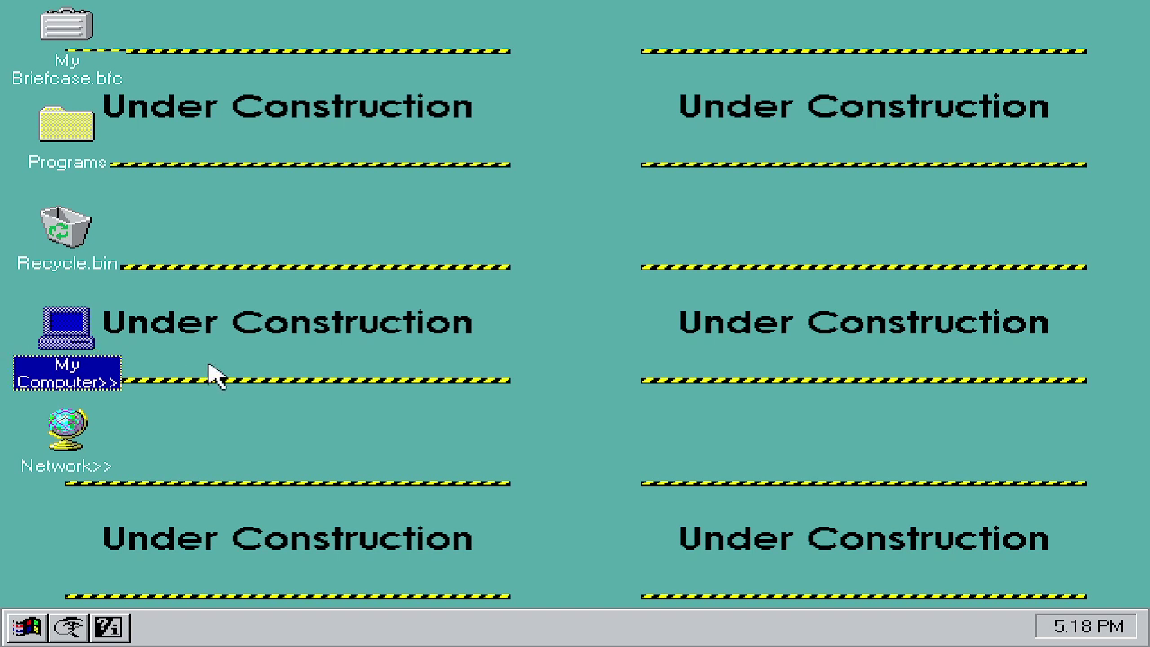
{"action": "double_click", "coordinate": [80, 332]}
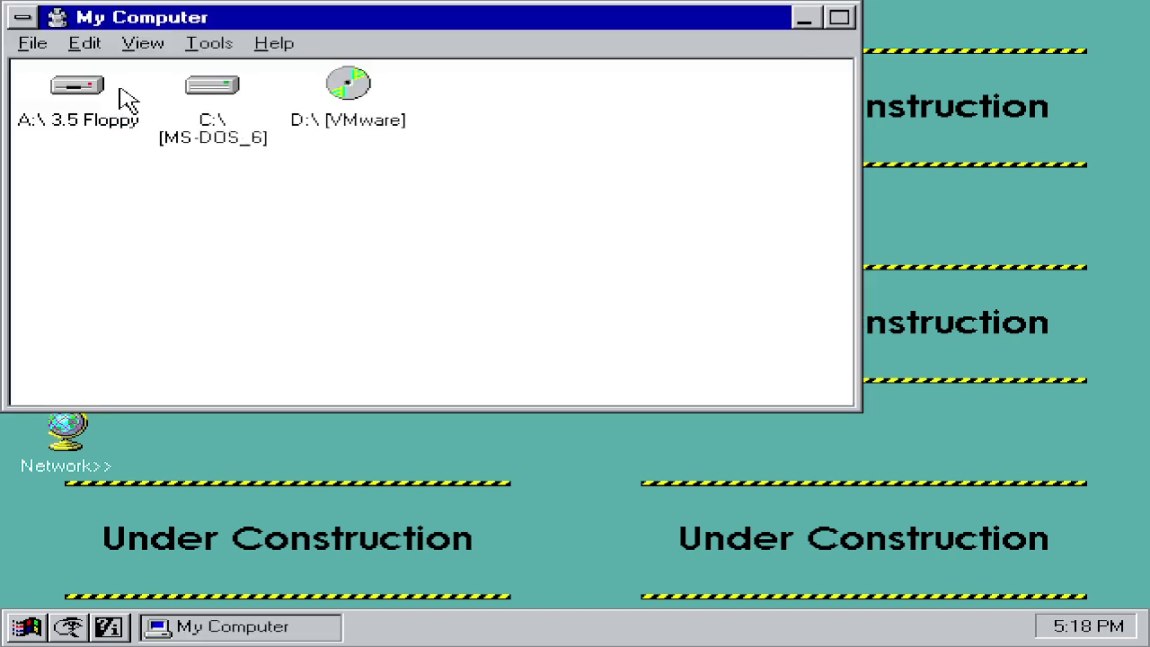
{"action": "double_click", "coordinate": [337, 95]}
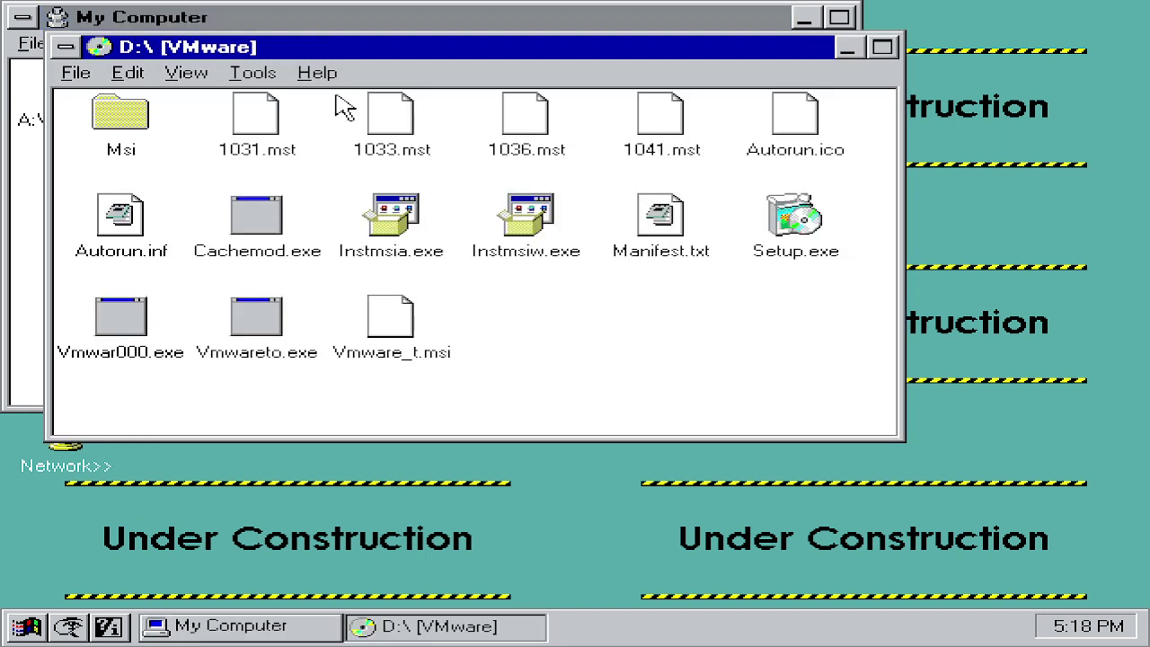
{"action": "double_click", "coordinate": [799, 235]}
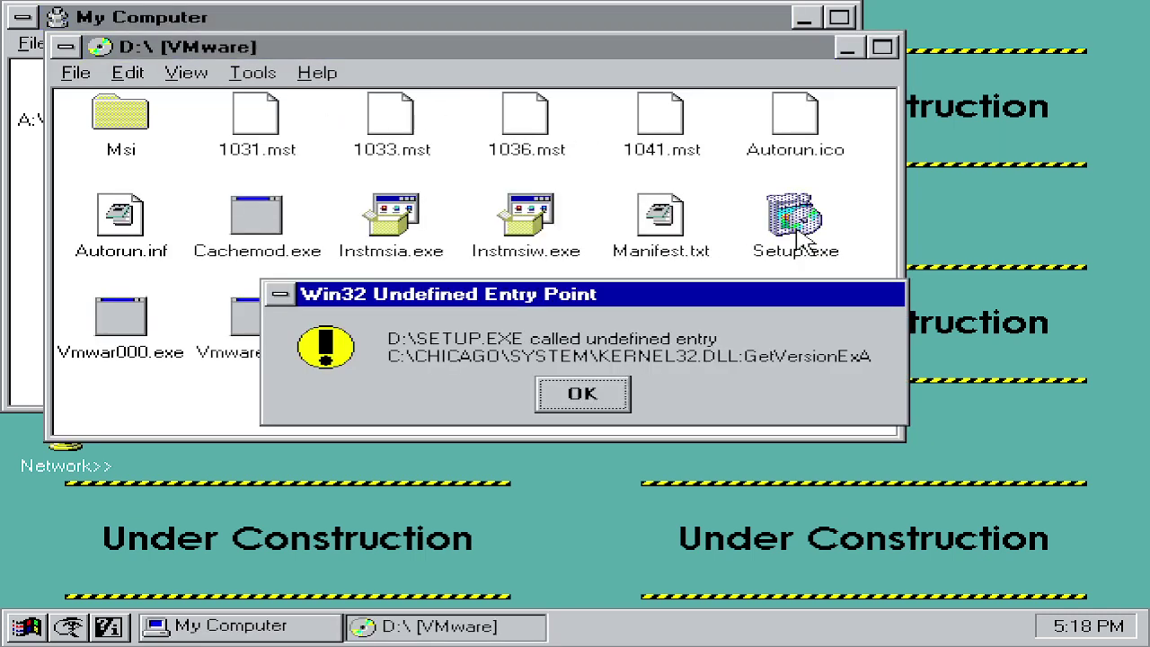
{"action": "left_click", "coordinate": [568, 394]}
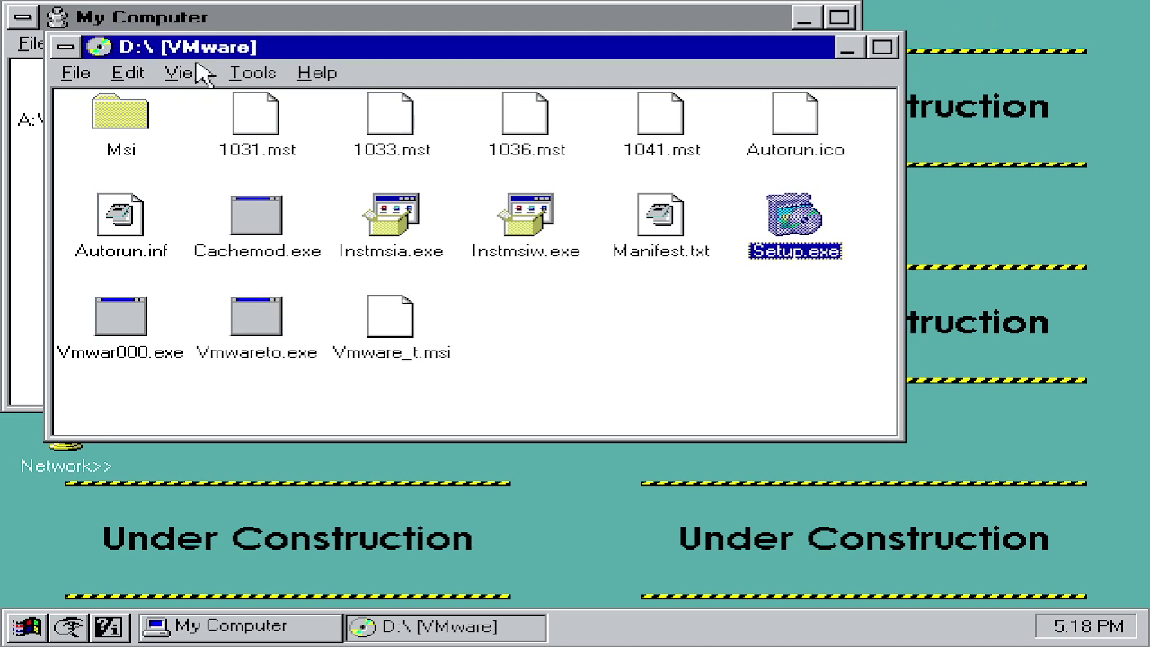
{"action": "left_click", "coordinate": [67, 47]}
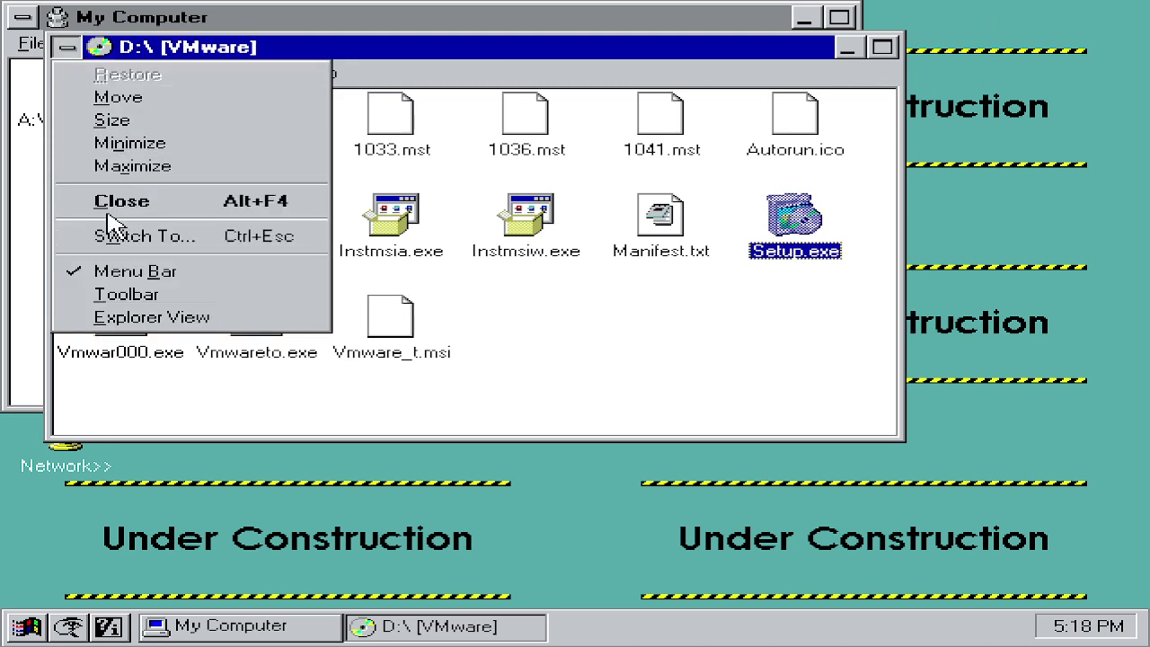
{"action": "left_click", "coordinate": [110, 203]}
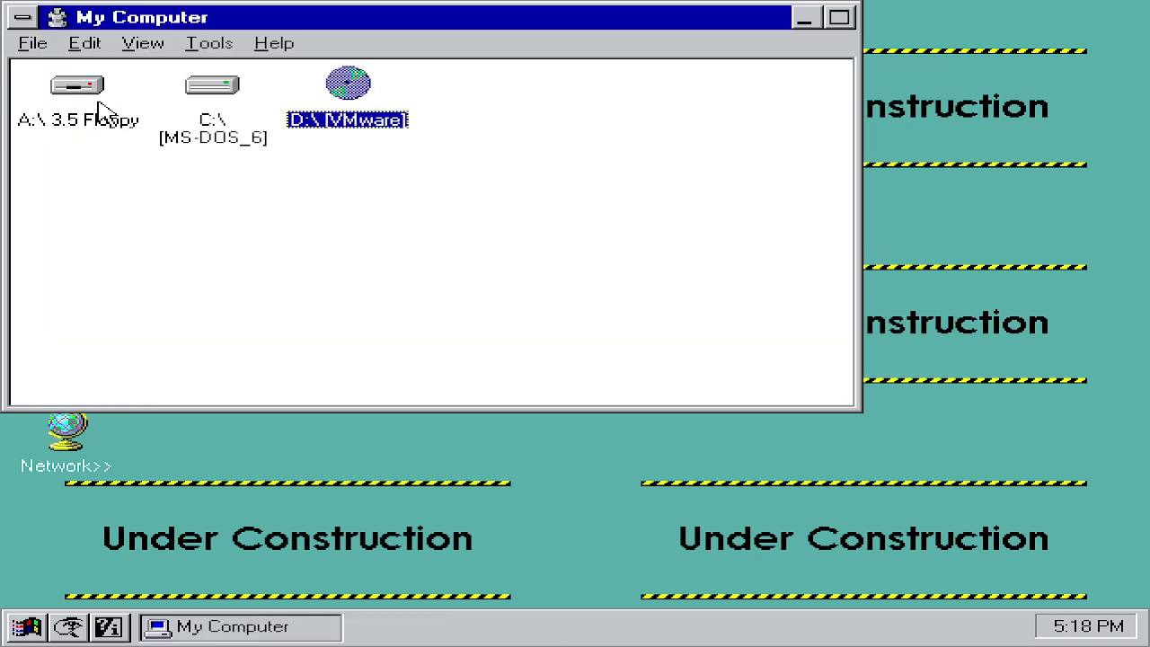
{"action": "left_click", "coordinate": [24, 18]}
{"action": "left_click", "coordinate": [110, 179]}
{"action": "left_click", "coordinate": [527, 527]}
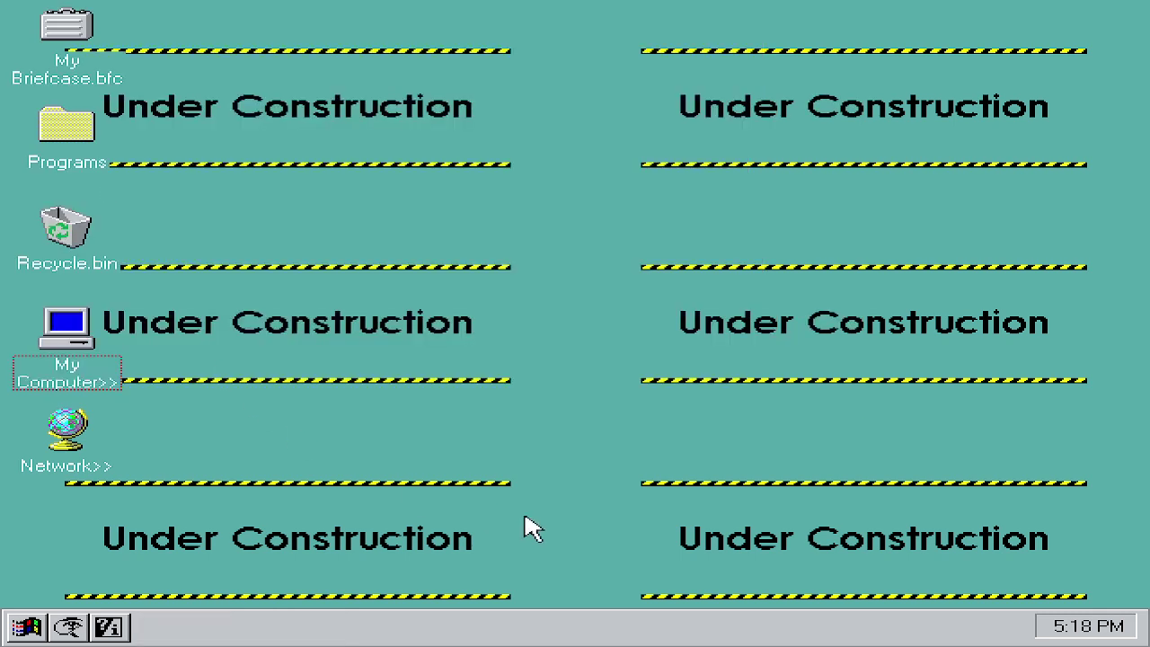
{"action": "right_click", "coordinate": [429, 420]}
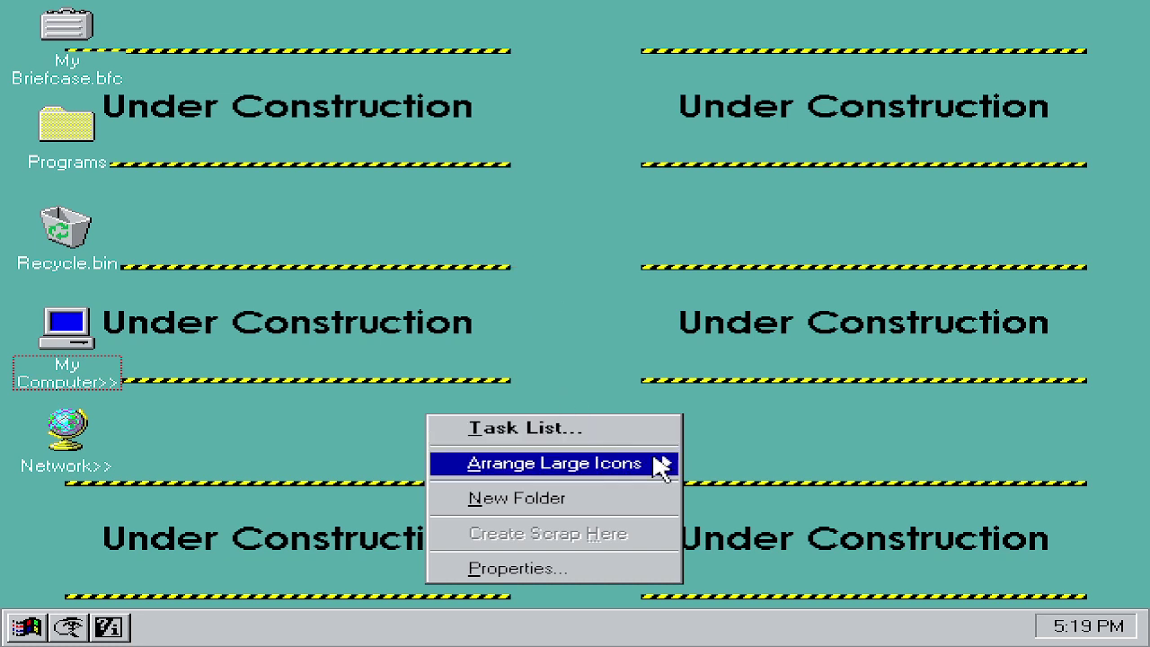
Step: Turn on Snap to Grid for desktop icons and reposition My Computer to test it
{"action": "mouse_move", "coordinate": [660, 464]}
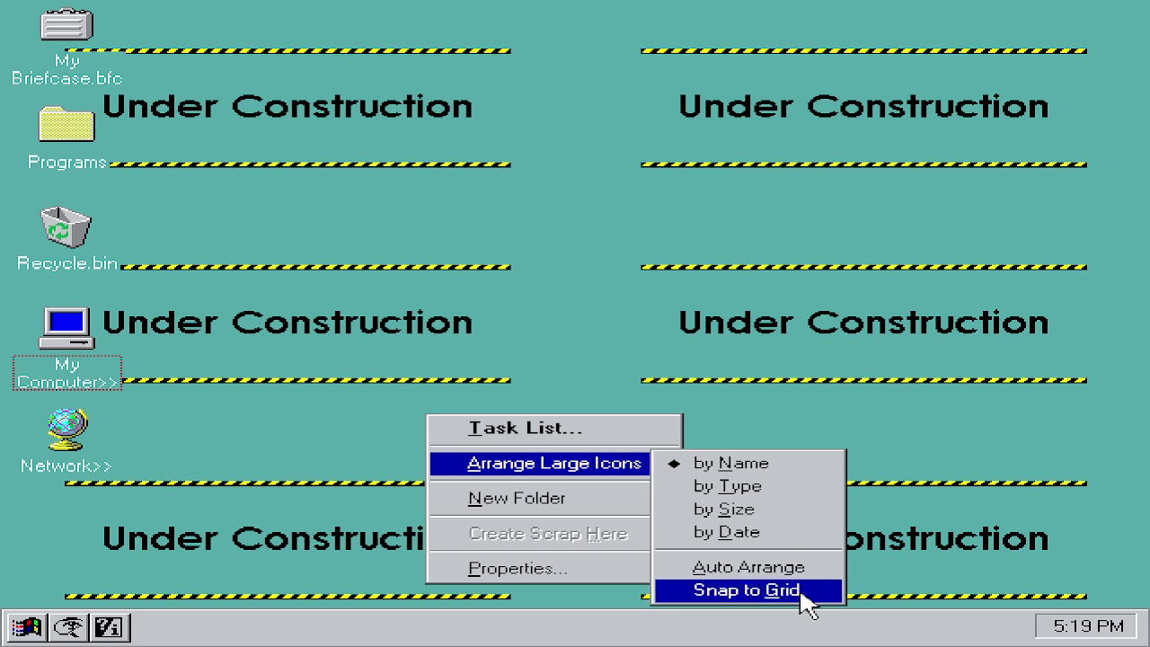
{"action": "left_click", "coordinate": [36, 375]}
{"action": "left_click_drag", "start_coordinate": [36, 374], "coordinate": [56, 316]}
{"action": "right_click", "coordinate": [160, 331]}
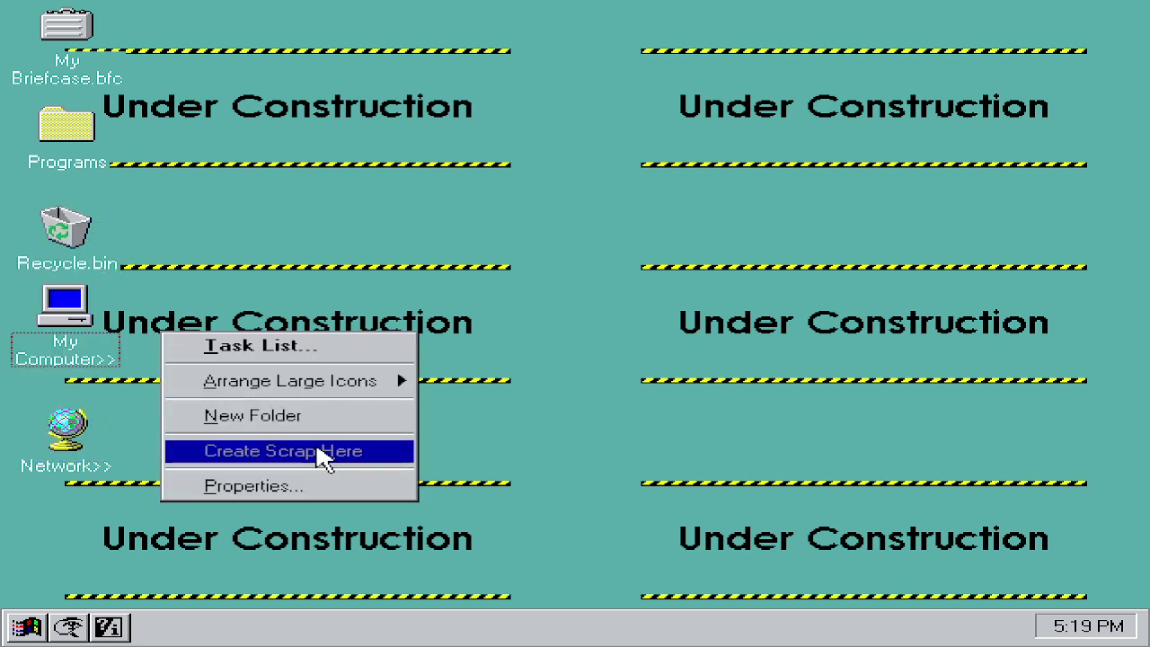
{"action": "mouse_move", "coordinate": [273, 392]}
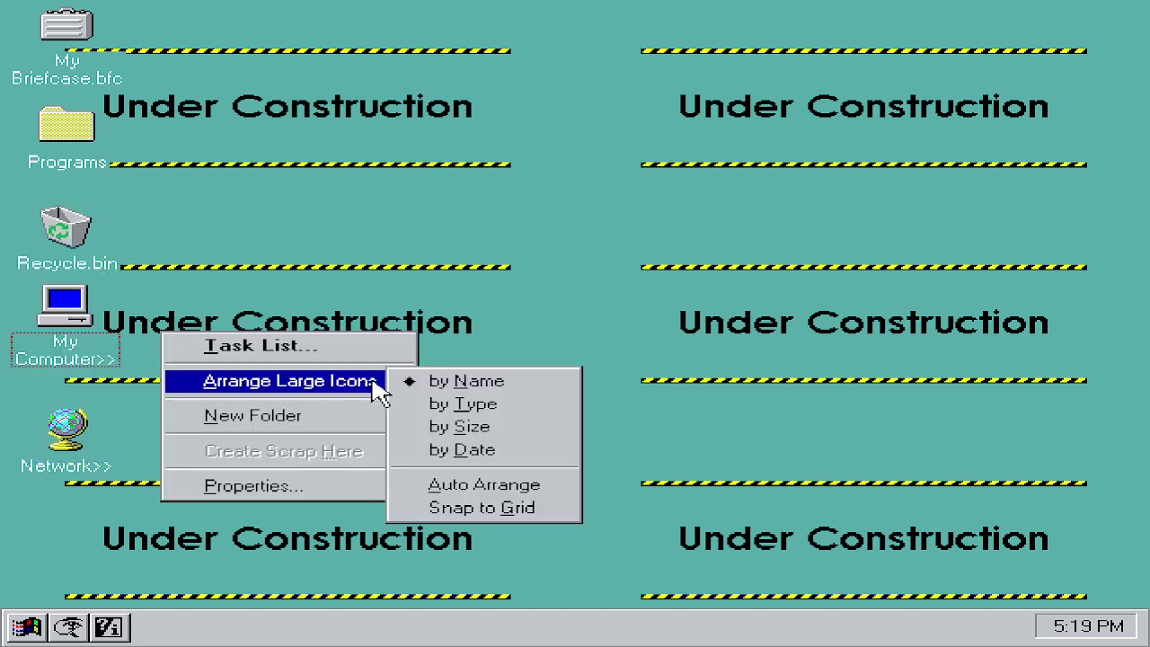
{"action": "left_click", "coordinate": [527, 509]}
{"action": "left_click_drag", "start_coordinate": [114, 351], "coordinate": [60, 269]}
Step: Drag My Computer out of the Recycle bin onto the desktop and close the bin
{"action": "double_click", "coordinate": [77, 225]}
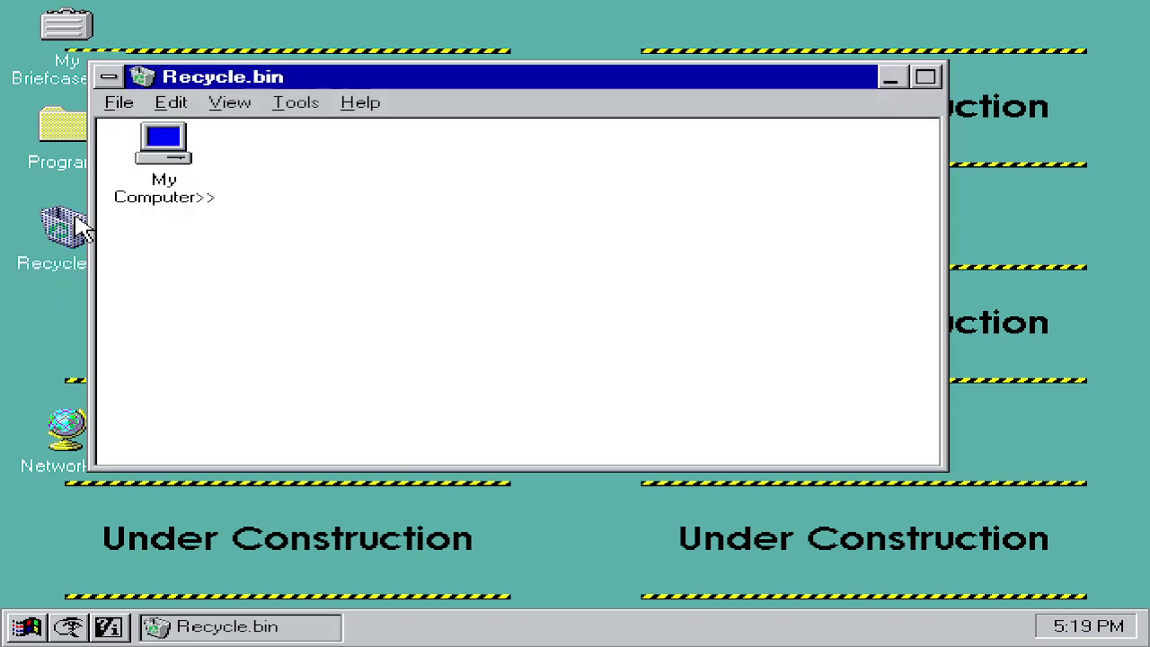
{"action": "left_click_drag", "start_coordinate": [162, 172], "coordinate": [42, 343]}
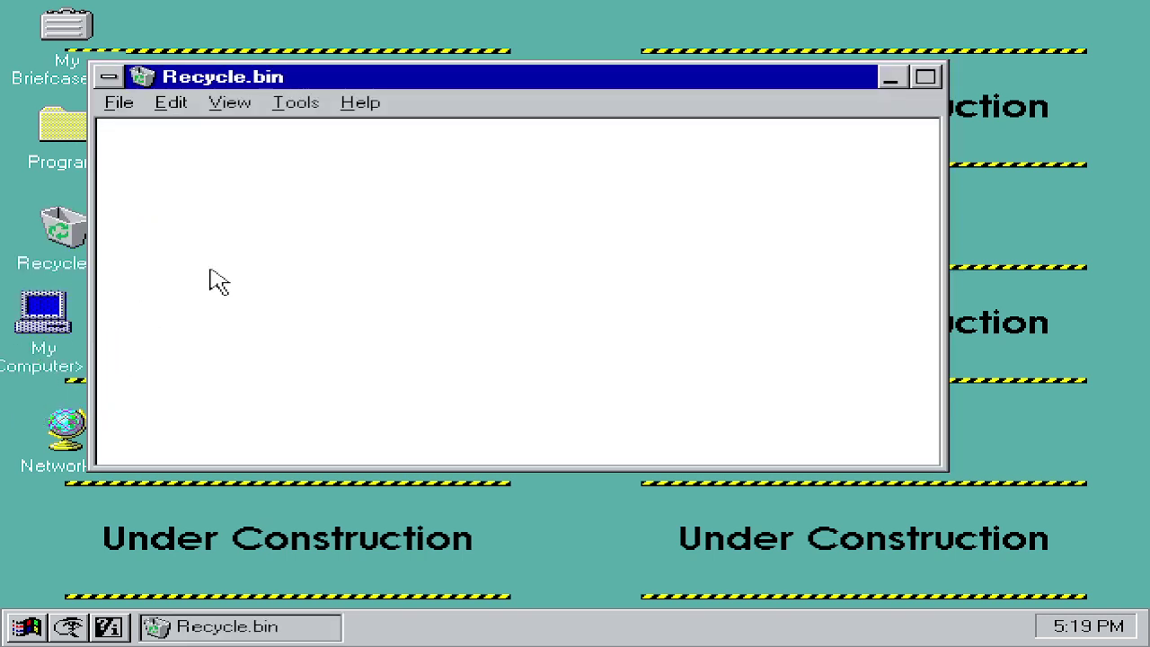
{"action": "left_click", "coordinate": [107, 78]}
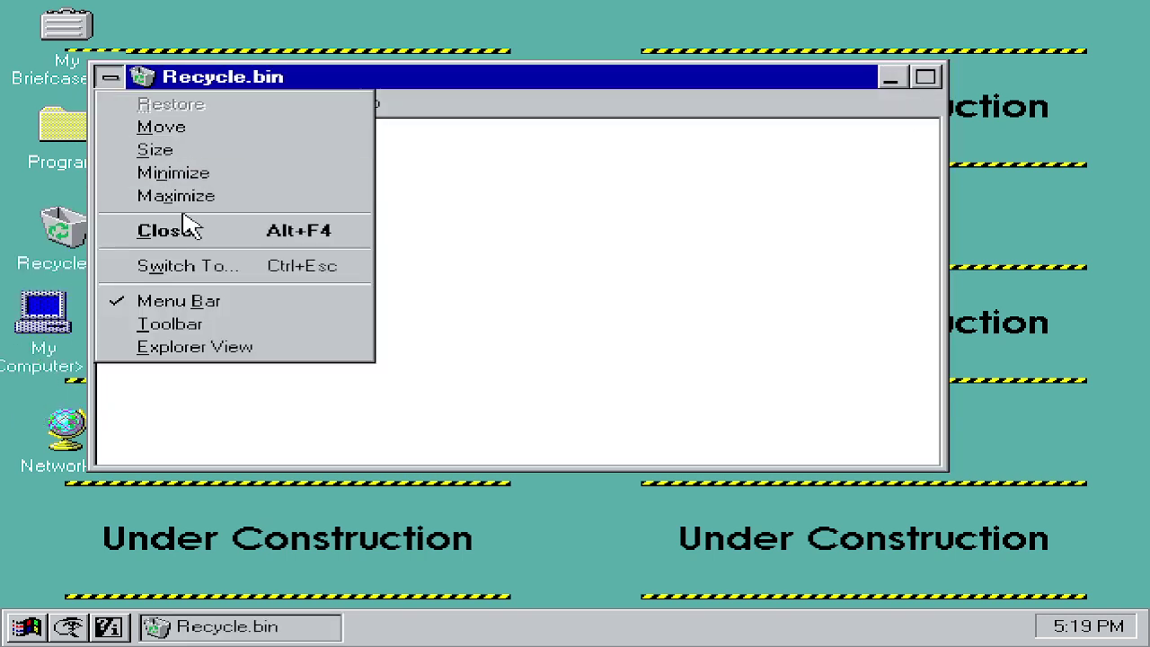
{"action": "left_click", "coordinate": [167, 232]}
{"action": "right_click", "coordinate": [318, 299]}
{"action": "mouse_move", "coordinate": [487, 343]}
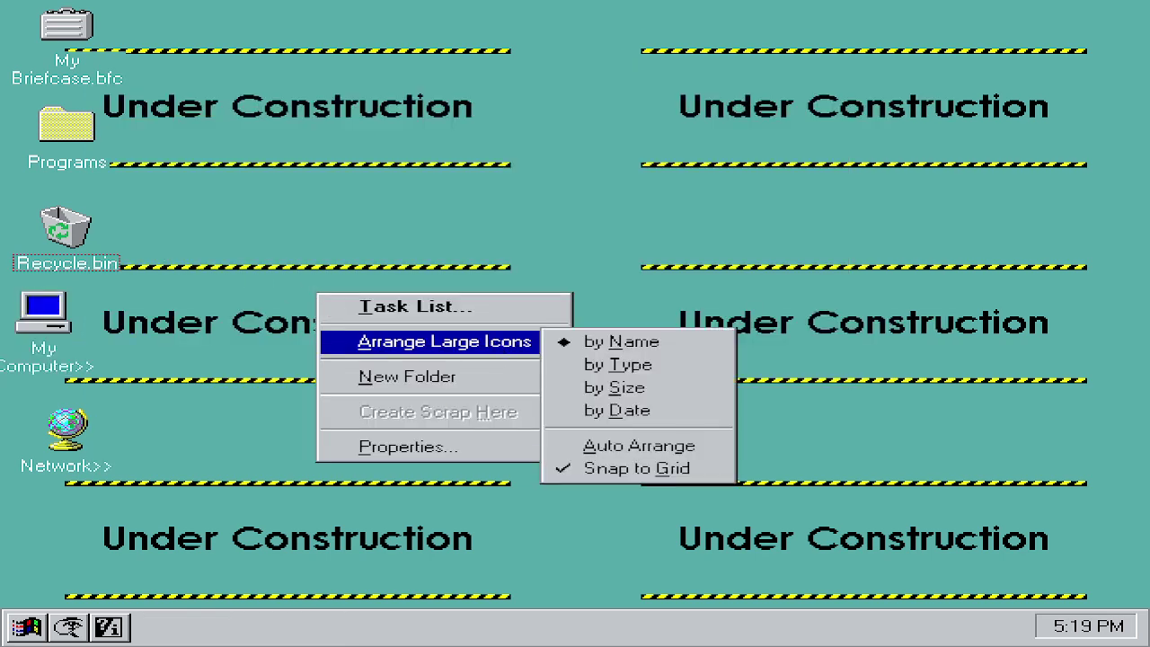
{"action": "left_click", "coordinate": [774, 468]}
{"action": "left_click_drag", "start_coordinate": [43, 316], "coordinate": [74, 320]}
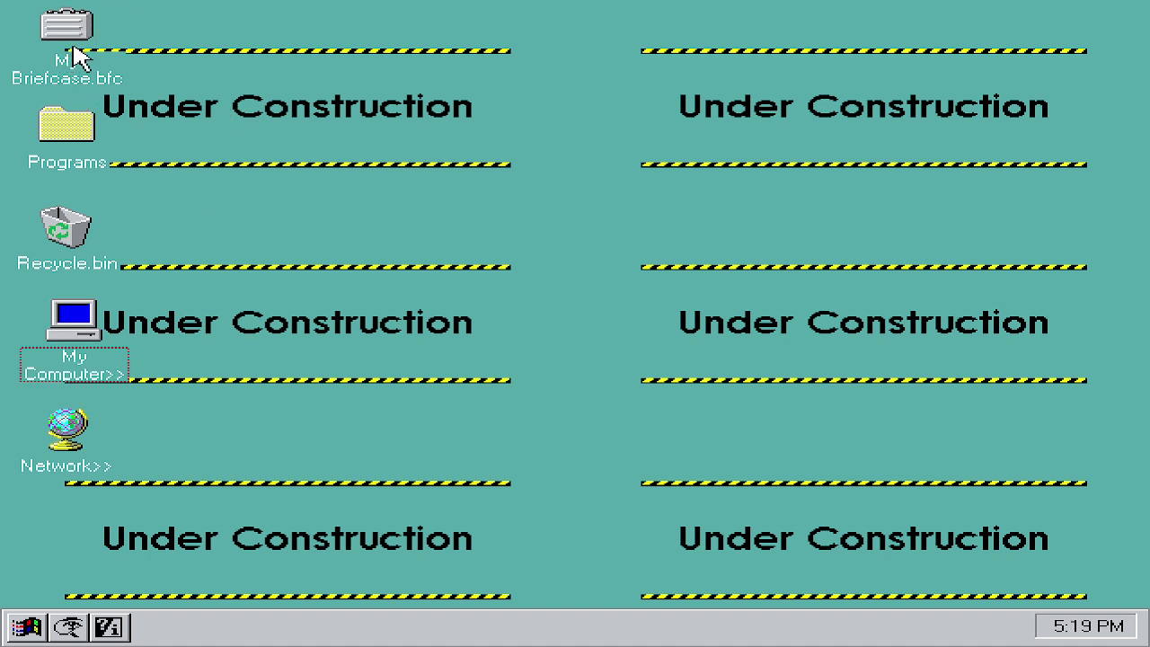
Step: Open and close the empty My Briefcase, then open the Programs folder
{"action": "double_click", "coordinate": [75, 52]}
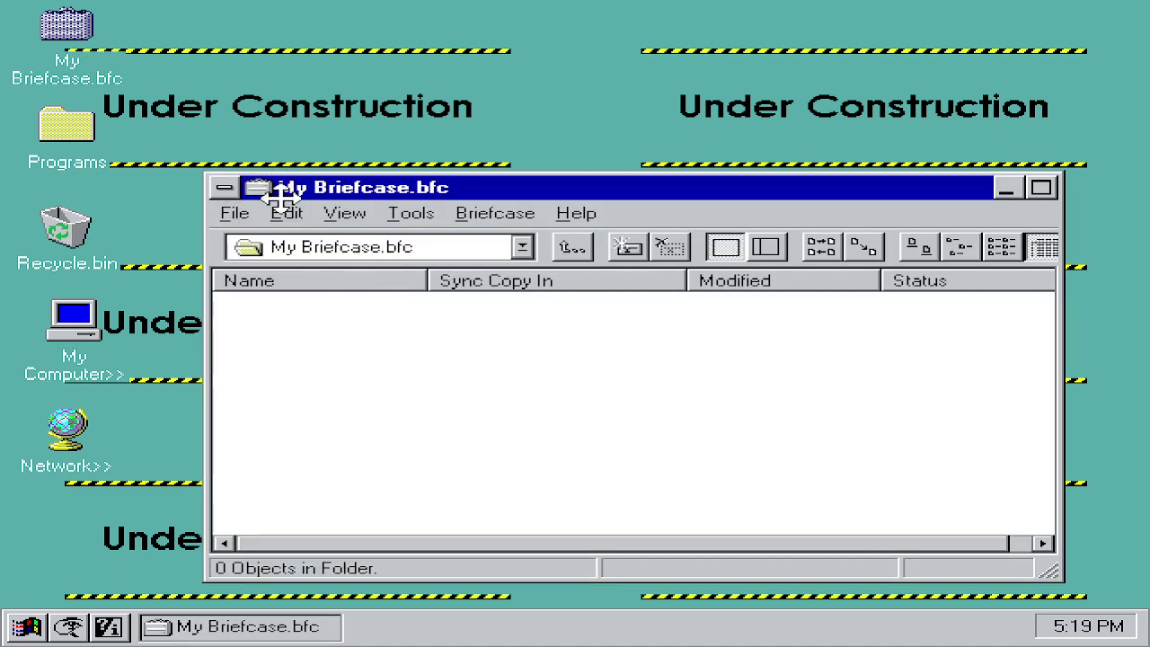
{"action": "left_click", "coordinate": [225, 188]}
{"action": "left_click", "coordinate": [274, 342]}
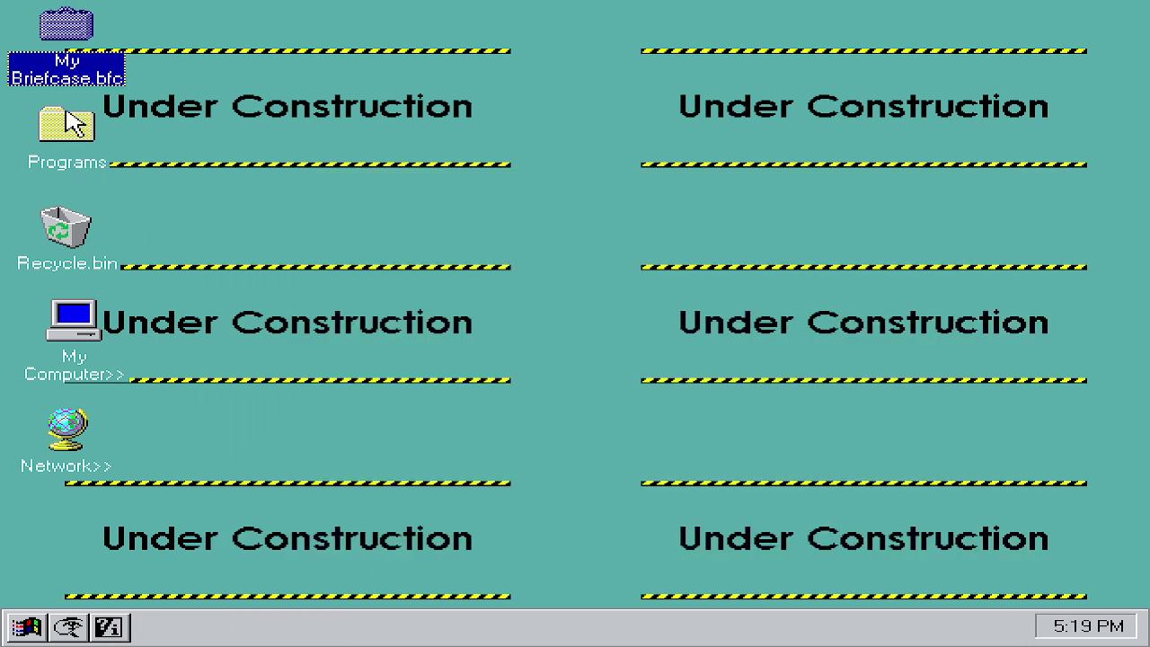
{"action": "double_click", "coordinate": [70, 124]}
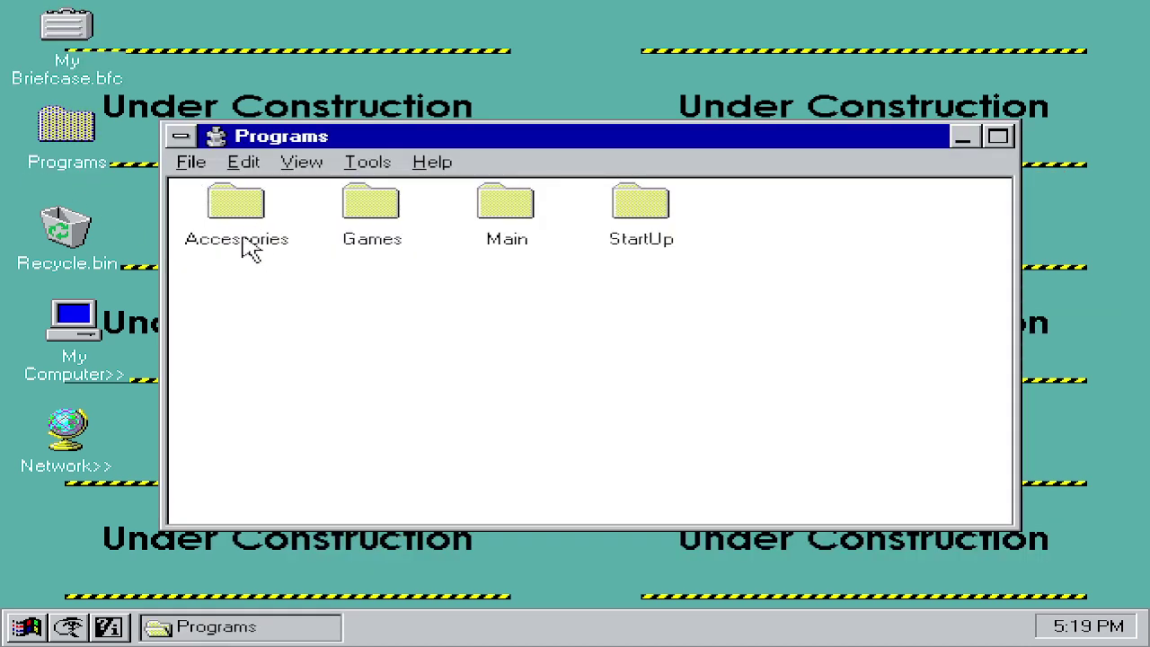
{"action": "left_click", "coordinate": [16, 633]}
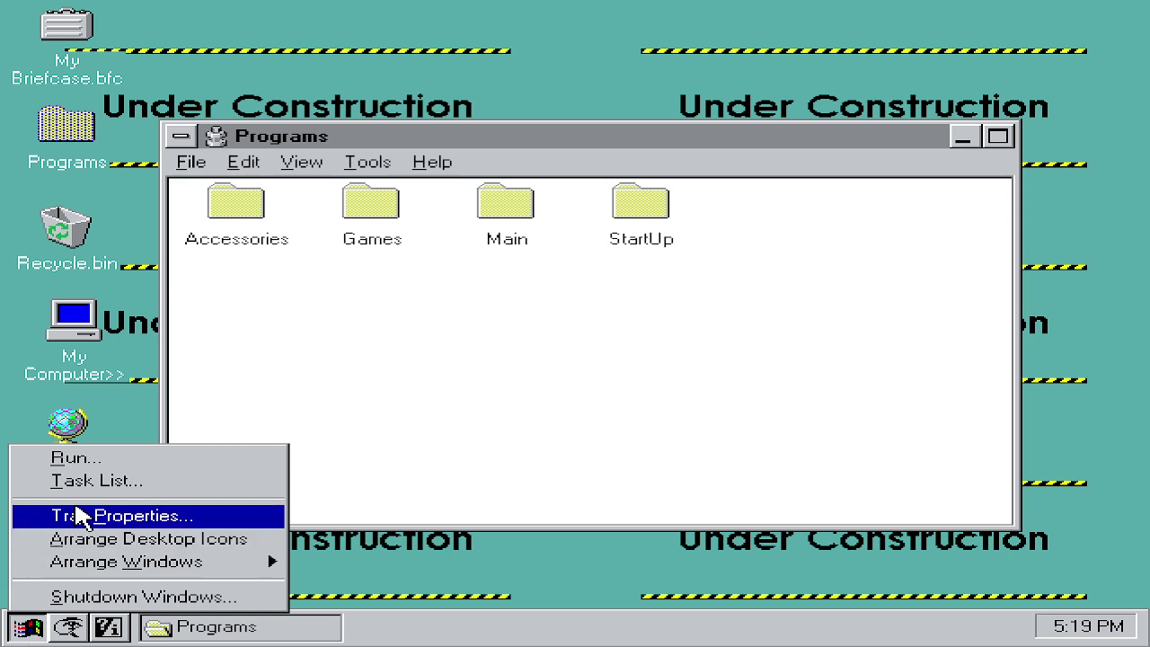
Step: Open the Task List and switch its view to Small Icons
{"action": "left_click", "coordinate": [214, 484]}
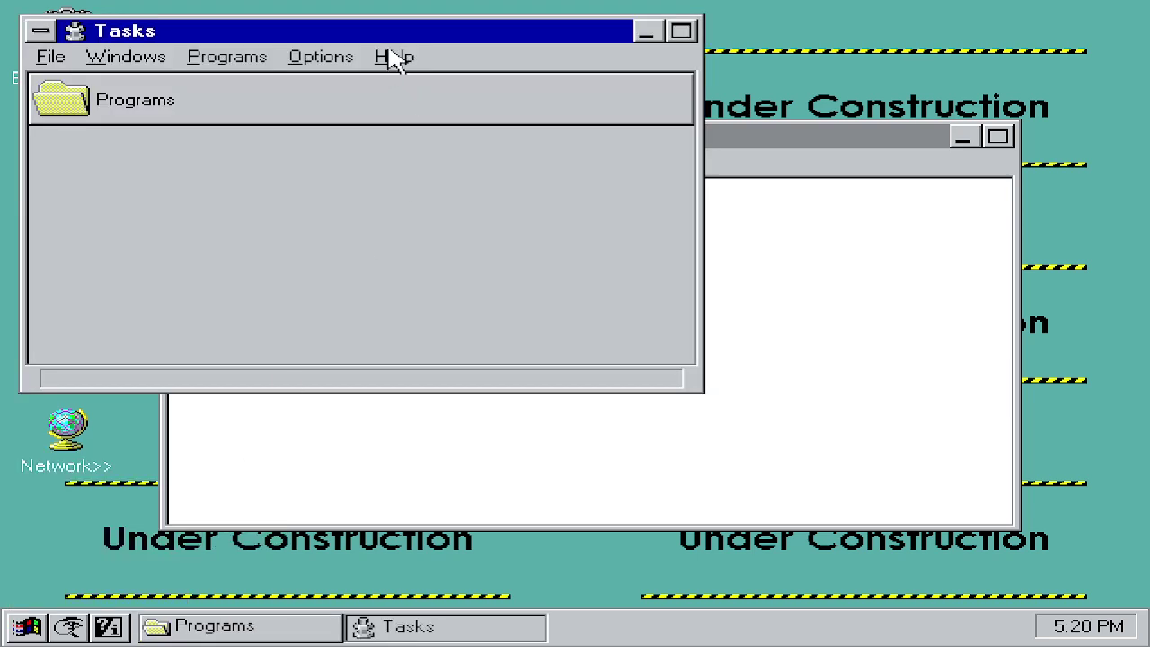
{"action": "left_click", "coordinate": [208, 56]}
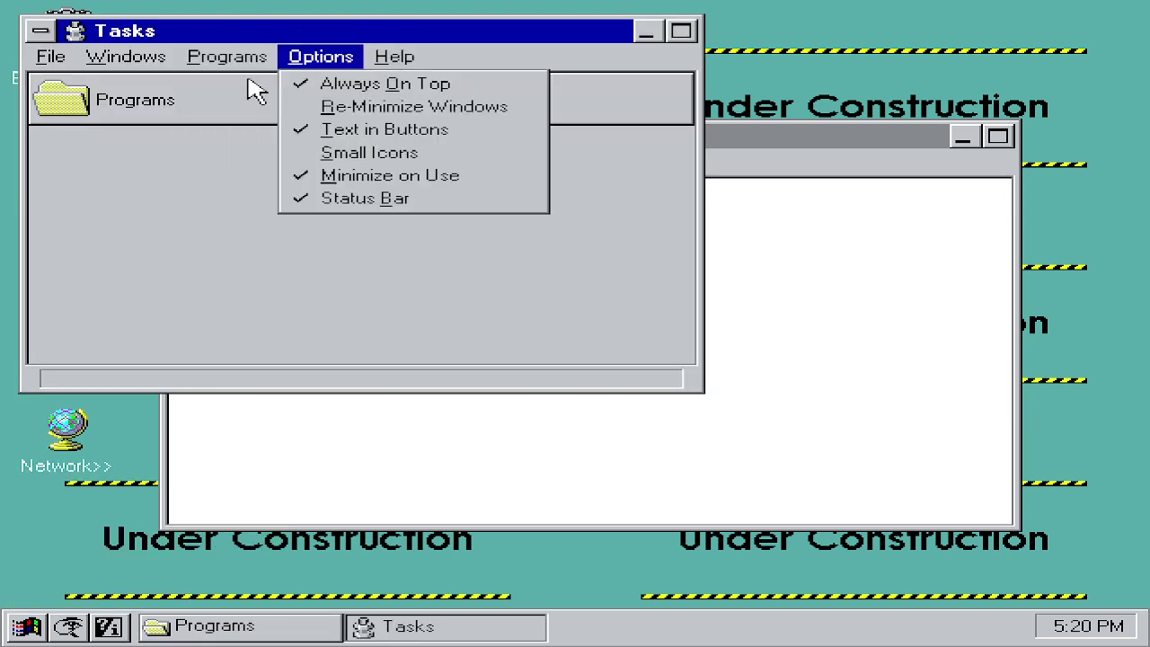
{"action": "mouse_move", "coordinate": [297, 72]}
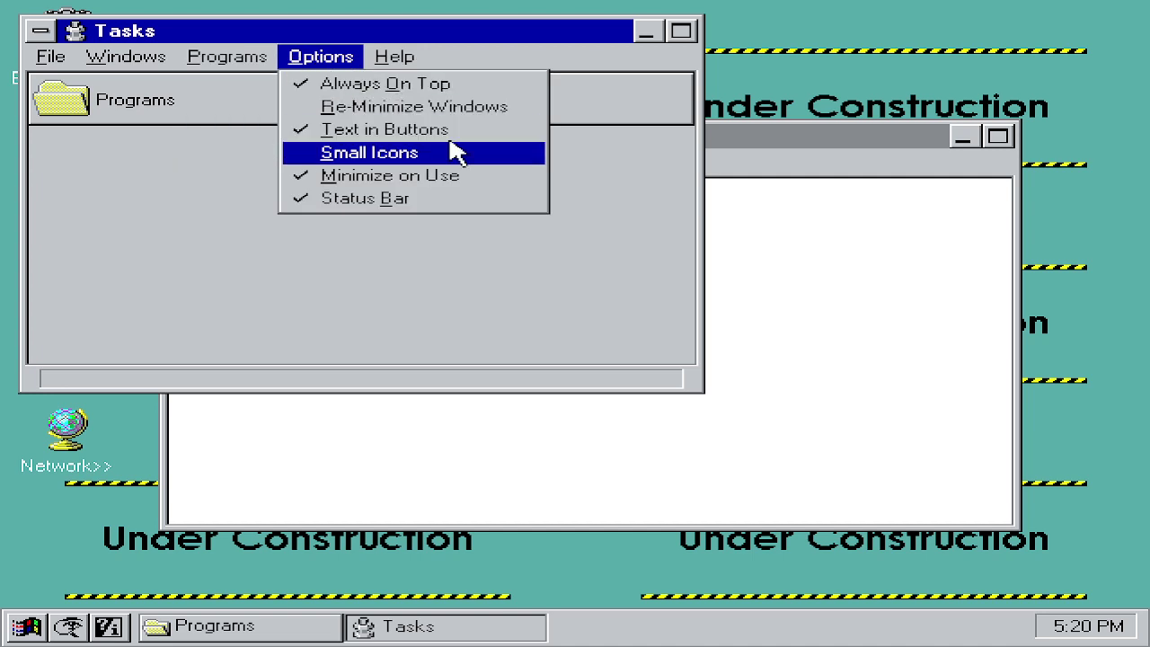
{"action": "left_click", "coordinate": [522, 153]}
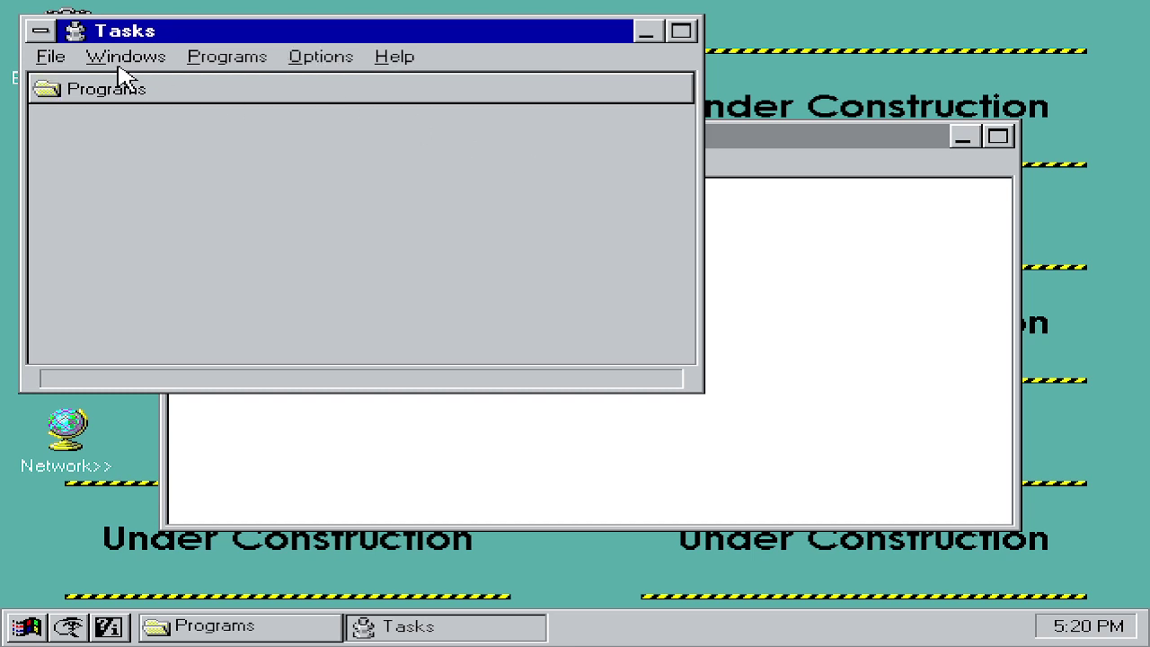
Step: Toggle the Tasks status bar off and back on, then close the Tasks window
{"action": "left_click", "coordinate": [363, 56]}
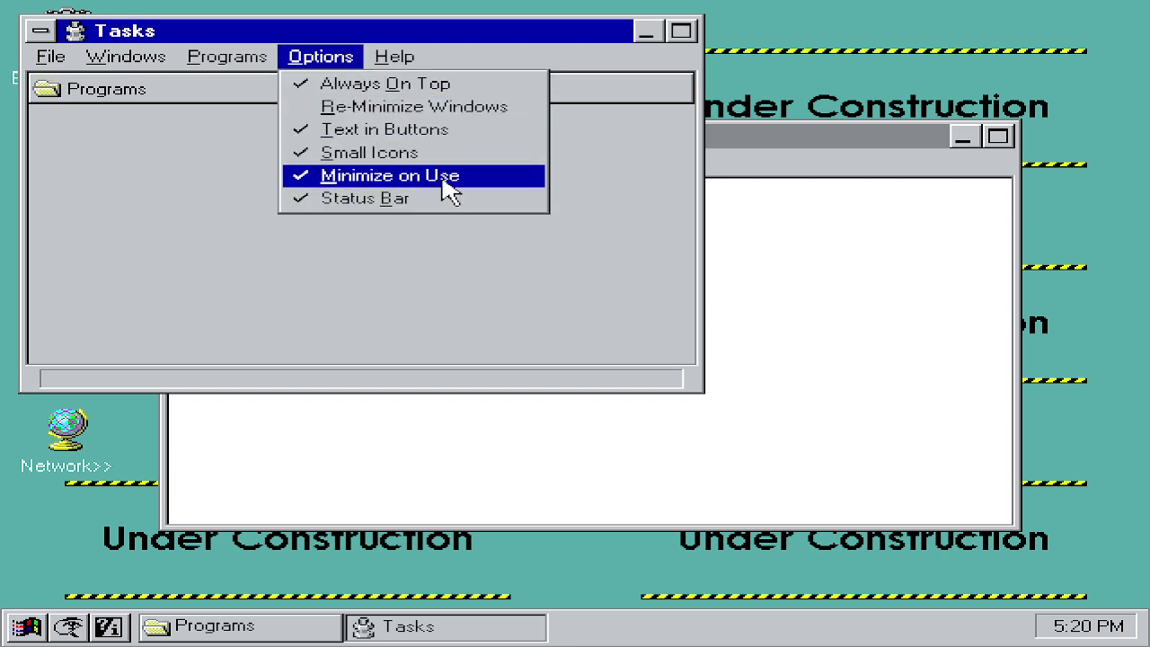
{"action": "left_click", "coordinate": [386, 198]}
{"action": "left_click", "coordinate": [339, 57]}
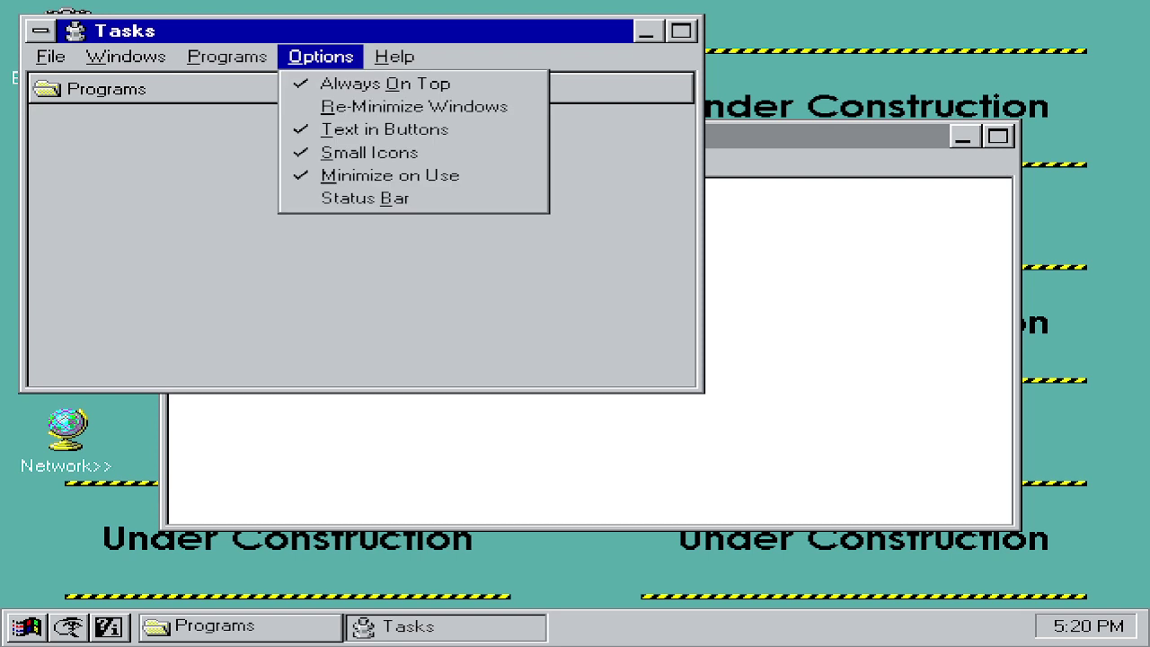
{"action": "left_click", "coordinate": [357, 202]}
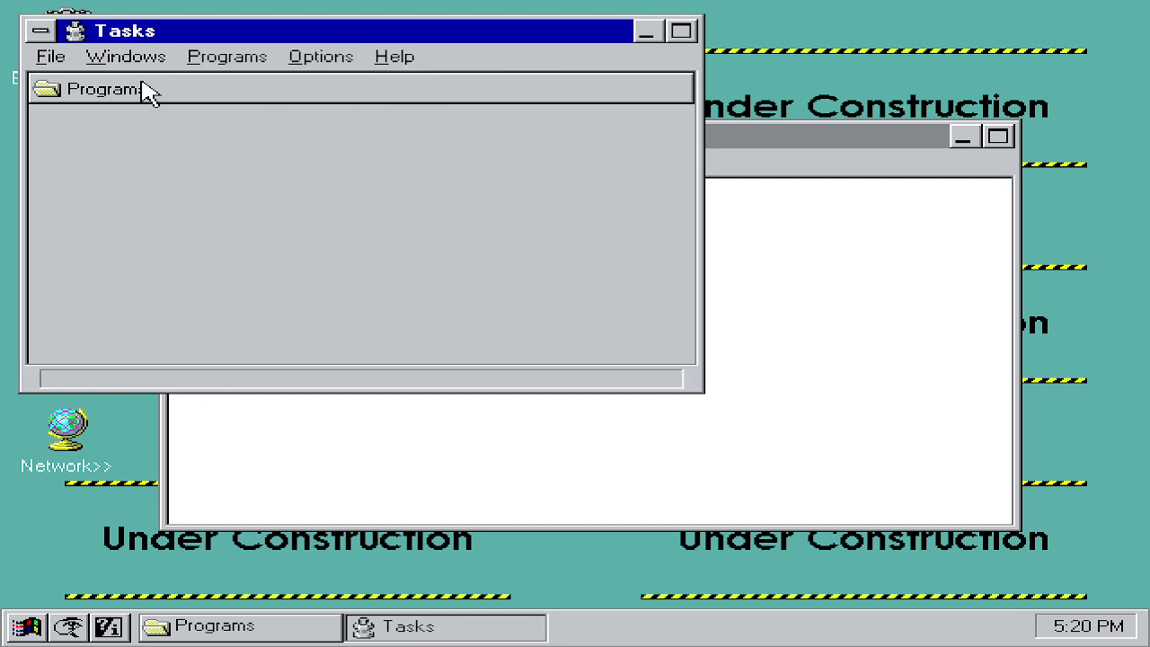
{"action": "left_click", "coordinate": [387, 59]}
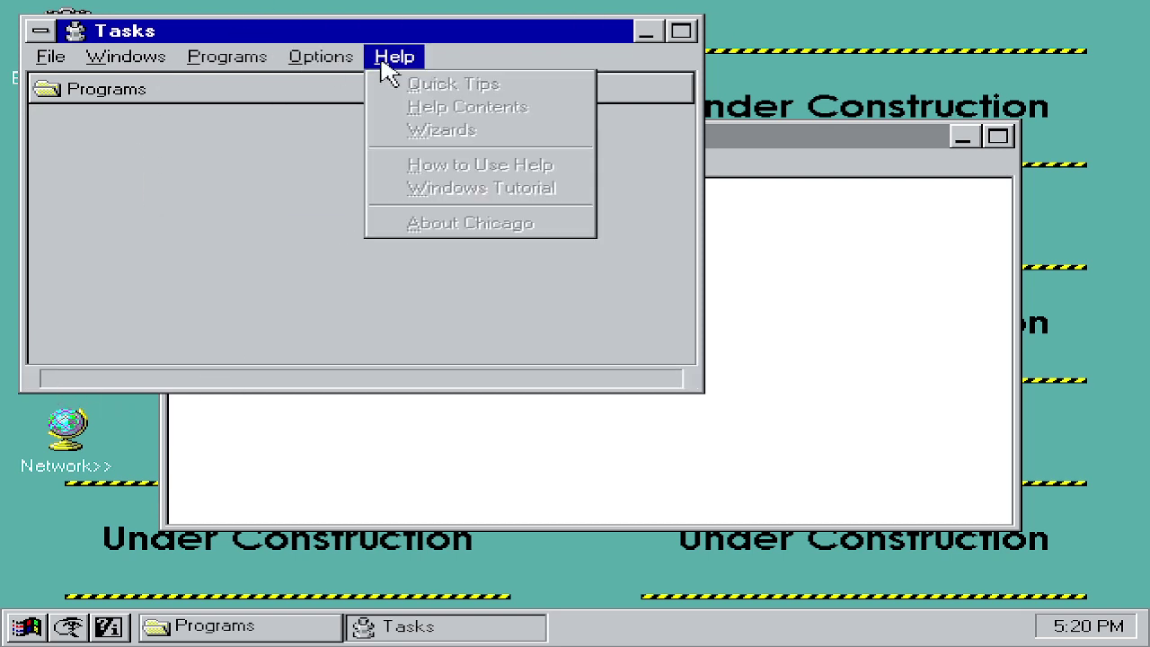
{"action": "left_click", "coordinate": [224, 189]}
{"action": "left_click", "coordinate": [41, 33]}
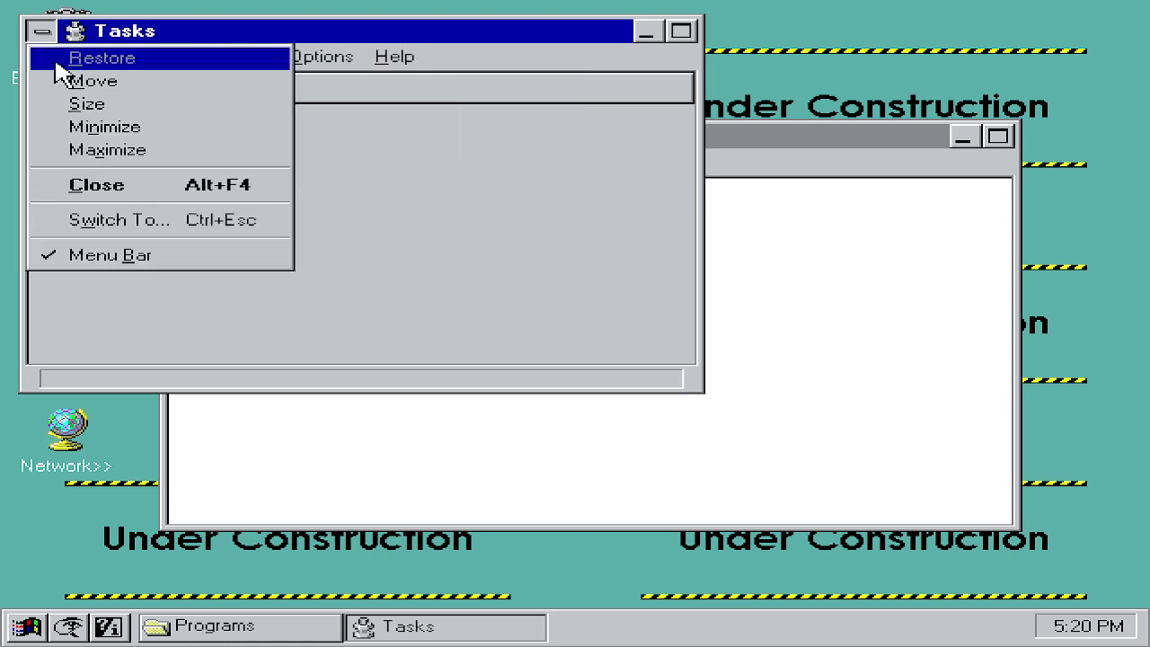
{"action": "left_click", "coordinate": [96, 186]}
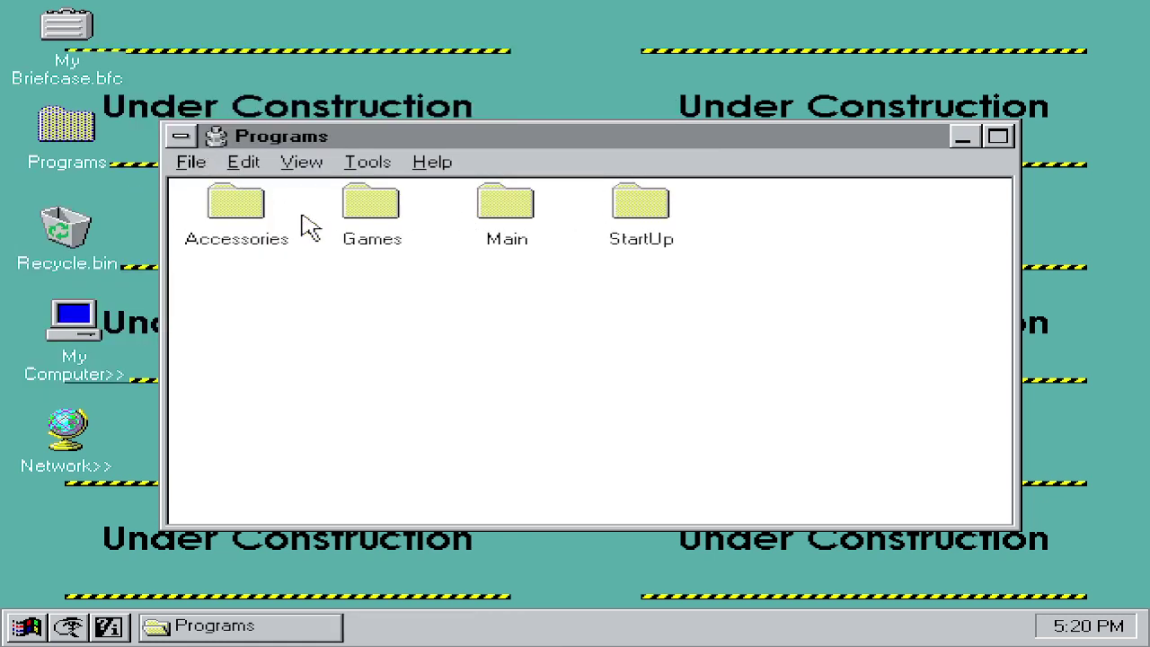
Step: Delete the Dr. Watson shortcut from the StartUp folder and close StartUp
{"action": "double_click", "coordinate": [616, 218]}
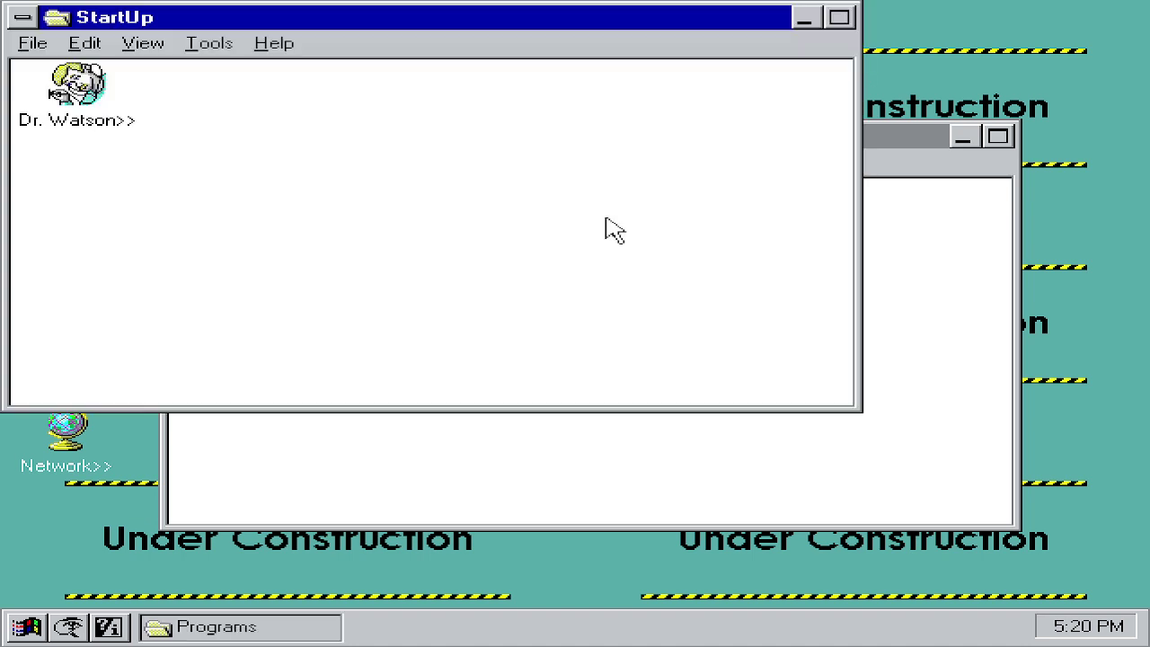
{"action": "right_click", "coordinate": [70, 84]}
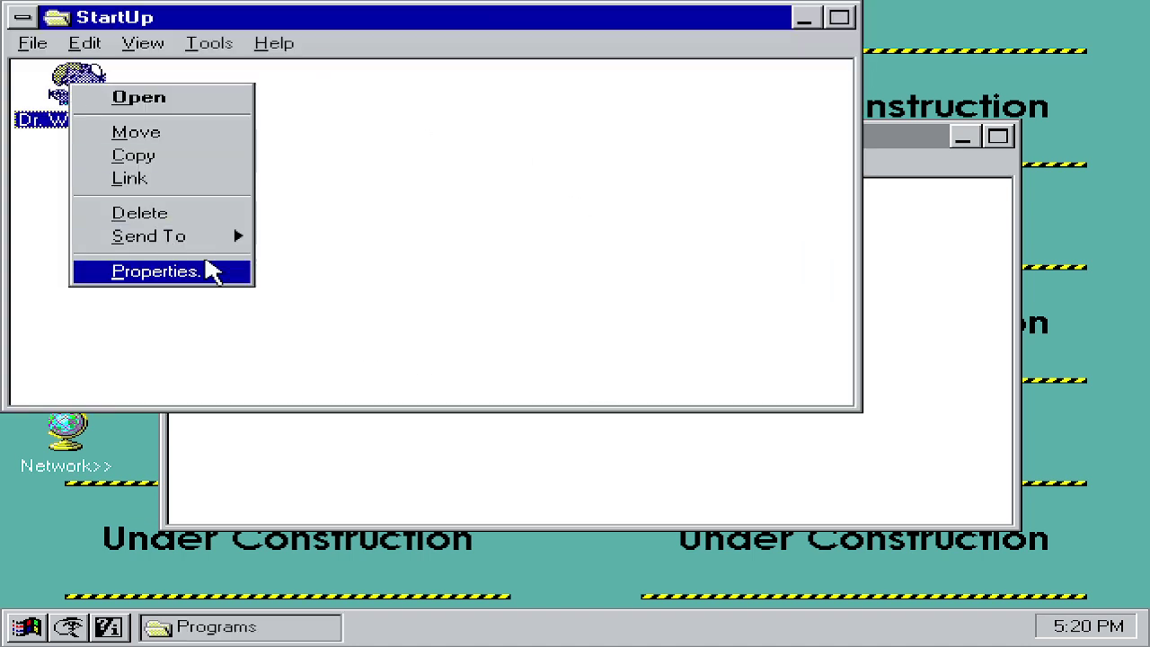
{"action": "left_click", "coordinate": [135, 212]}
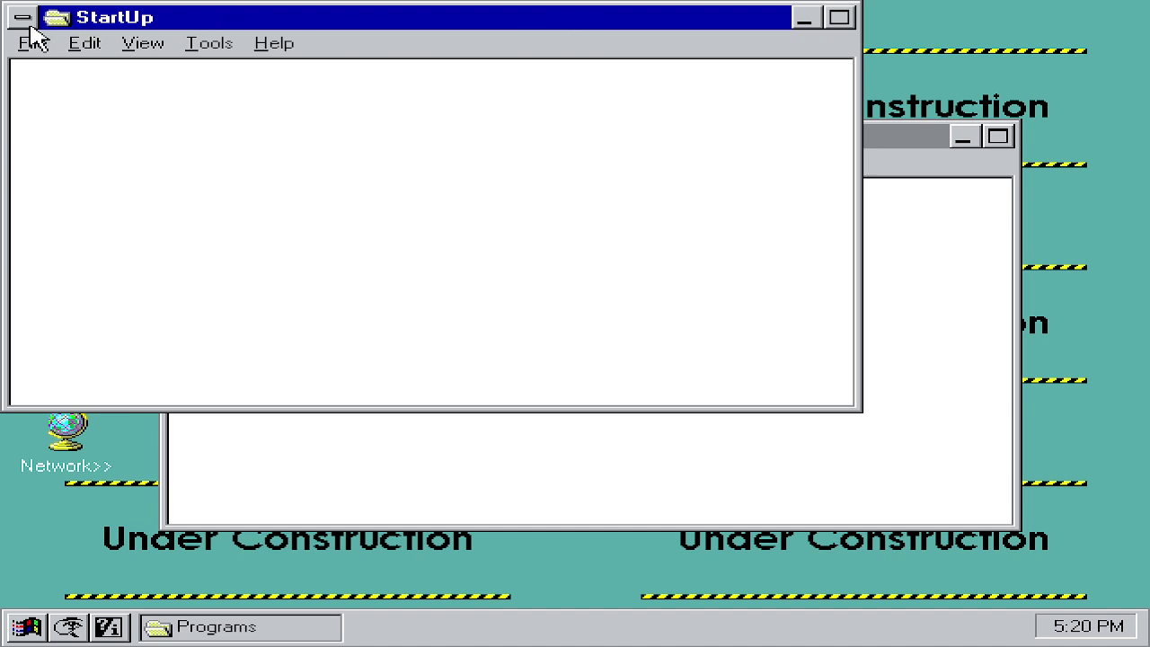
{"action": "left_click", "coordinate": [20, 17]}
{"action": "left_click", "coordinate": [102, 178]}
Step: Open the Main group and launch the MS-DOS Prompt at C:\CHICAGO>
{"action": "double_click", "coordinate": [506, 212]}
{"action": "double_click", "coordinate": [665, 142]}
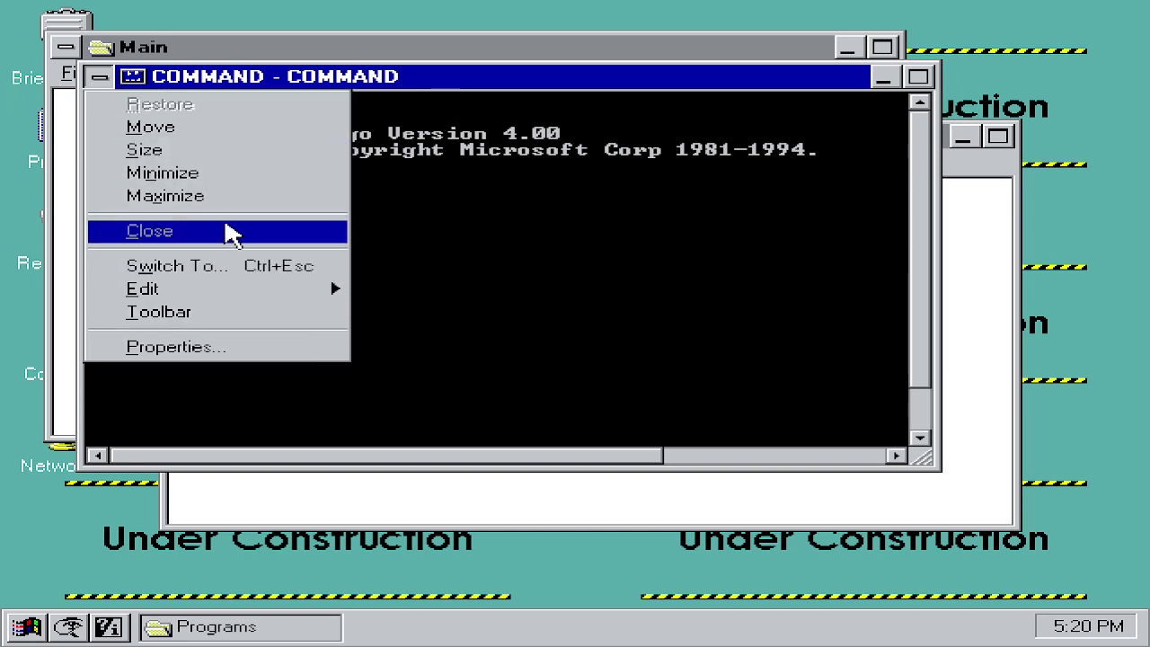
{"action": "left_click", "coordinate": [583, 223]}
Step: Close the MS-DOS command prompt by running exit
{"action": "left_click", "coordinate": [98, 77]}
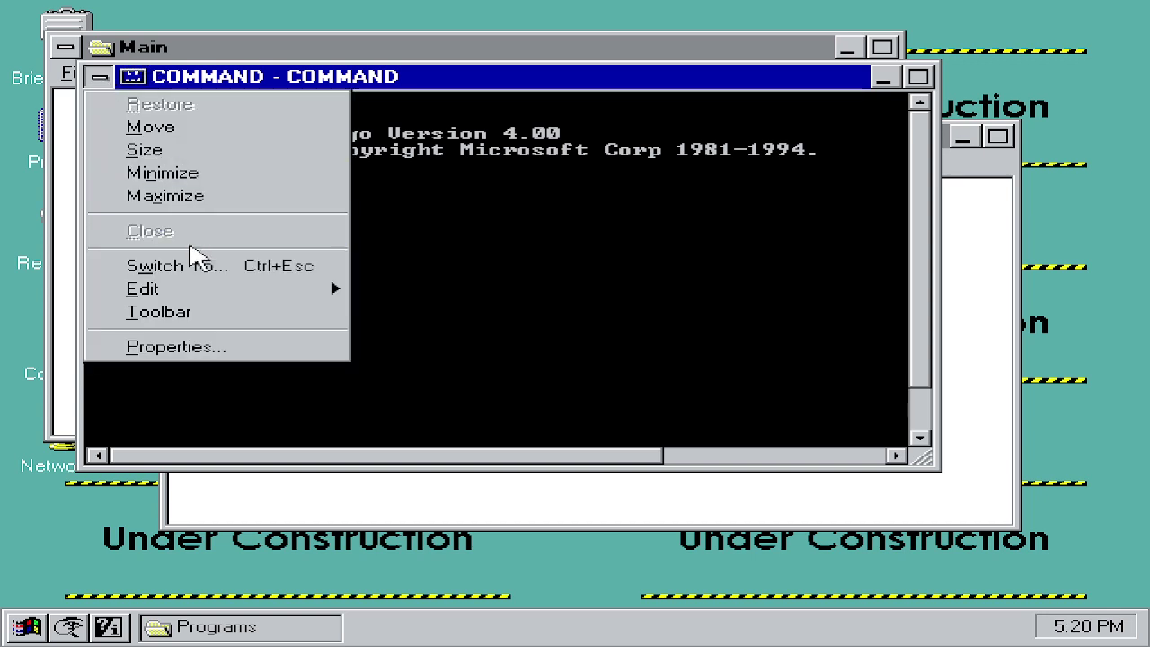
{"action": "left_click", "coordinate": [558, 227]}
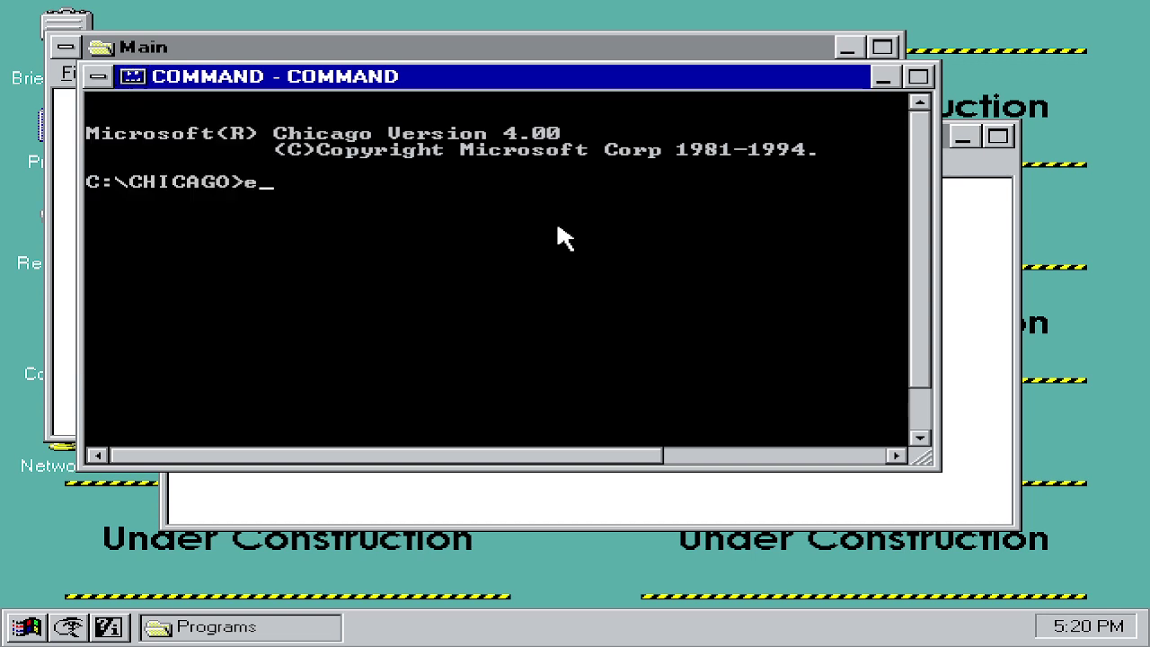
{"action": "type", "text": "exit"}
{"action": "key", "text": "Return"}
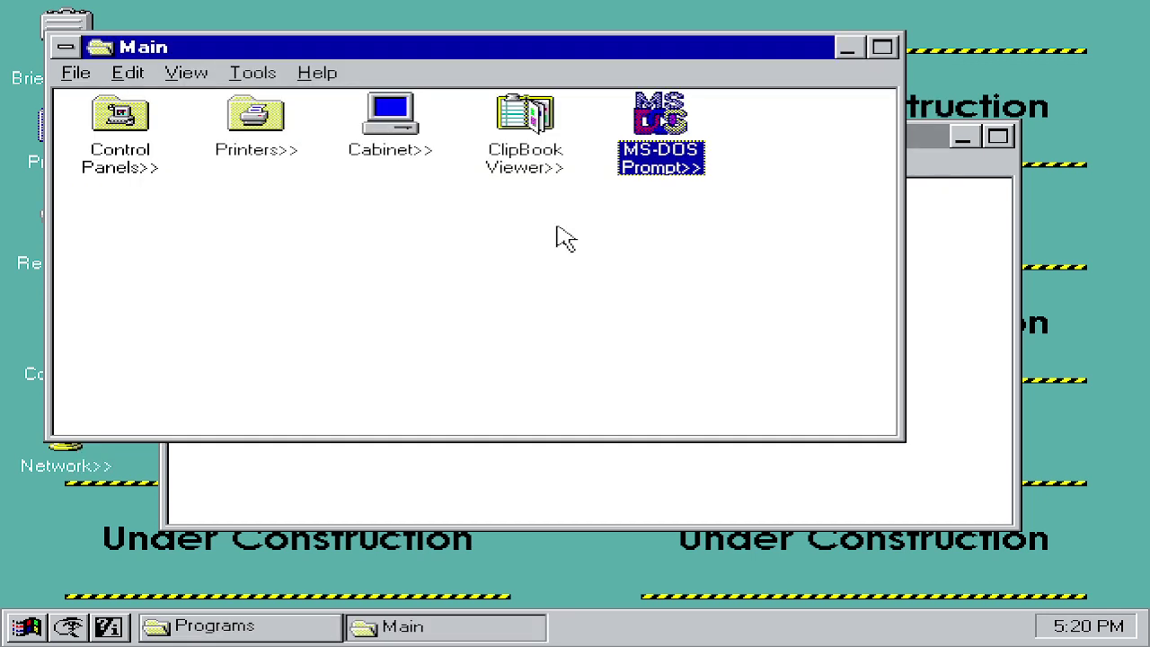
Step: Open ClipBook Viewer, dismiss its connection error, view the empty Clipboard, and close it
{"action": "double_click", "coordinate": [557, 153]}
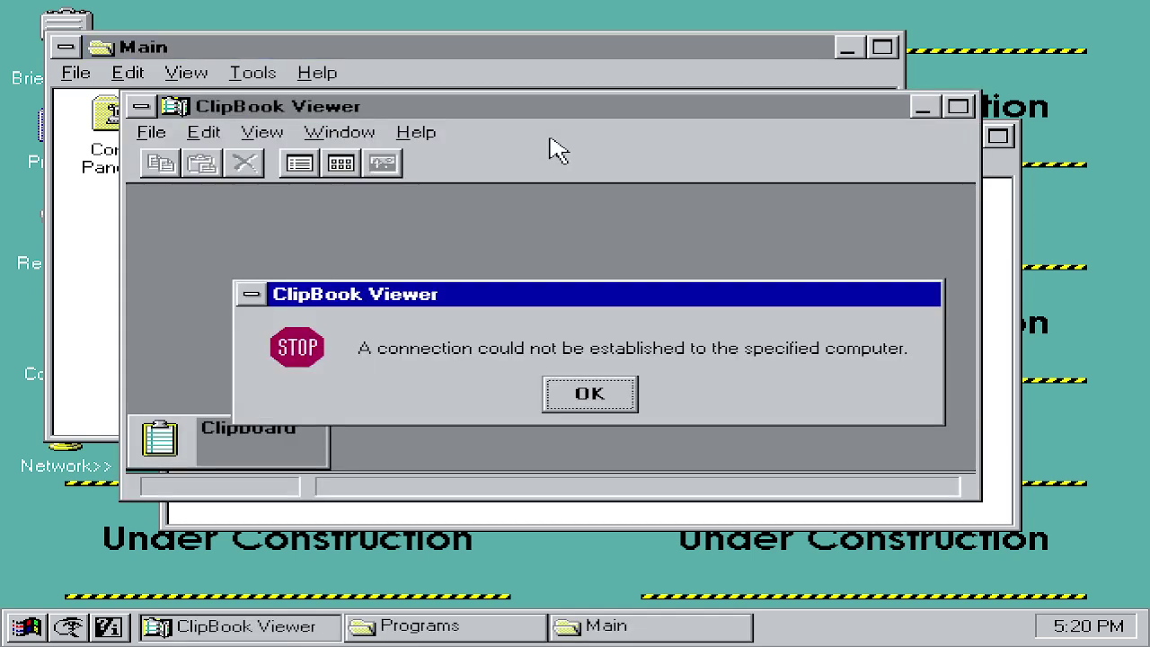
{"action": "left_click", "coordinate": [590, 394]}
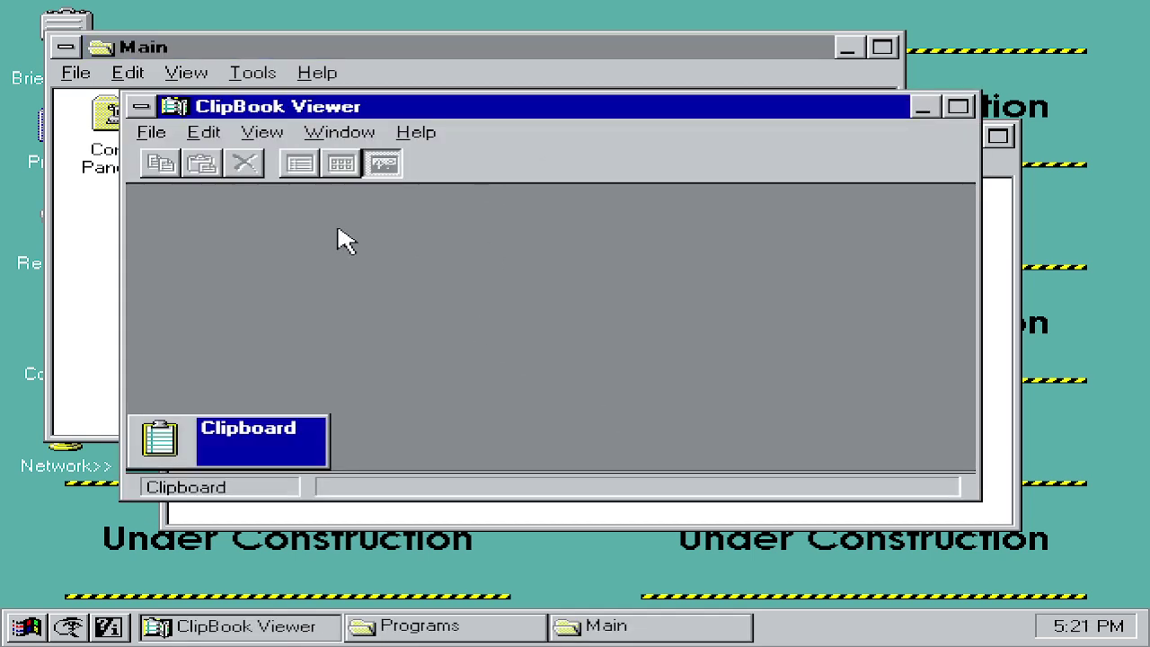
{"action": "double_click", "coordinate": [232, 443]}
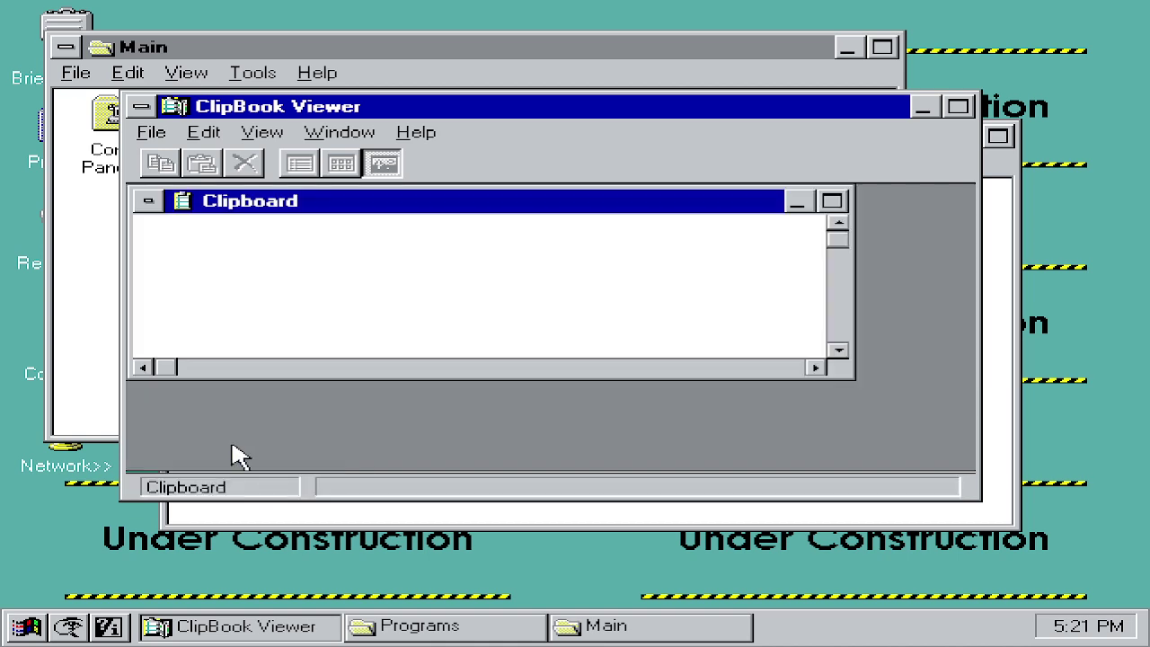
{"action": "left_click", "coordinate": [130, 124]}
{"action": "left_click", "coordinate": [144, 125]}
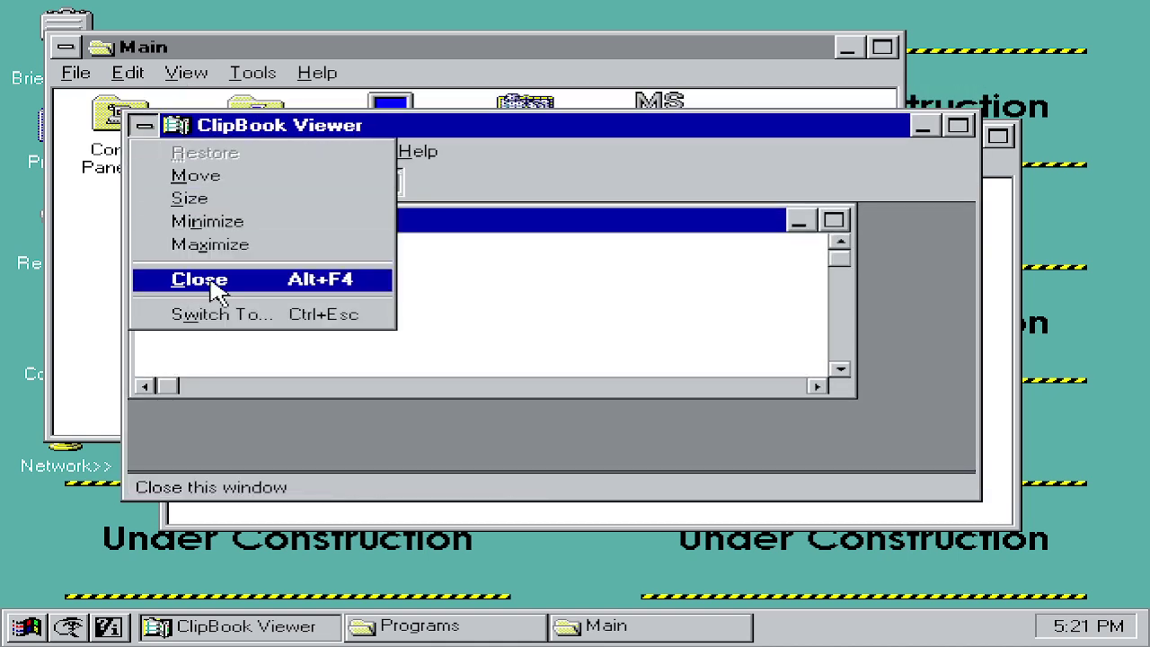
{"action": "left_click", "coordinate": [216, 280]}
{"action": "left_click", "coordinate": [422, 124]}
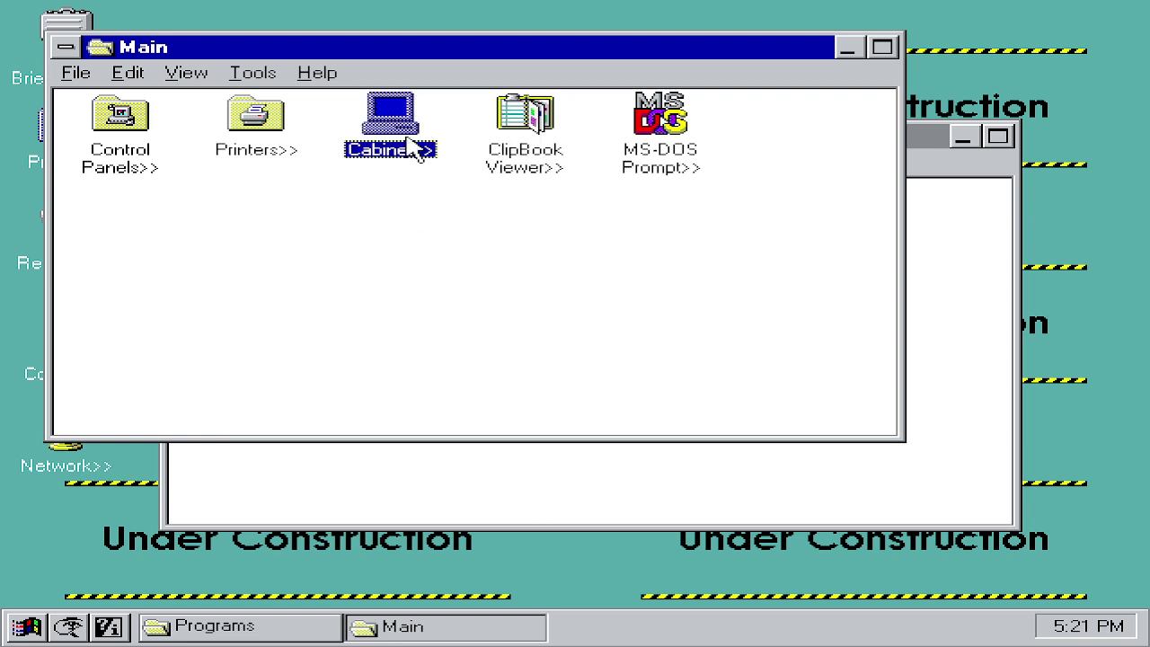
Step: From Main, open Control Panels and the Desktop properties showing tiled WORK.BMP wallpaper
{"action": "left_click", "coordinate": [526, 519]}
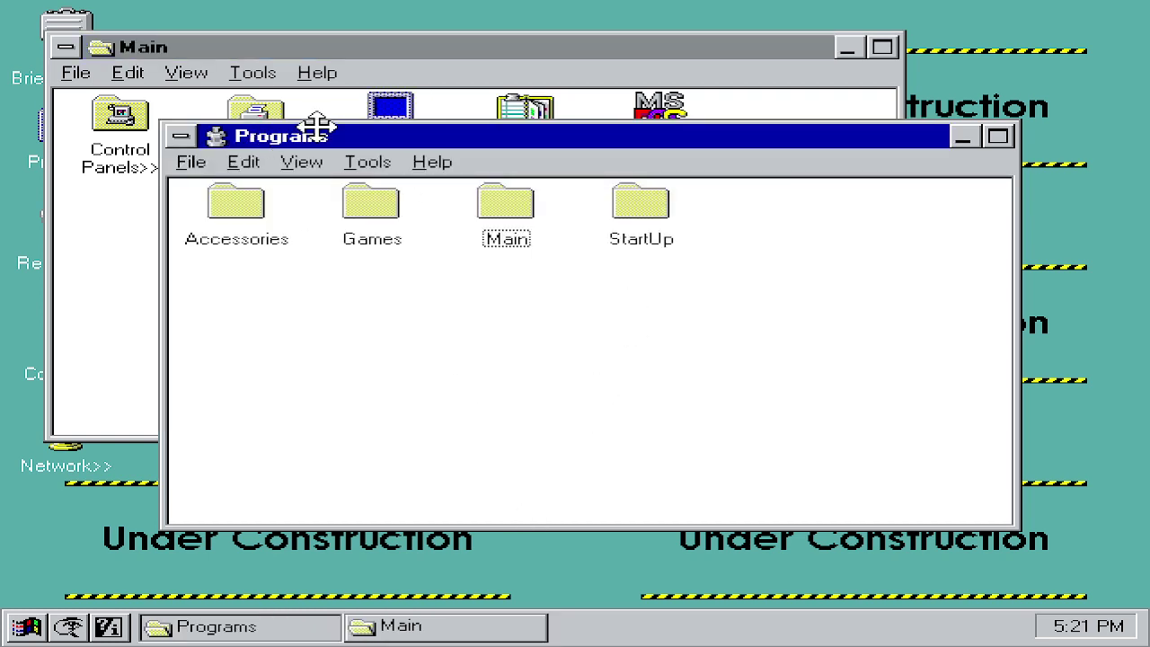
{"action": "left_click", "coordinate": [400, 112]}
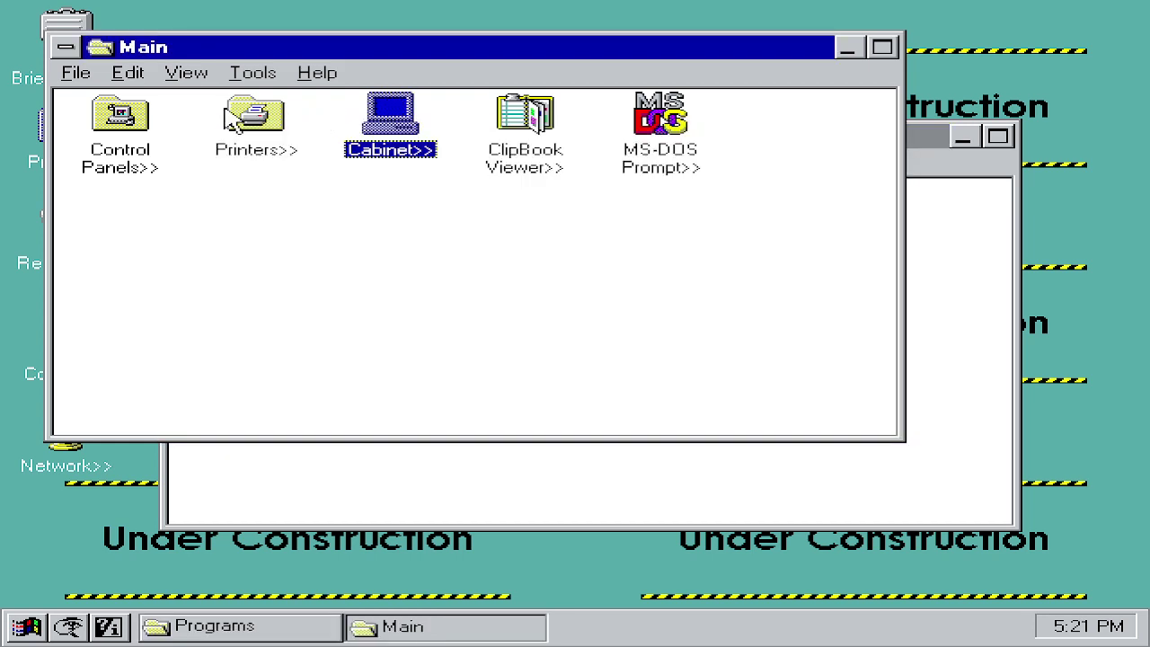
{"action": "double_click", "coordinate": [109, 125]}
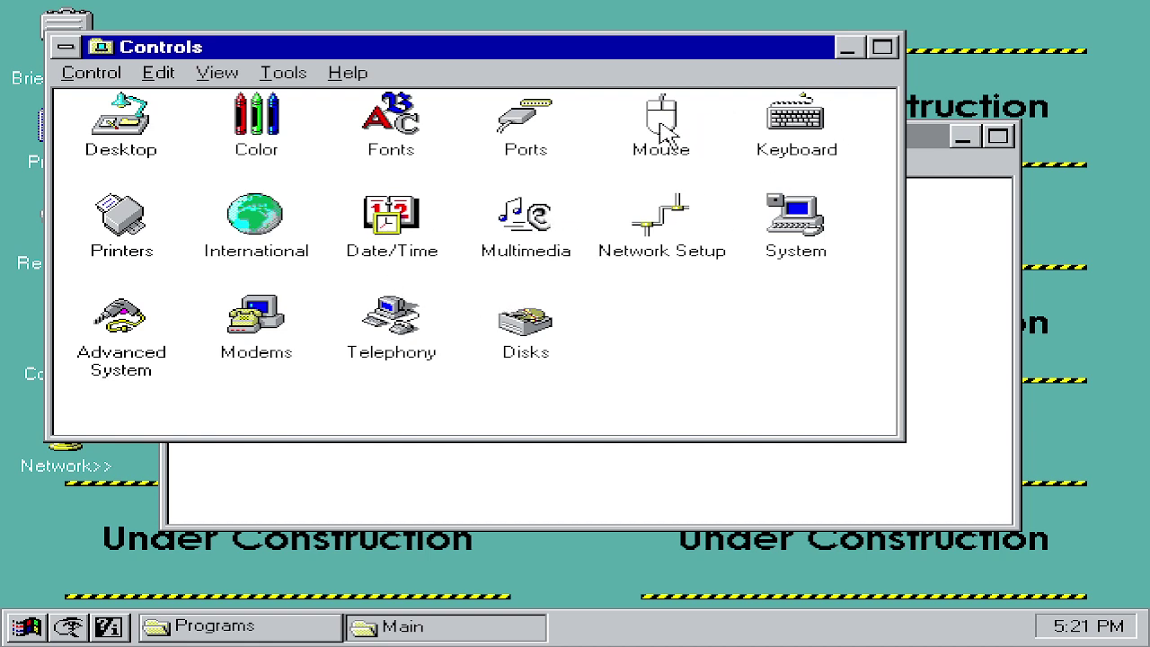
{"action": "double_click", "coordinate": [115, 128]}
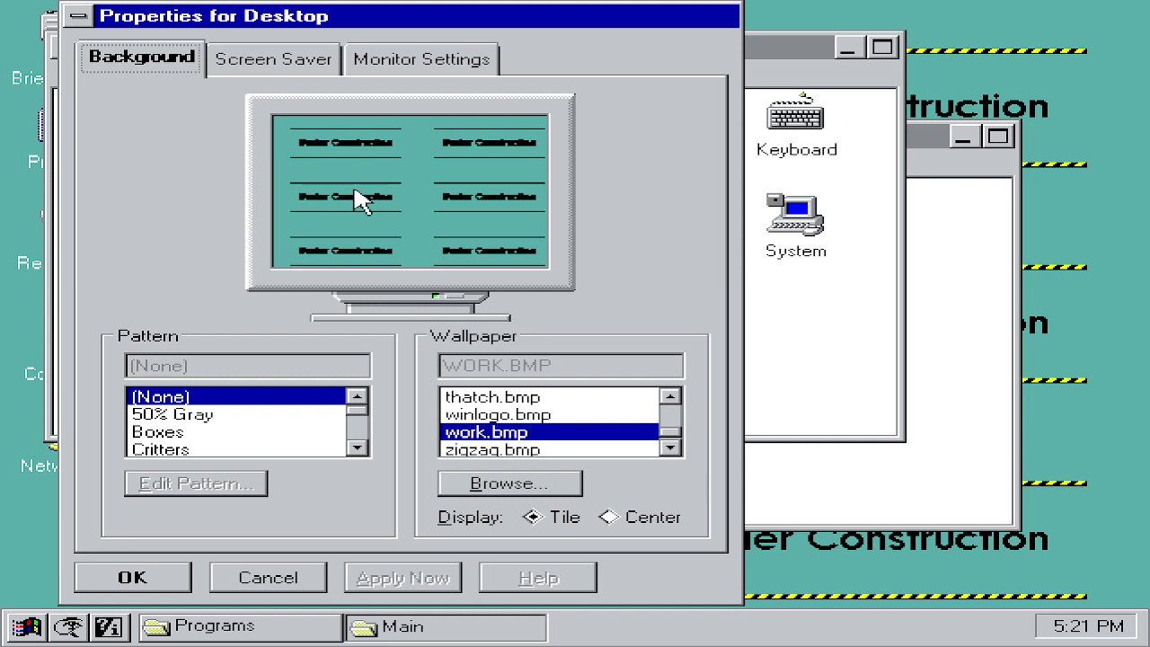
Step: Apply winlogo, thatch, zigzag and rivets wallpapers in turn, also previewing squares.bmp
{"action": "left_click", "coordinate": [462, 415]}
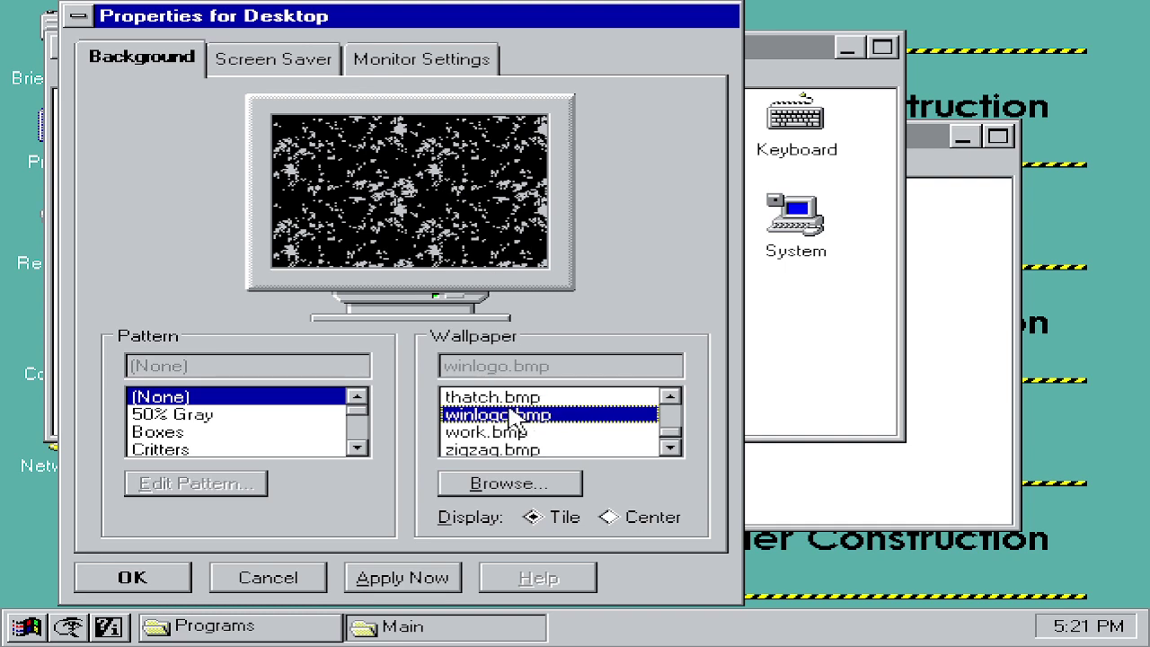
{"action": "left_click", "coordinate": [386, 578]}
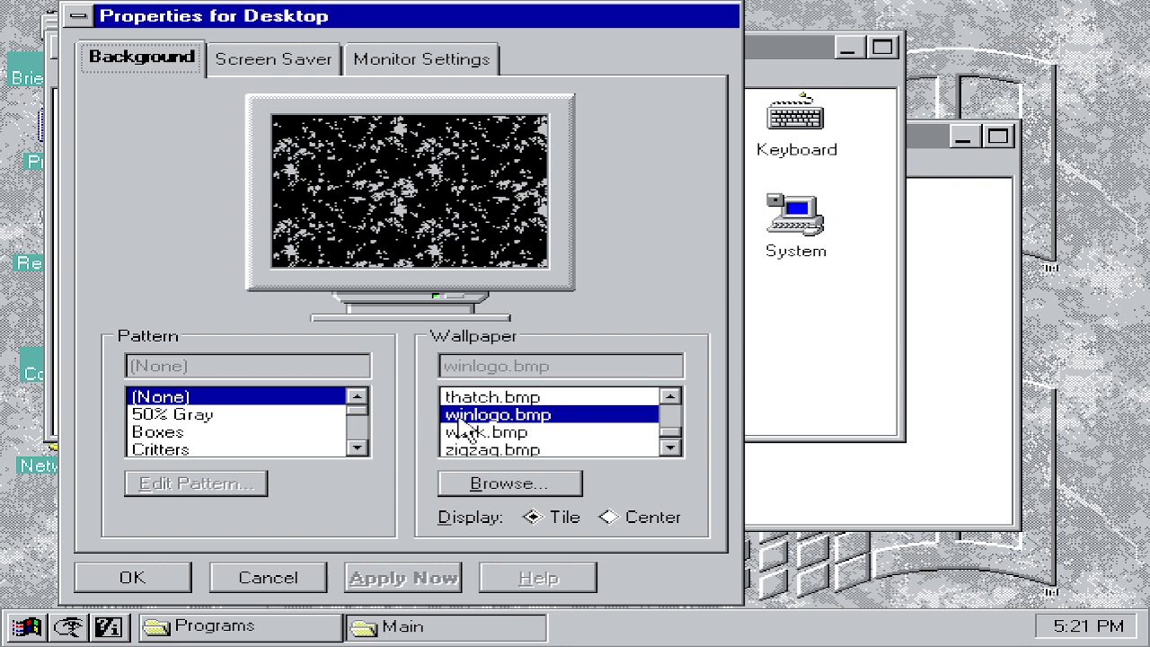
{"action": "left_click", "coordinate": [485, 396]}
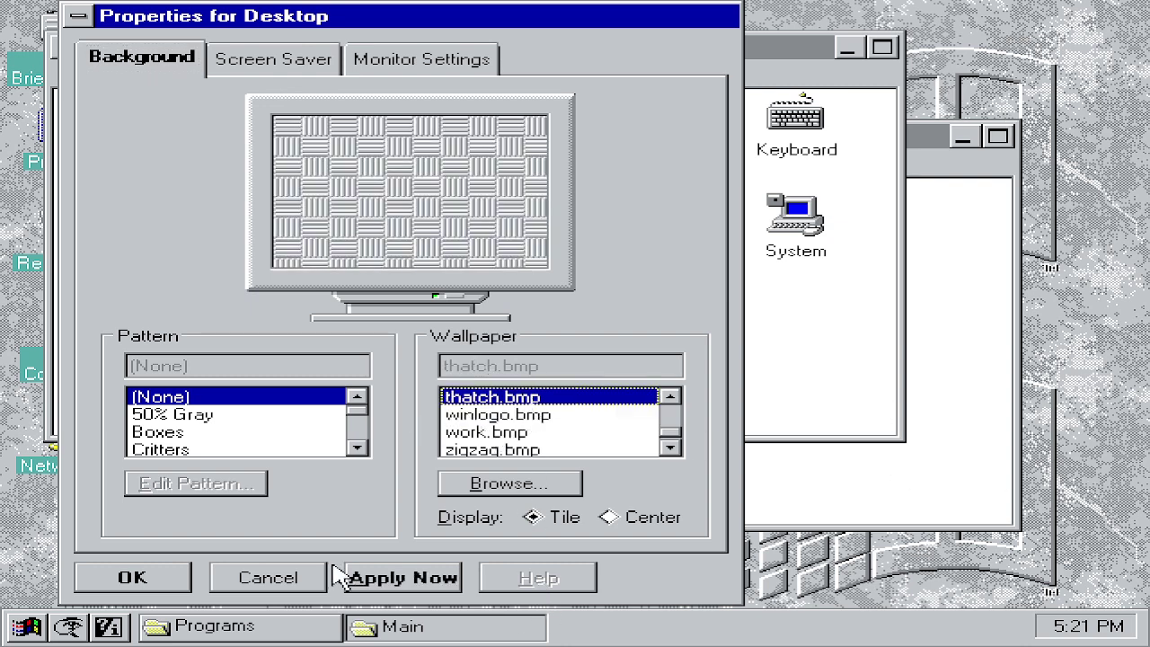
{"action": "left_click", "coordinate": [440, 575]}
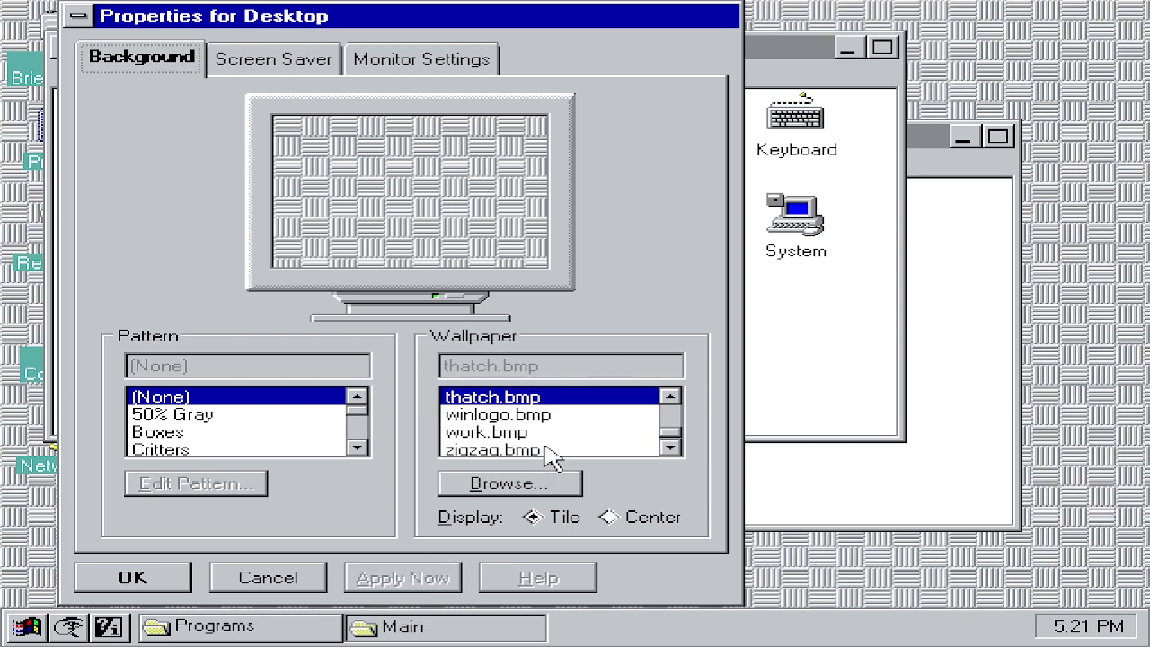
{"action": "left_click", "coordinate": [671, 447]}
{"action": "left_click", "coordinate": [584, 432]}
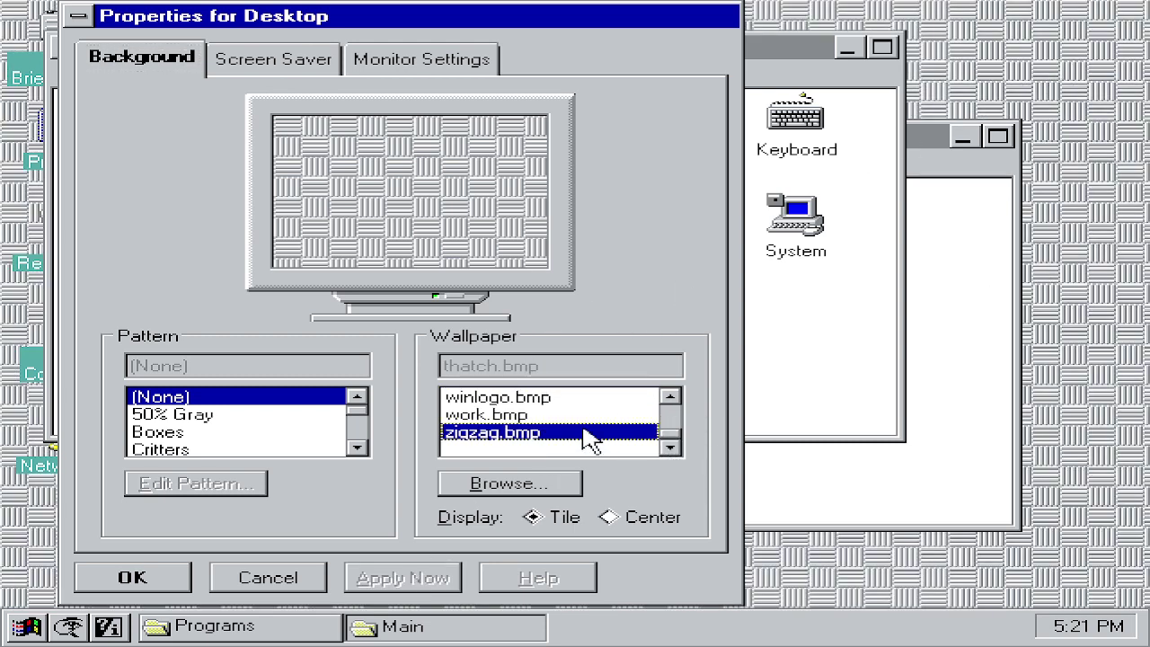
{"action": "left_click", "coordinate": [368, 579]}
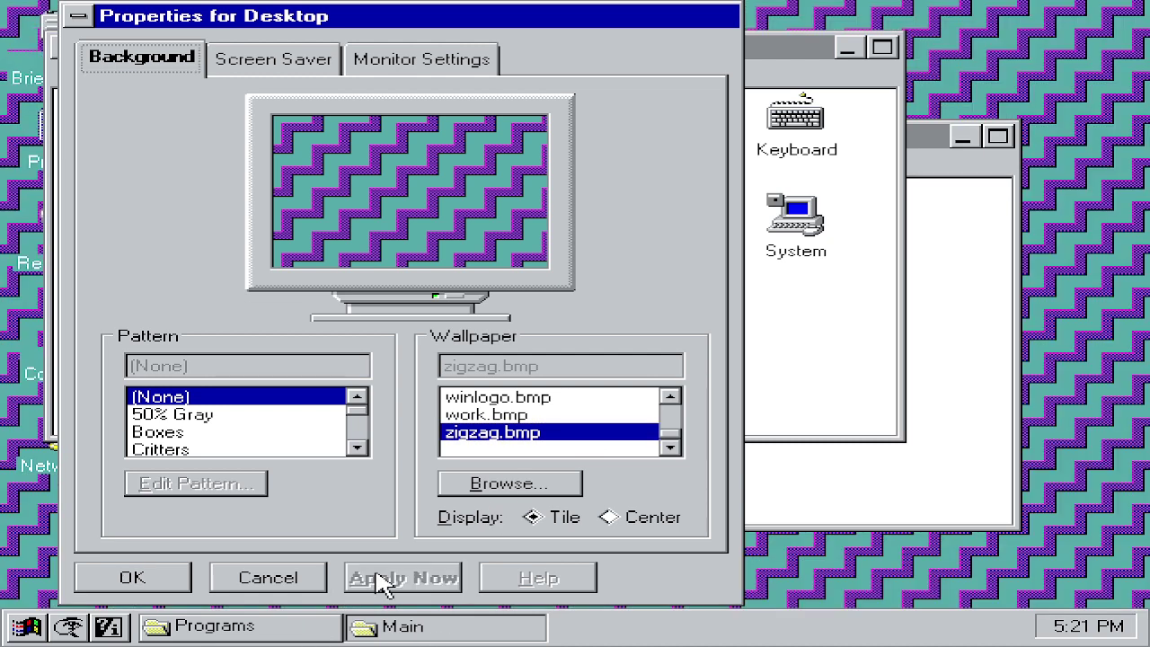
{"action": "left_click", "coordinate": [670, 397]}
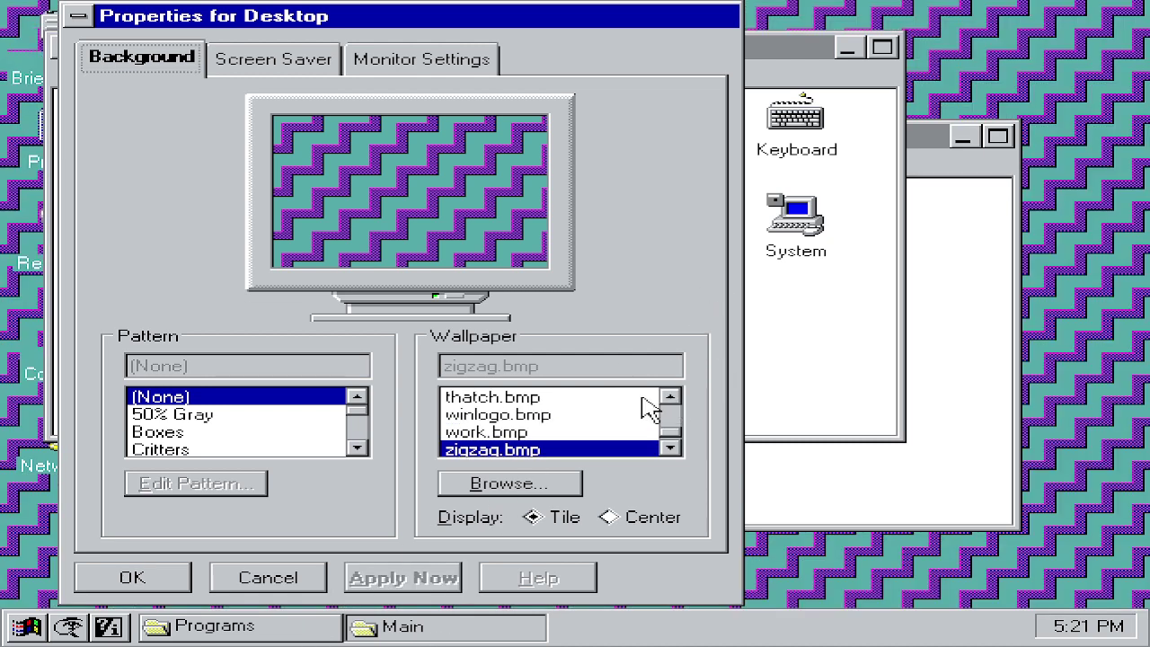
{"action": "left_click", "coordinate": [670, 396]}
{"action": "left_click", "coordinate": [503, 396]}
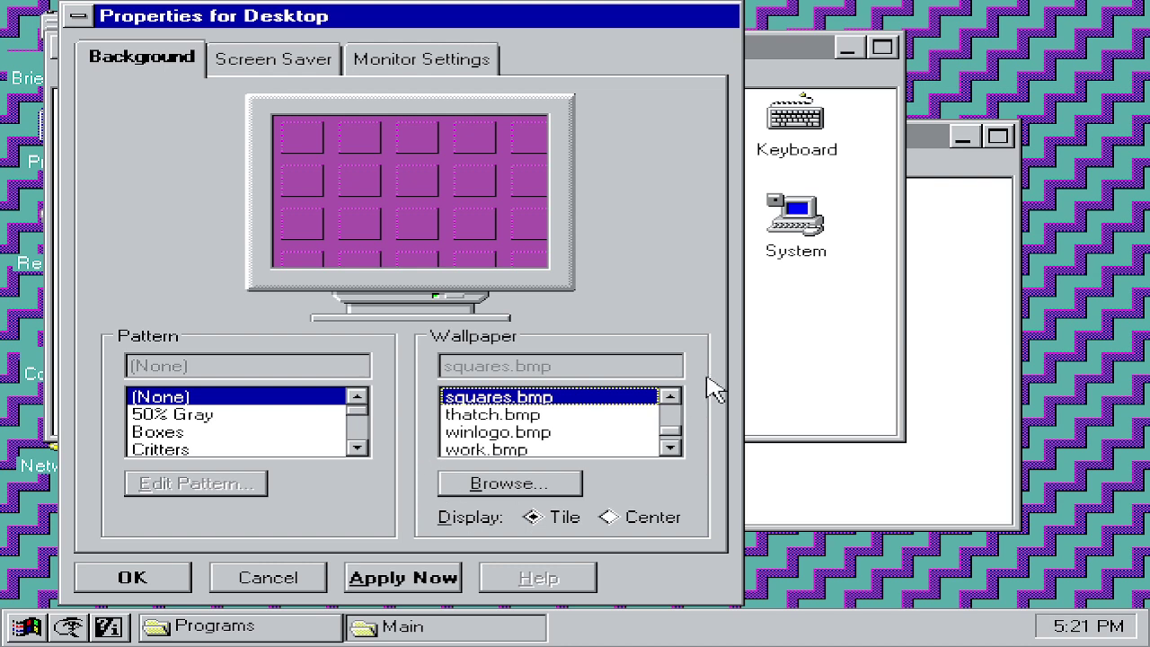
{"action": "left_click", "coordinate": [670, 397]}
{"action": "left_click", "coordinate": [593, 397]}
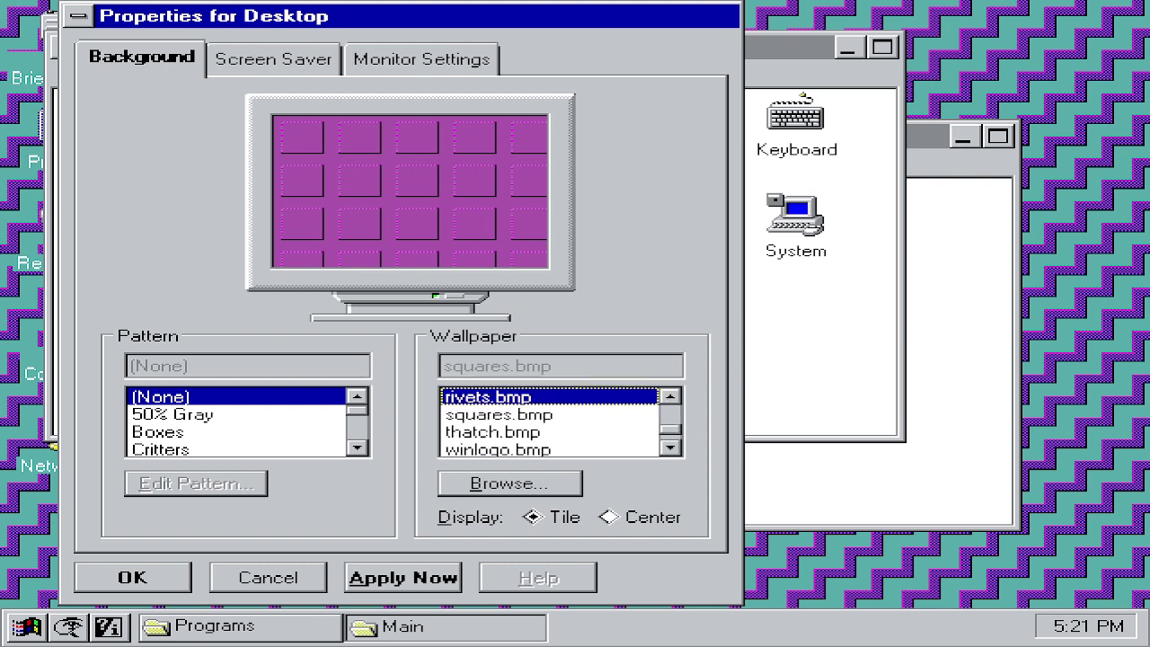
{"action": "left_click", "coordinate": [384, 580]}
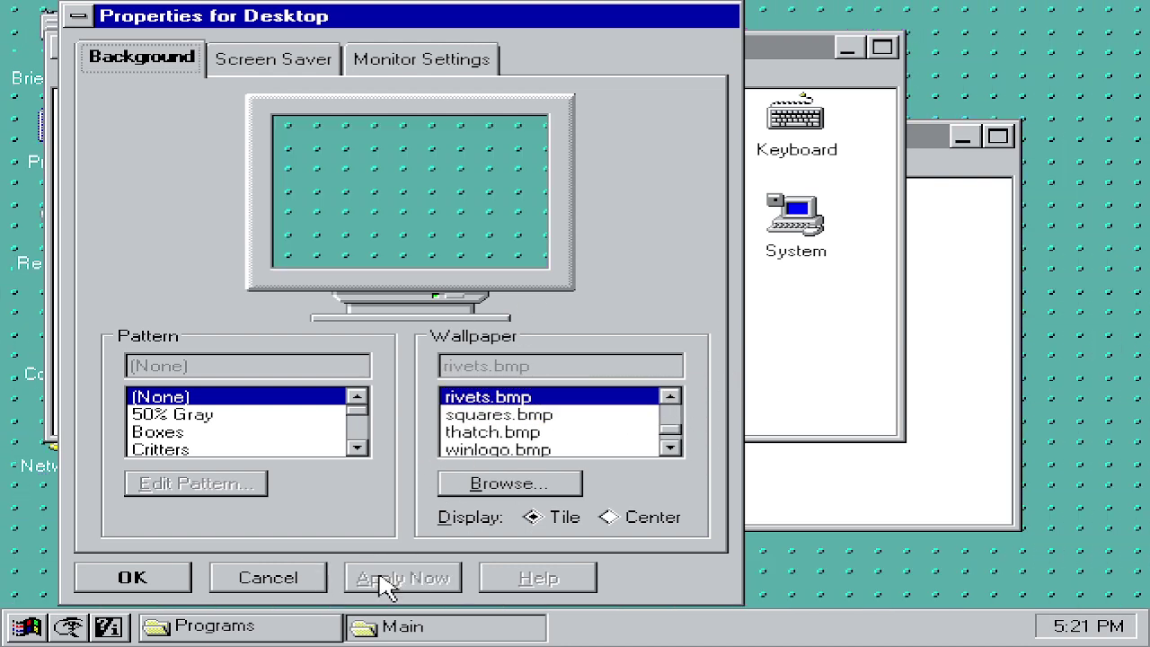
Step: Try redbrick, leaves, honey, egypt and constrct wallpapers, finishing with chicago.bmp applied
{"action": "left_click", "coordinate": [671, 396]}
{"action": "left_click", "coordinate": [629, 399]}
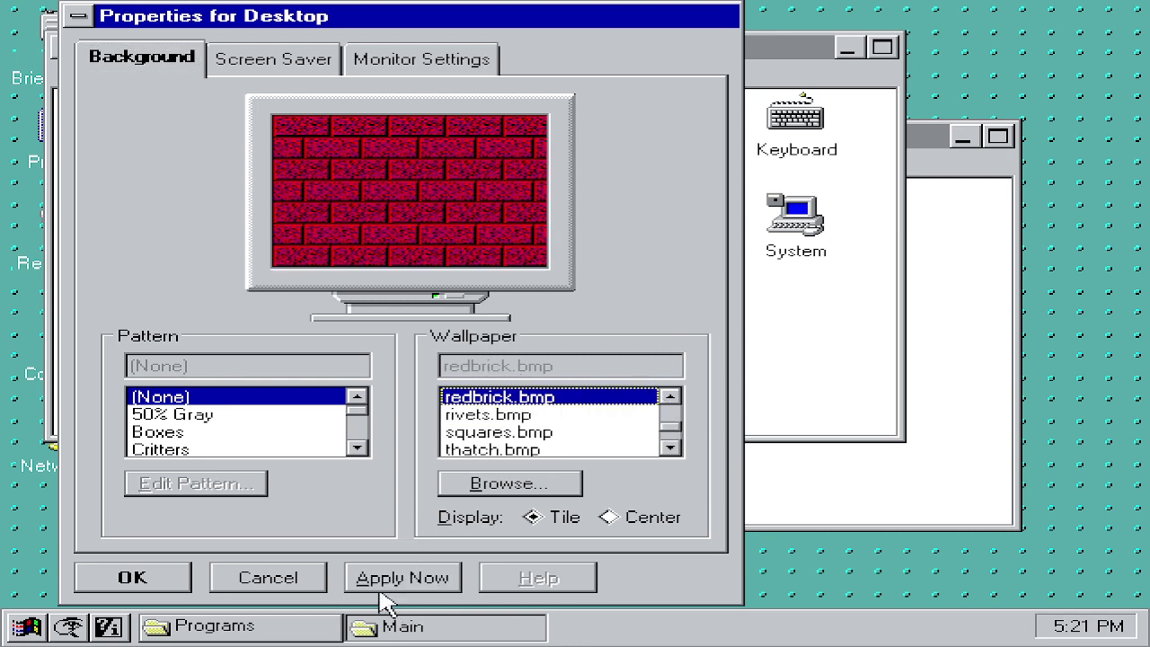
{"action": "left_click", "coordinate": [400, 580]}
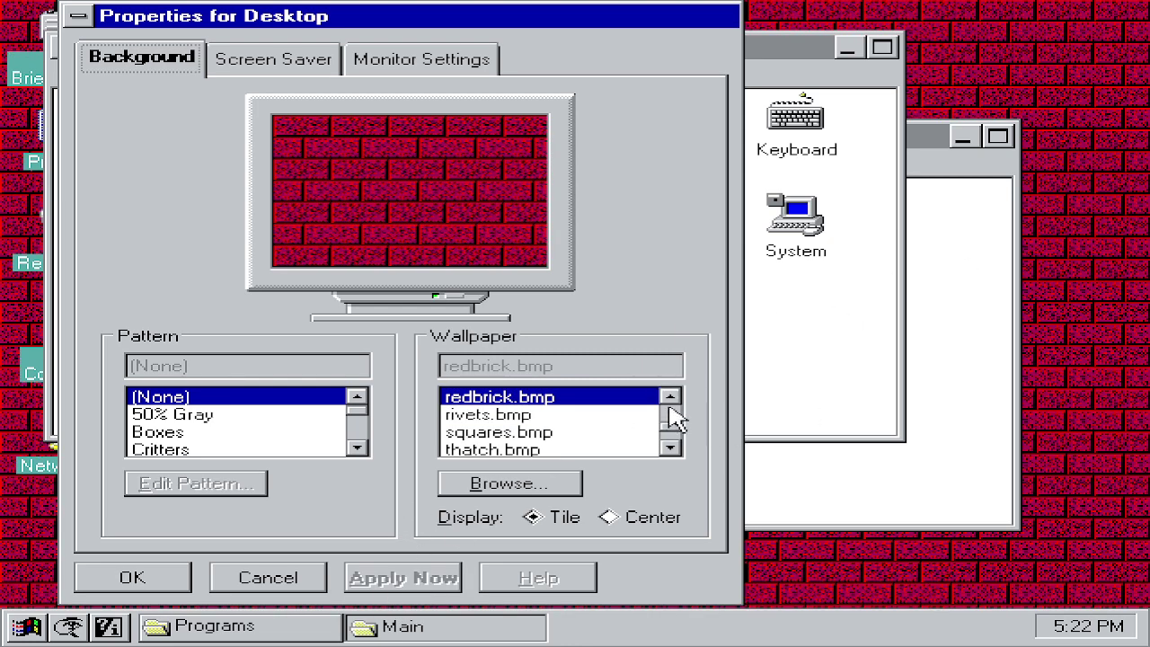
{"action": "left_click", "coordinate": [670, 397]}
{"action": "left_click", "coordinate": [627, 399]}
{"action": "left_click", "coordinate": [399, 578]}
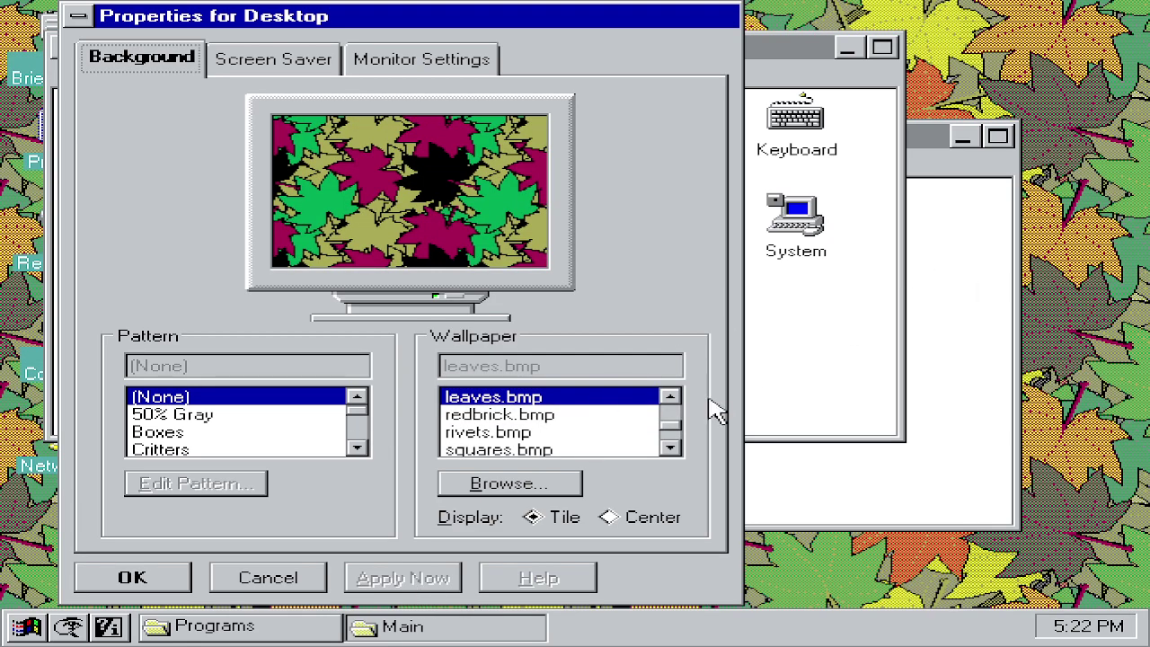
{"action": "left_click_drag", "start_coordinate": [674, 416], "coordinate": [674, 409]}
{"action": "left_click", "coordinate": [539, 415]}
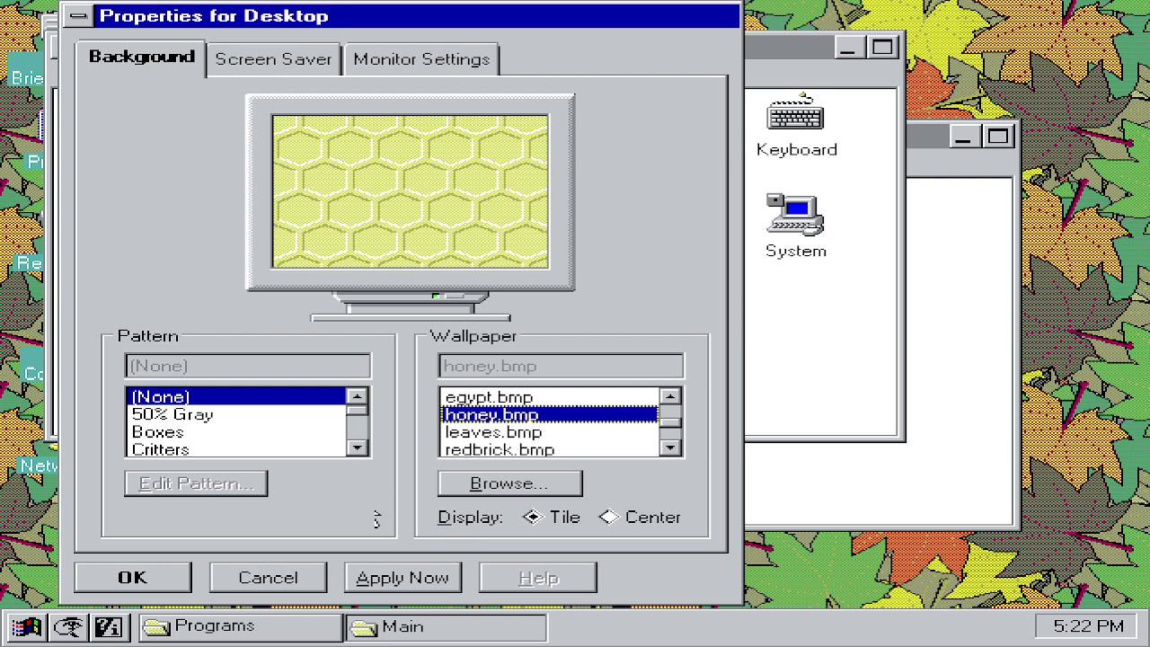
{"action": "left_click", "coordinate": [670, 398]}
{"action": "left_click", "coordinate": [553, 417]}
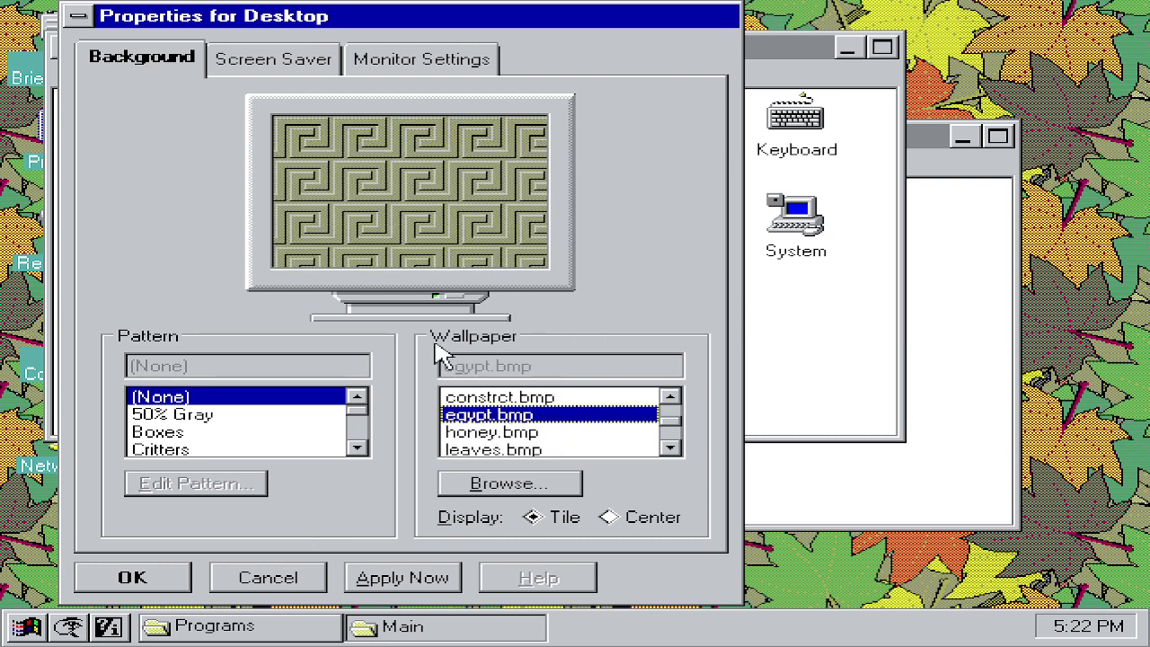
{"action": "left_click", "coordinate": [501, 401]}
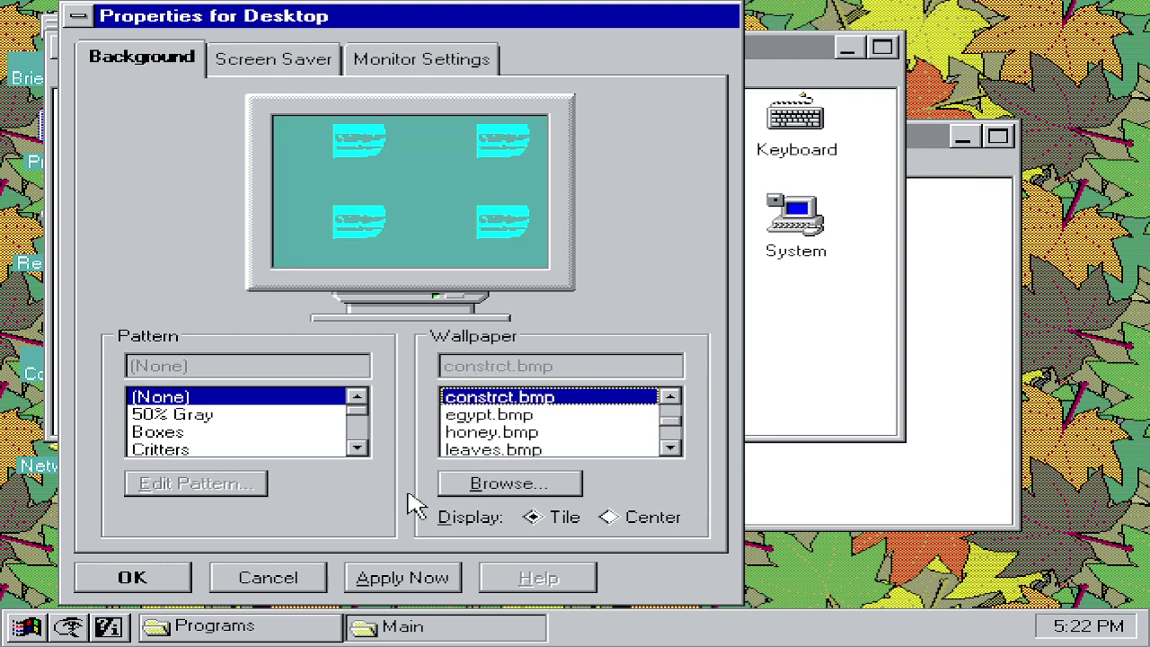
{"action": "left_click", "coordinate": [361, 578]}
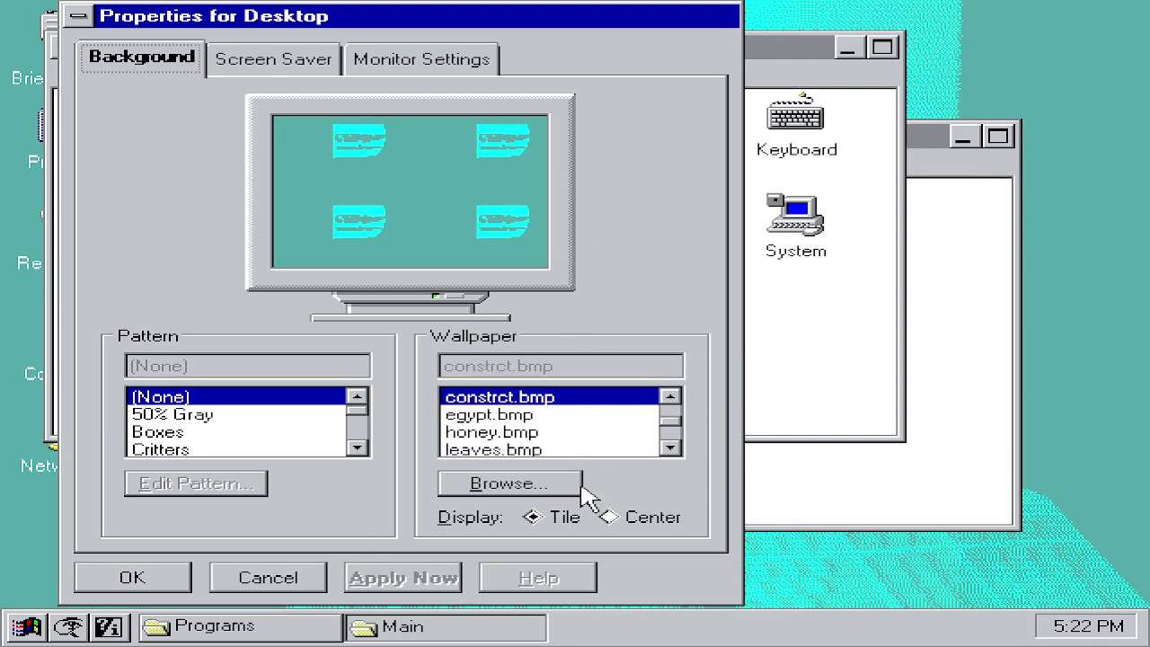
{"action": "left_click", "coordinate": [674, 398]}
{"action": "left_click", "coordinate": [548, 398]}
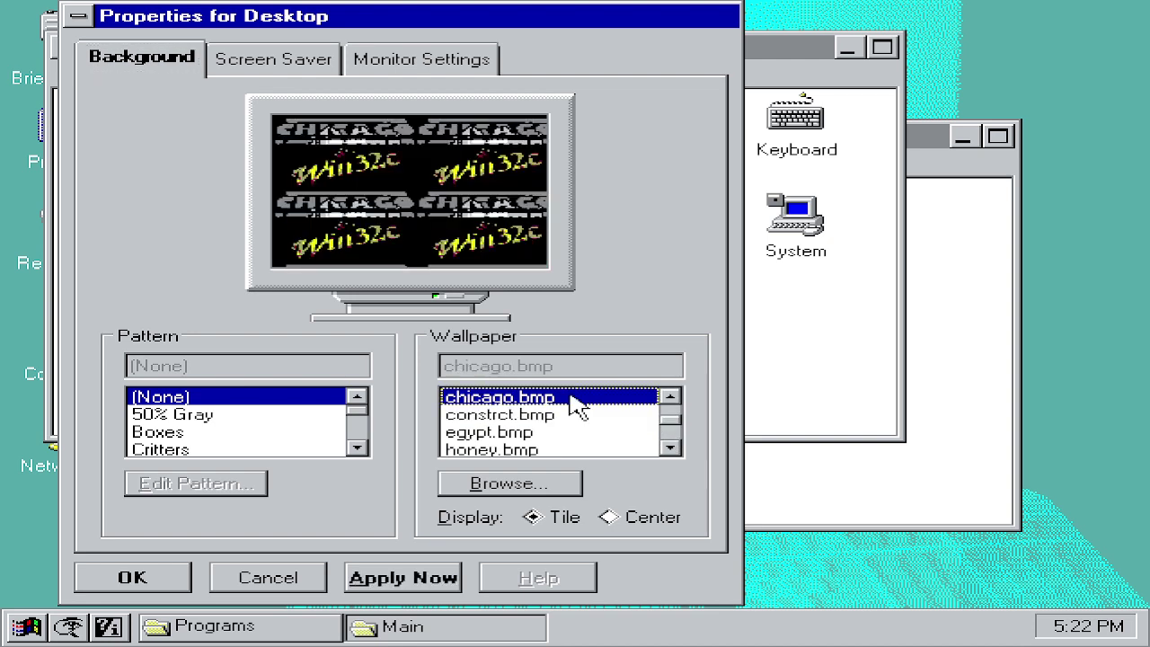
{"action": "left_click", "coordinate": [418, 578]}
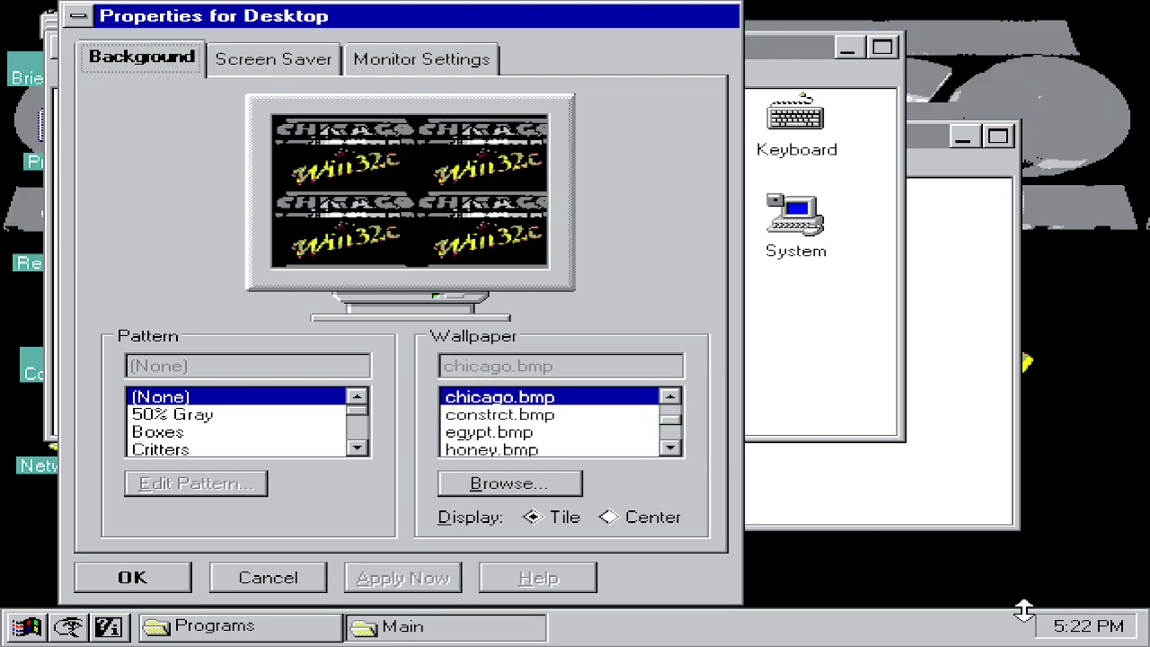
Step: Minimize the Controls, Main and Programs windows and move the Desktop properties dialog to the top
{"action": "left_click_drag", "start_coordinate": [527, 26], "coordinate": [828, 447]}
{"action": "left_click", "coordinate": [847, 46]}
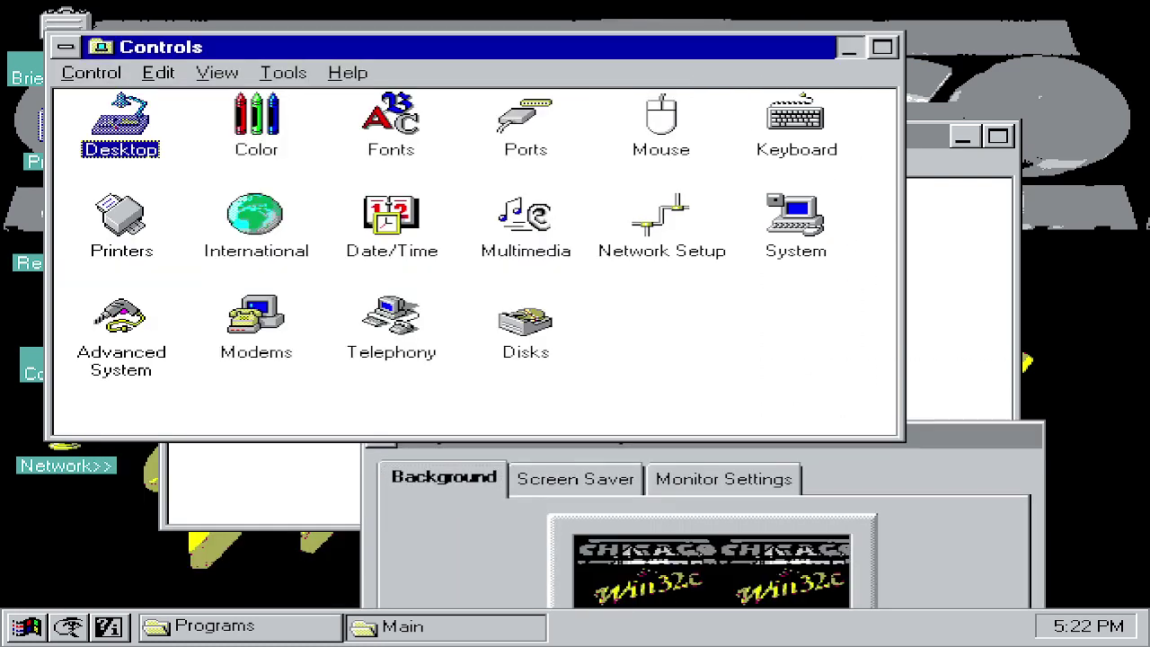
{"action": "left_click", "coordinate": [848, 46]}
{"action": "left_click", "coordinate": [957, 139]}
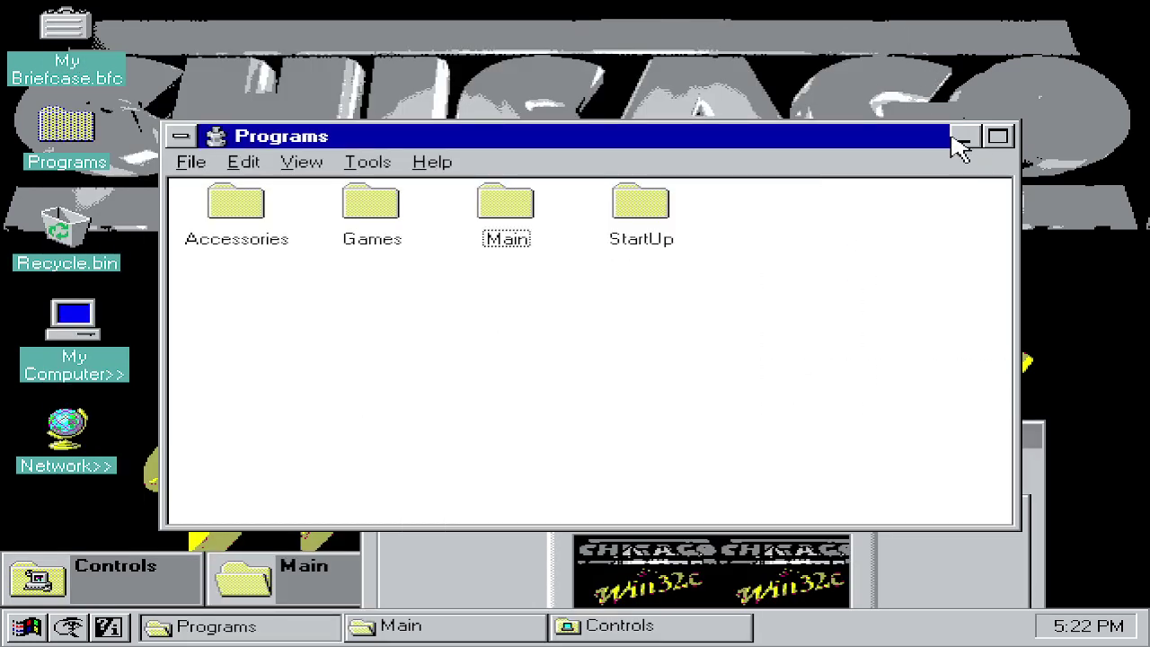
{"action": "left_click", "coordinate": [997, 135]}
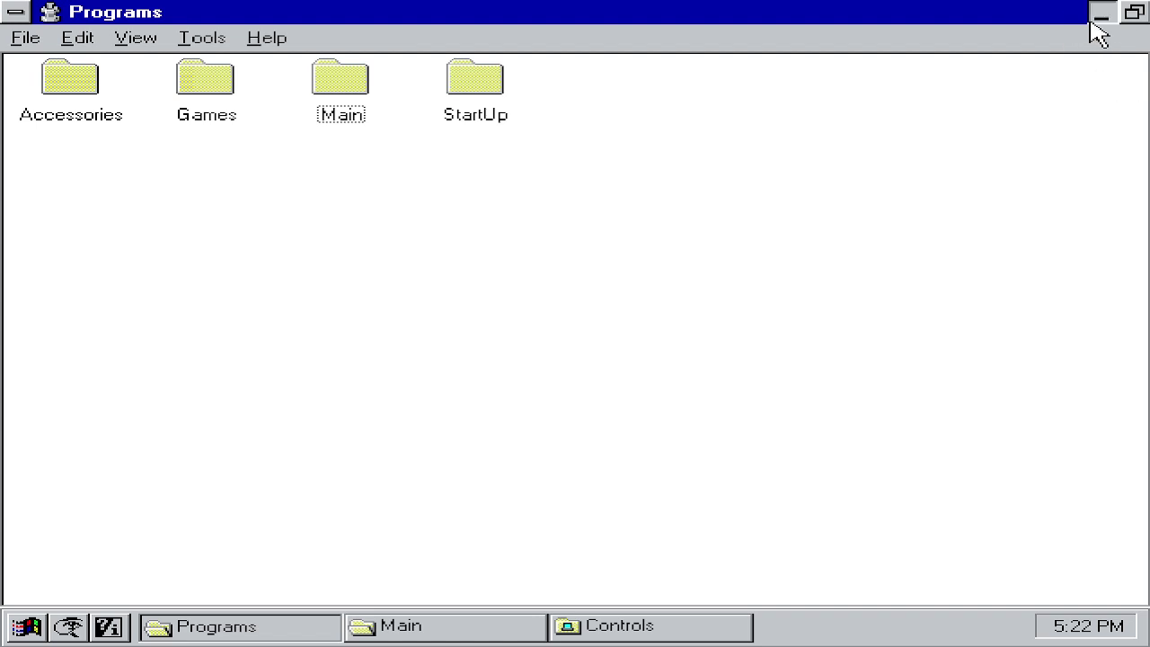
{"action": "left_click", "coordinate": [1100, 13]}
{"action": "left_click_drag", "start_coordinate": [662, 433], "coordinate": [887, 606]}
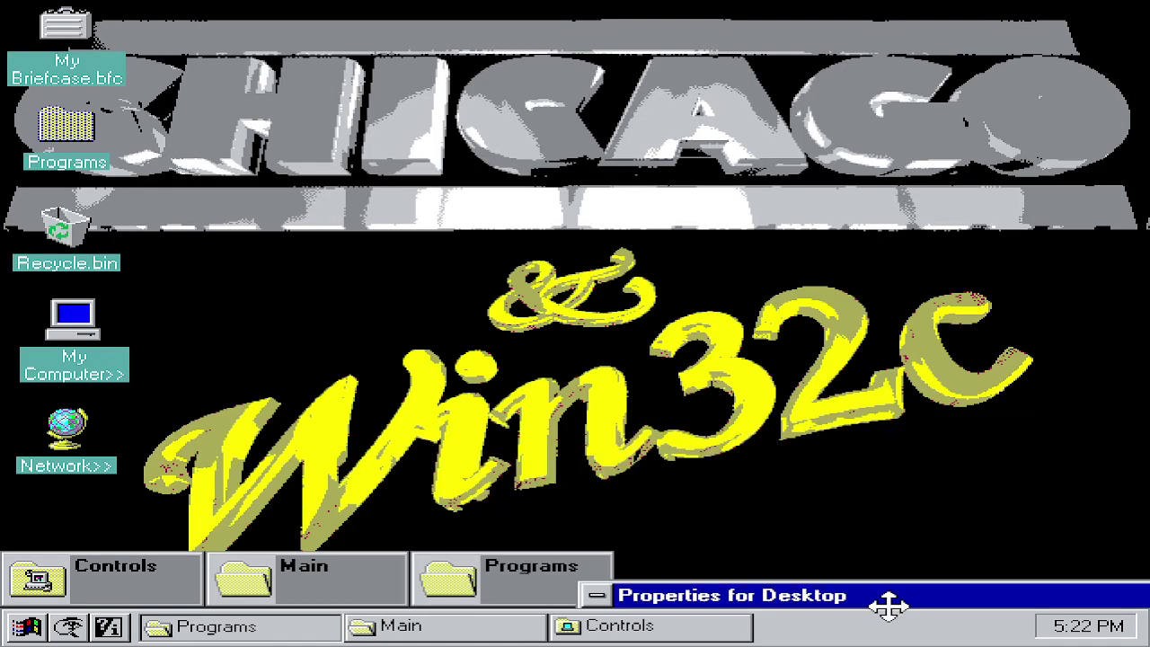
{"action": "left_click_drag", "start_coordinate": [888, 607], "coordinate": [620, 22]}
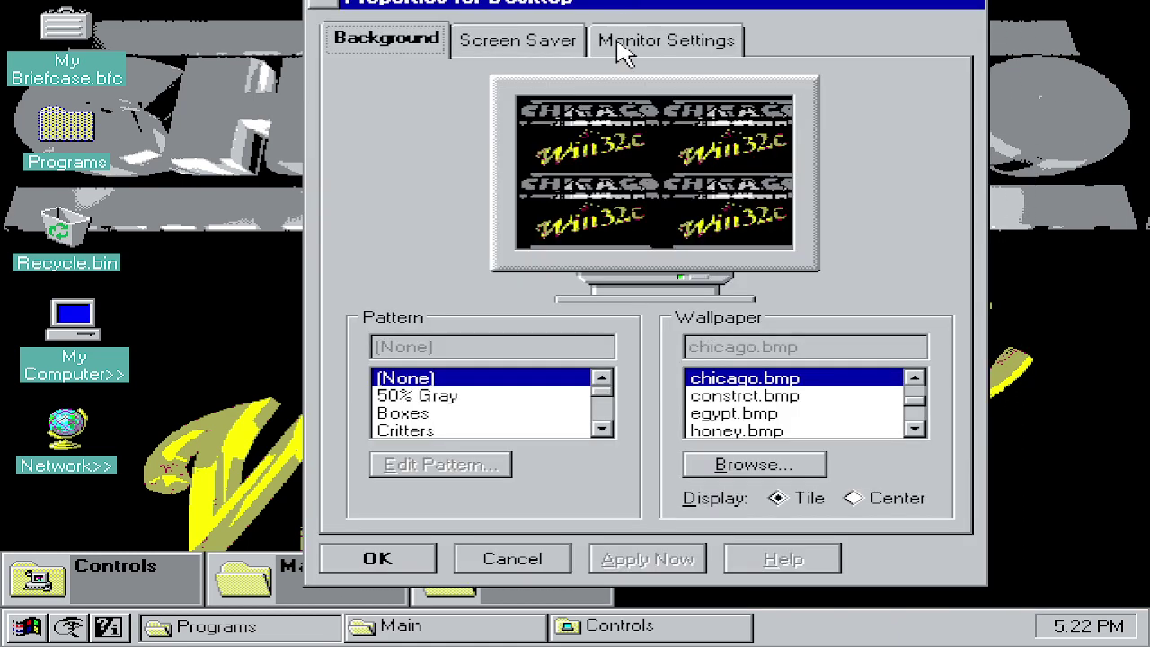
Step: Preview castle.bmp, then apply the cars, argyle and arcade wallpapers in turn
{"action": "left_click", "coordinate": [913, 379]}
{"action": "left_click", "coordinate": [913, 379]}
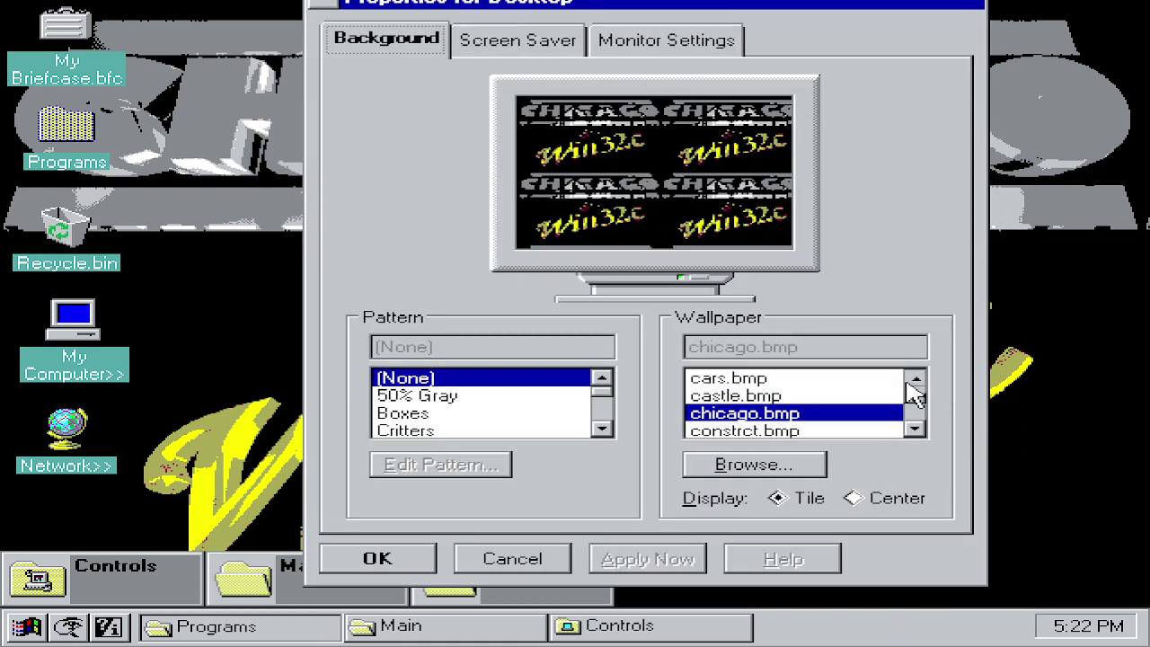
{"action": "left_click", "coordinate": [834, 396]}
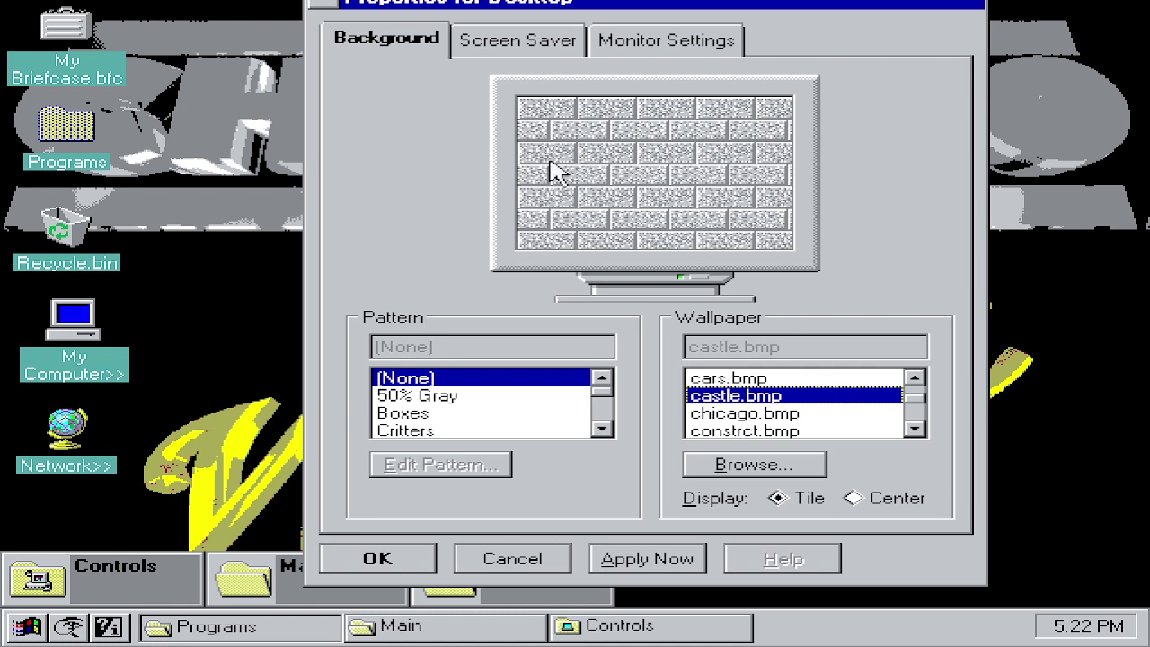
{"action": "left_click", "coordinate": [699, 378]}
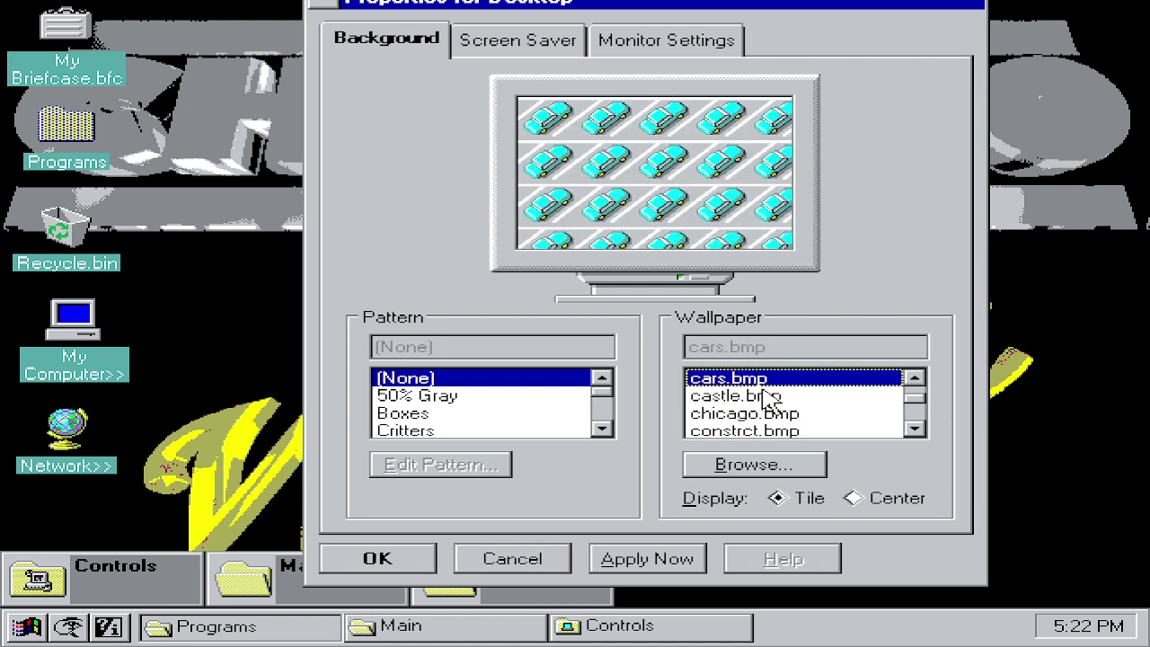
{"action": "left_click", "coordinate": [649, 557]}
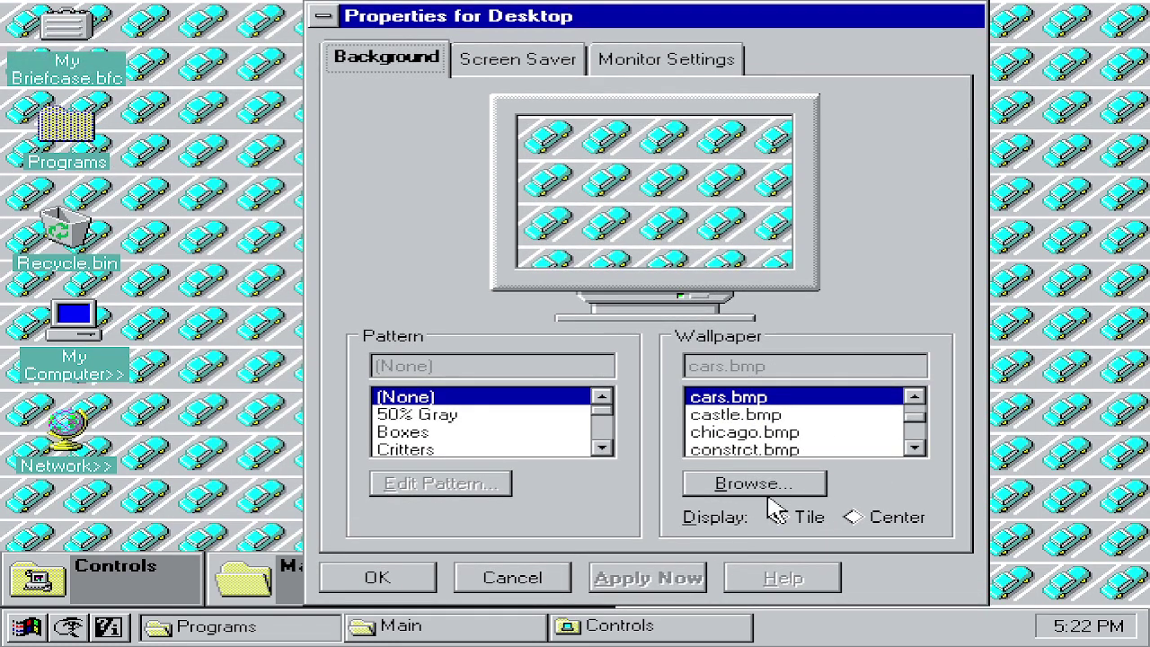
{"action": "double_click", "coordinate": [913, 397]}
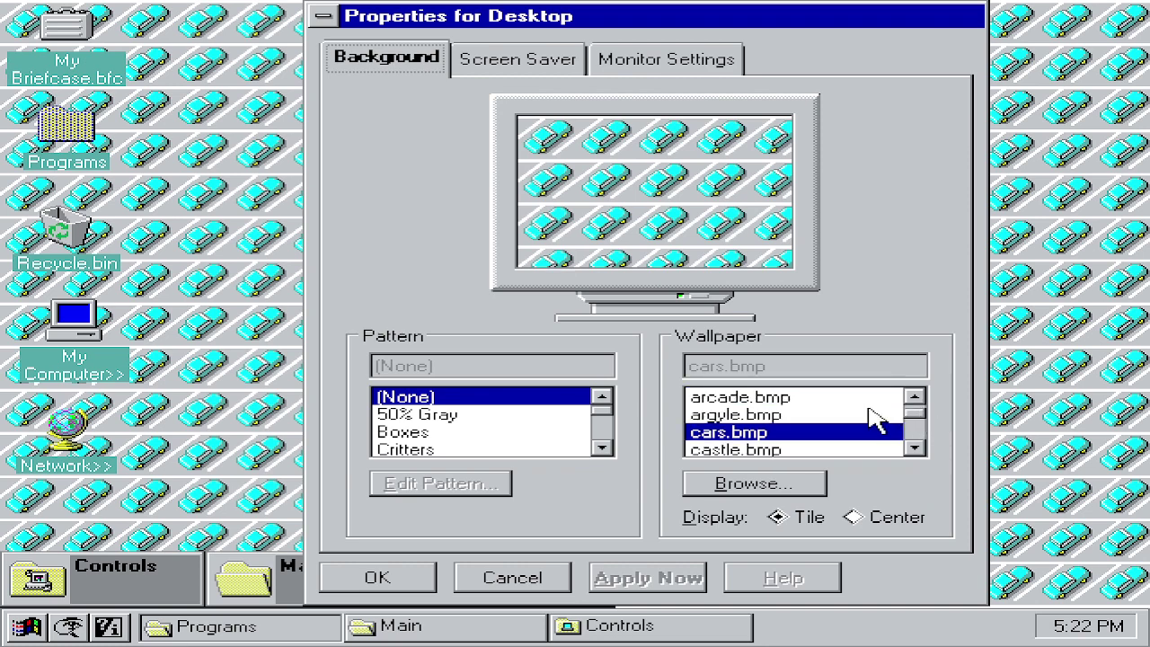
{"action": "left_click", "coordinate": [868, 415]}
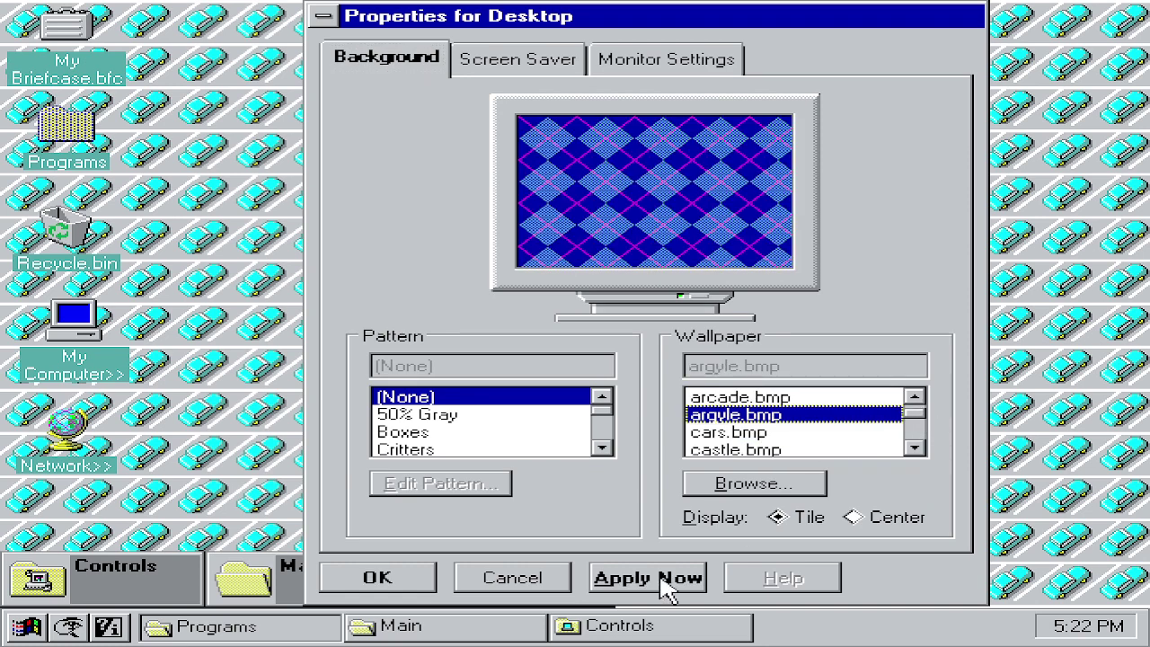
{"action": "left_click", "coordinate": [663, 584]}
{"action": "left_click", "coordinate": [784, 397]}
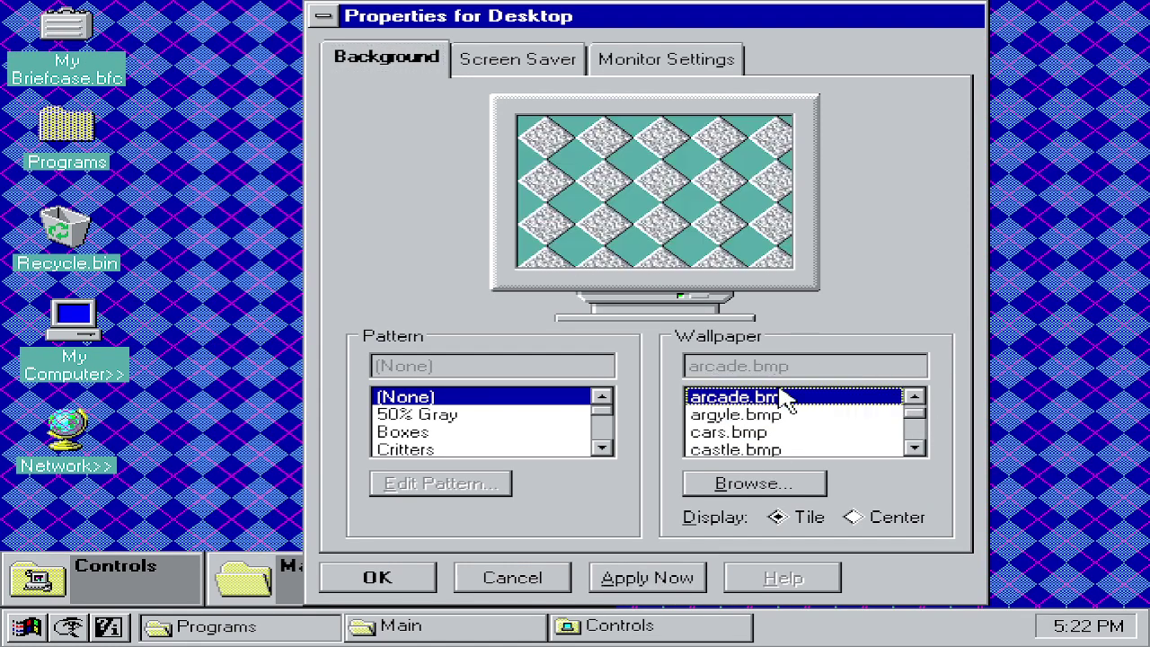
{"action": "left_click", "coordinate": [662, 576]}
Step: Apply the 256color wallpaper, then switch to no wallpaper, (None)
{"action": "left_click", "coordinate": [914, 397]}
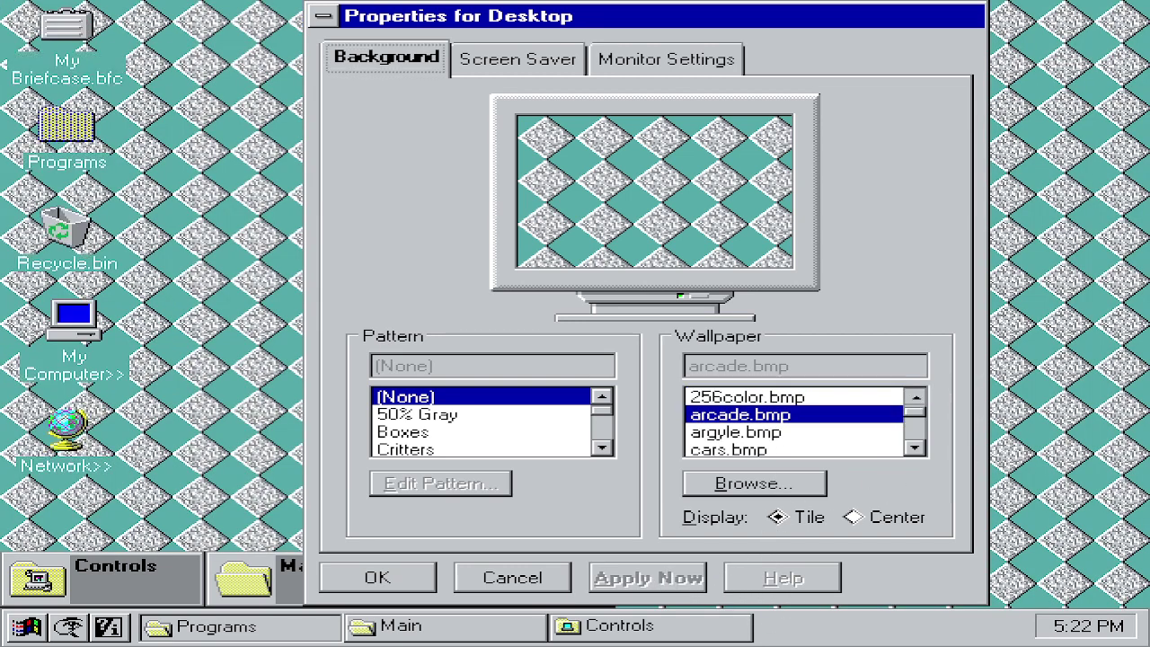
{"action": "left_click", "coordinate": [914, 396]}
{"action": "left_click", "coordinate": [819, 417]}
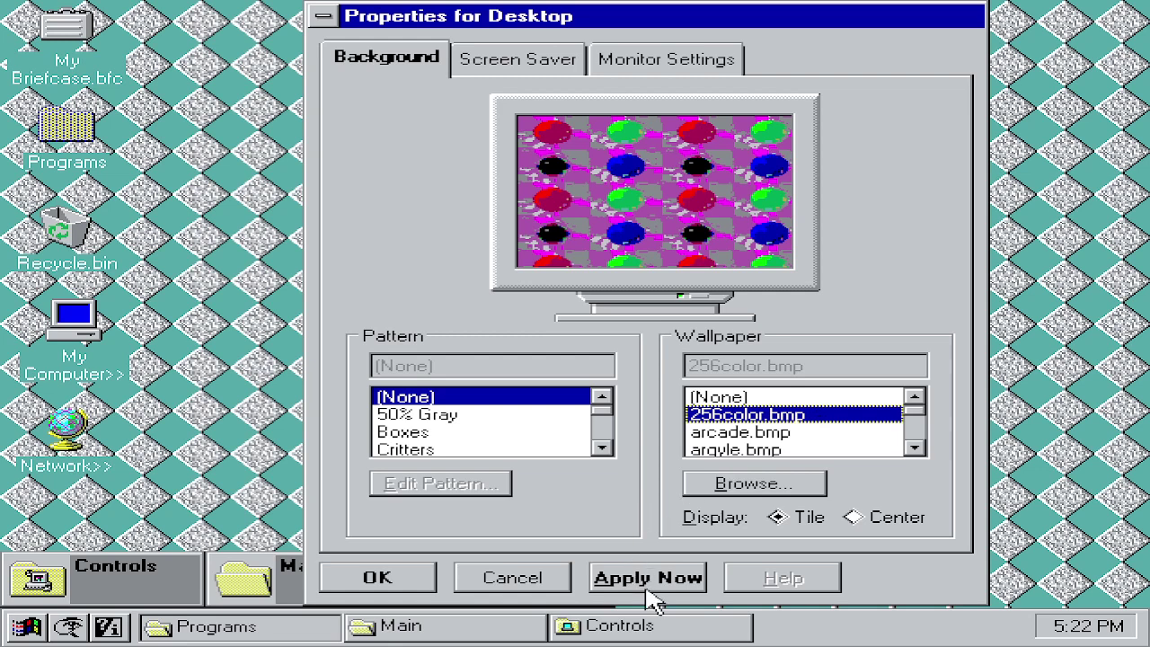
{"action": "left_click", "coordinate": [648, 578]}
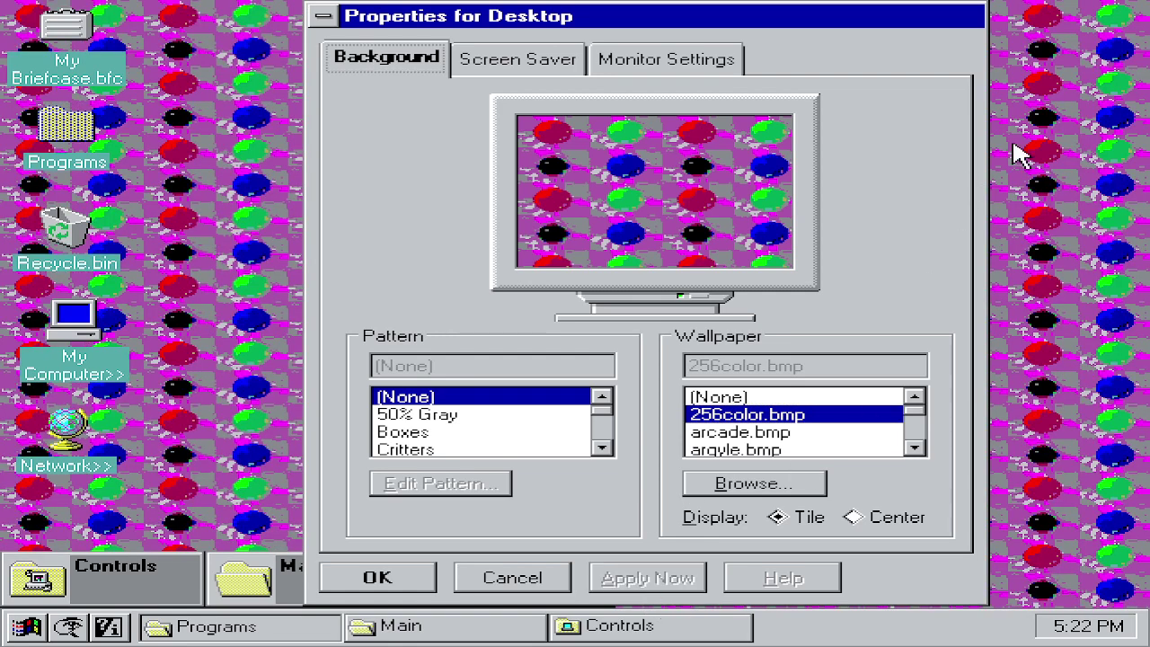
{"action": "left_click", "coordinate": [779, 401]}
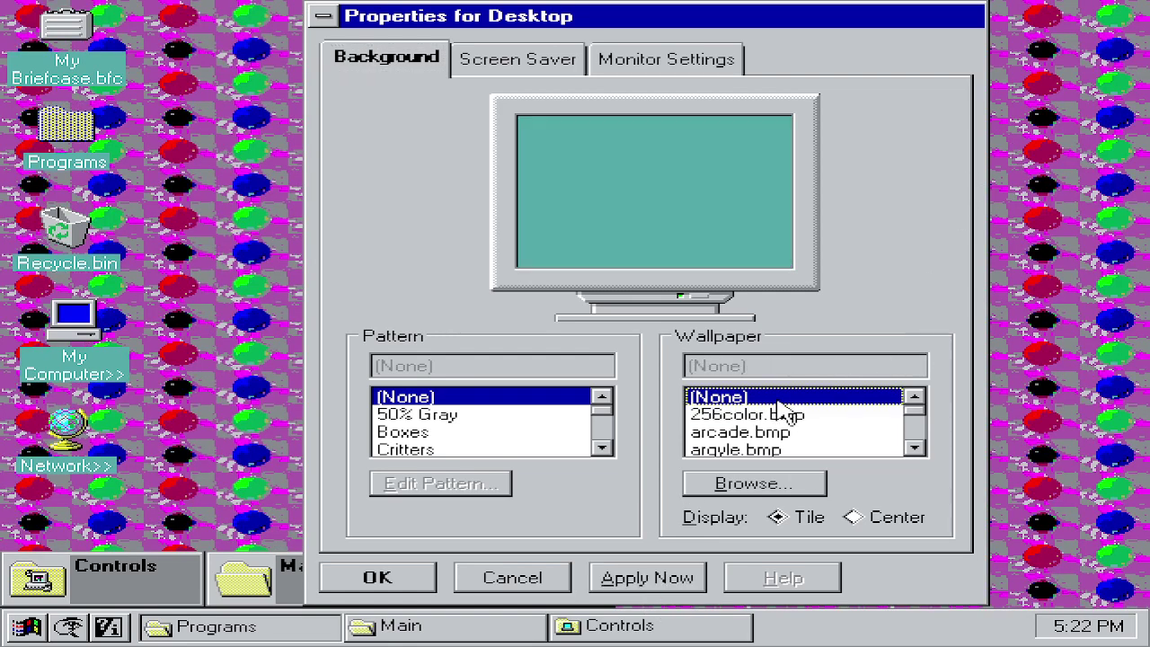
{"action": "left_click", "coordinate": [661, 578]}
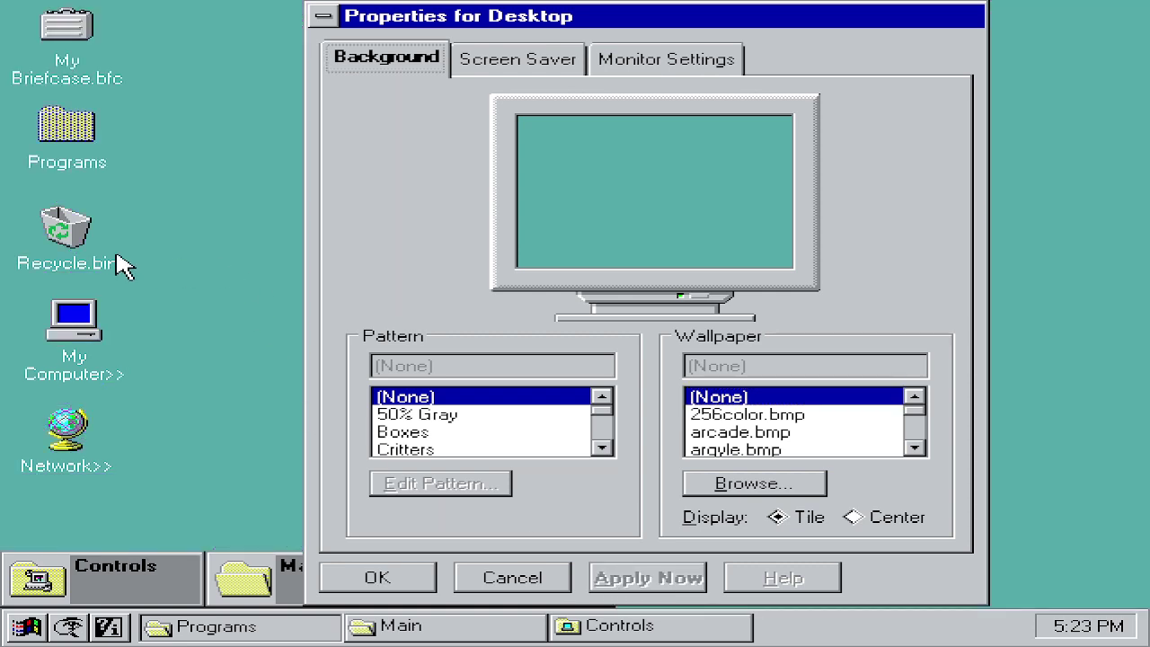
Step: Preview zigzag.bmp, then apply the work.bmp Under Construction wallpaper
{"action": "left_click_drag", "start_coordinate": [915, 419], "coordinate": [926, 468]}
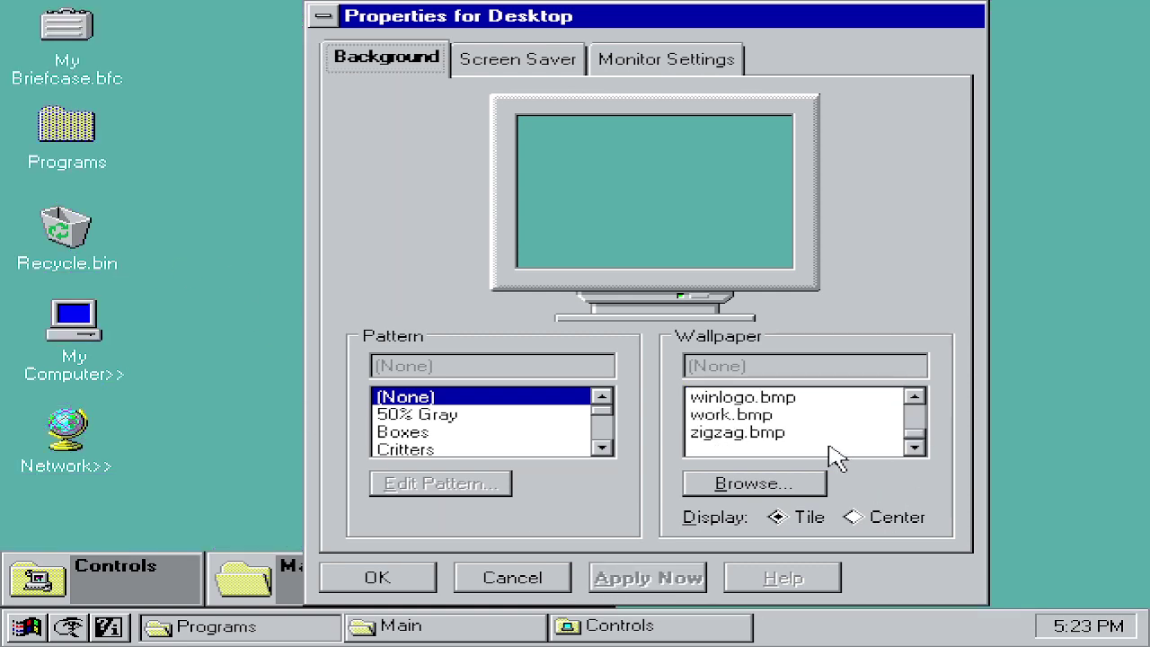
{"action": "left_click", "coordinate": [730, 434]}
{"action": "left_click", "coordinate": [695, 416]}
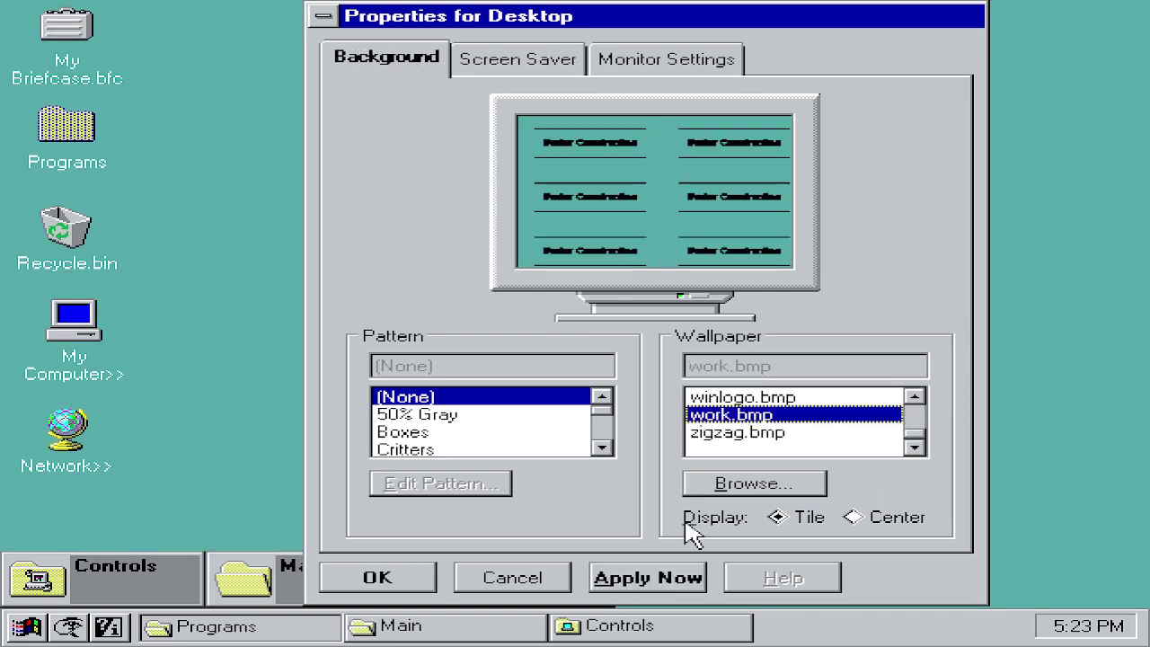
{"action": "left_click", "coordinate": [660, 579]}
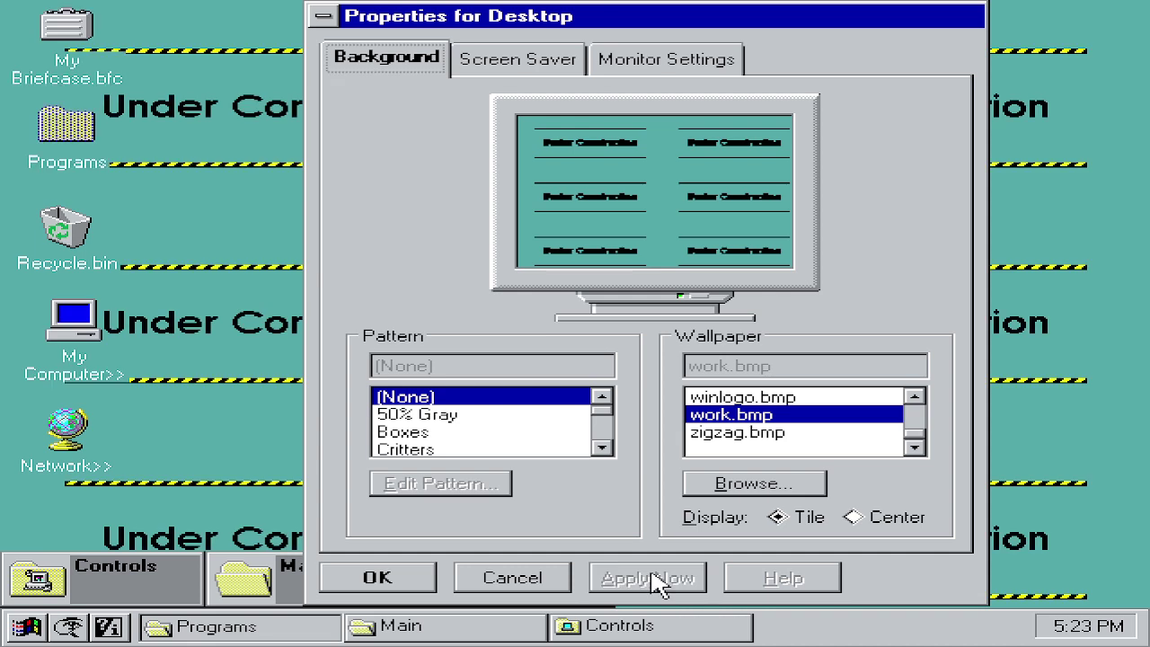
Step: Try the 50% Gray and Boxes patterns, then reset the pattern to (None)
{"action": "left_click", "coordinate": [415, 418]}
{"action": "left_click", "coordinate": [449, 432]}
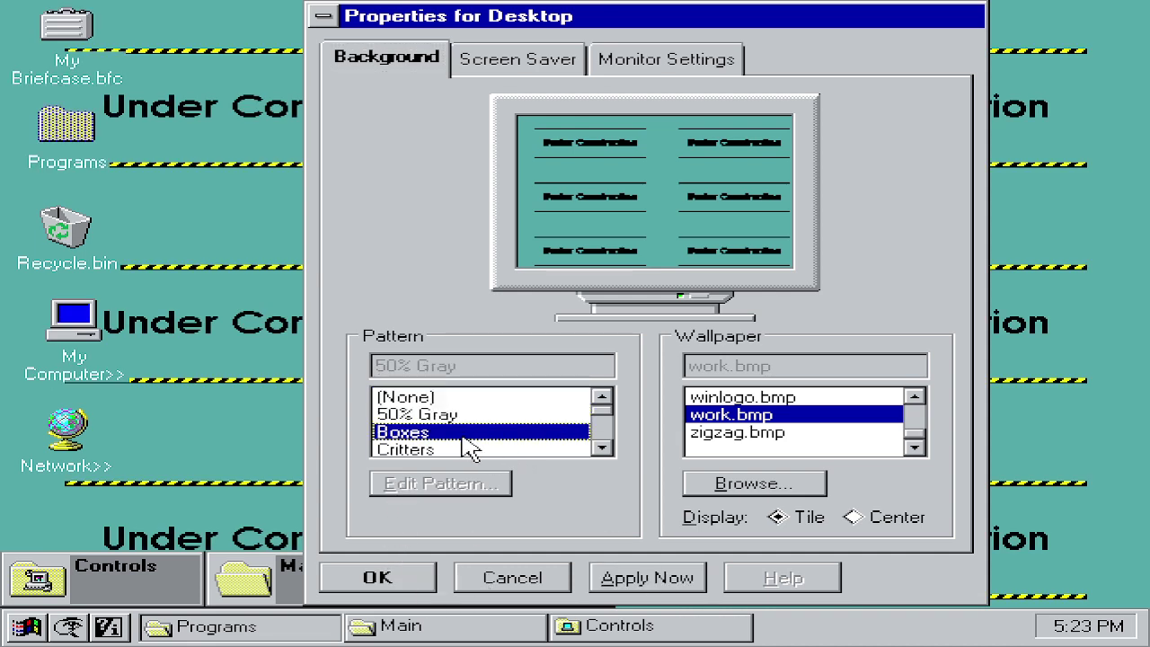
{"action": "left_click", "coordinate": [386, 414]}
{"action": "left_click", "coordinate": [389, 397]}
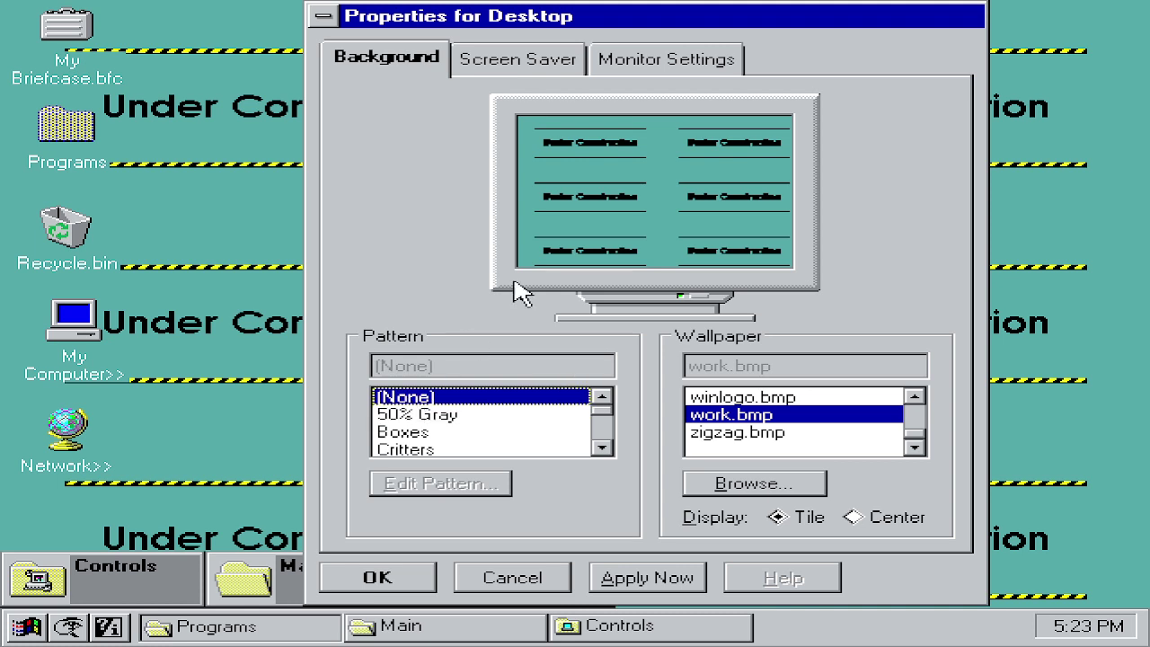
{"action": "left_click", "coordinate": [493, 61]}
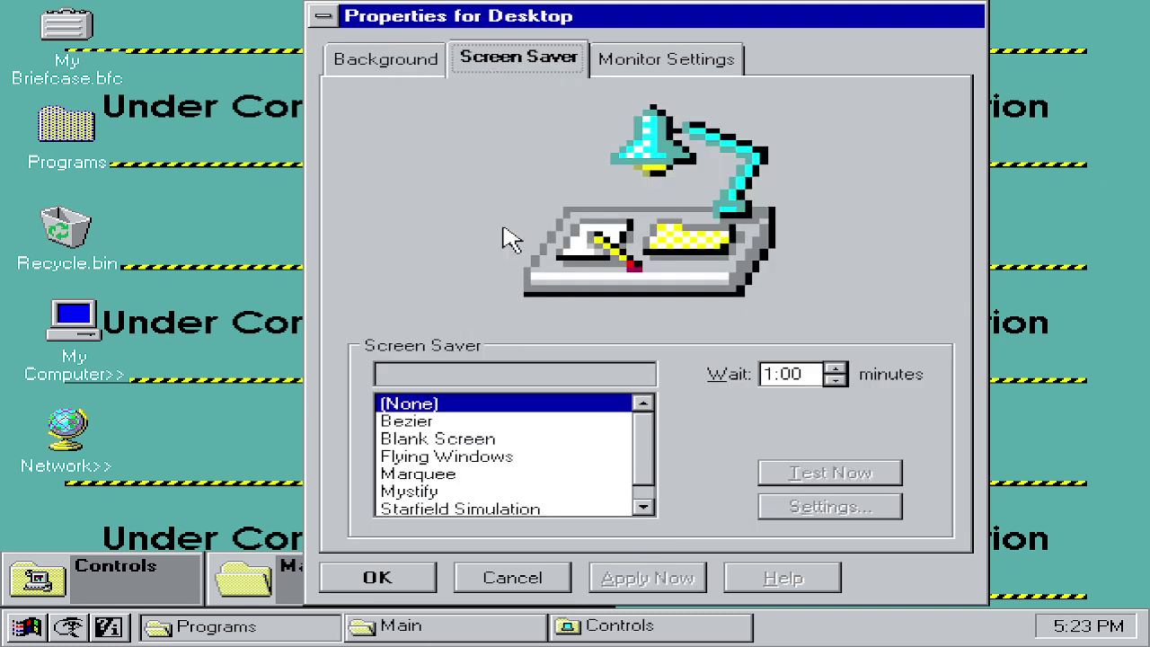
Step: Test the Bezier, Blank Screen and Flying Windows screen savers
{"action": "left_click", "coordinate": [427, 421]}
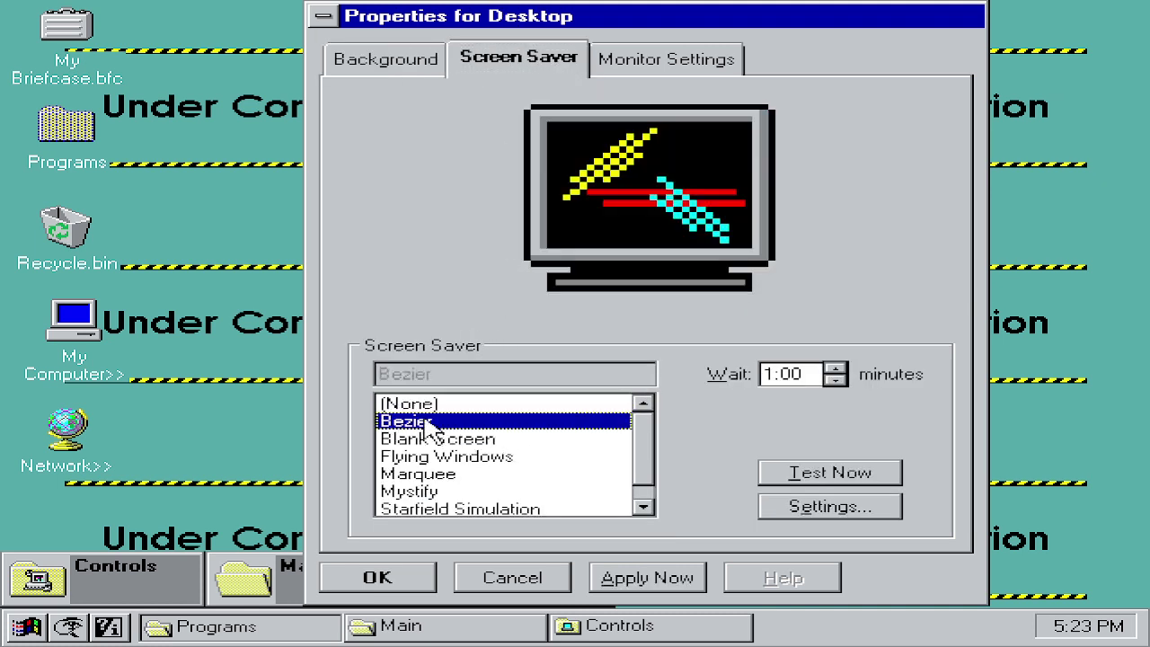
{"action": "left_click", "coordinate": [829, 473]}
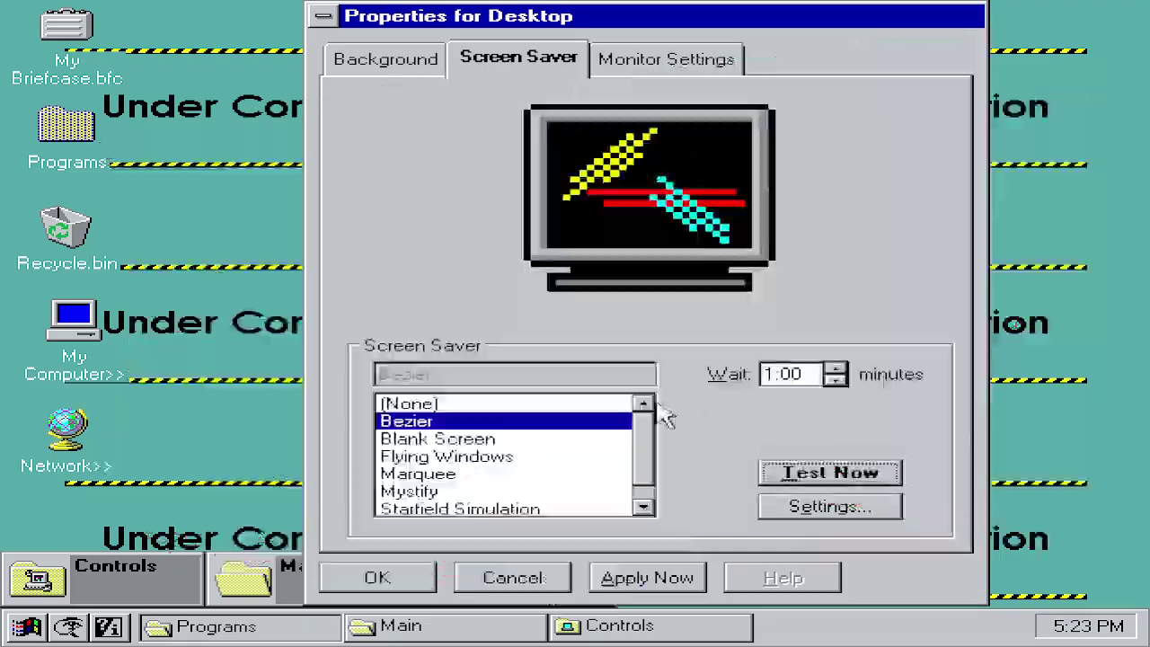
{"action": "left_click", "coordinate": [412, 439]}
{"action": "left_click", "coordinate": [815, 476]}
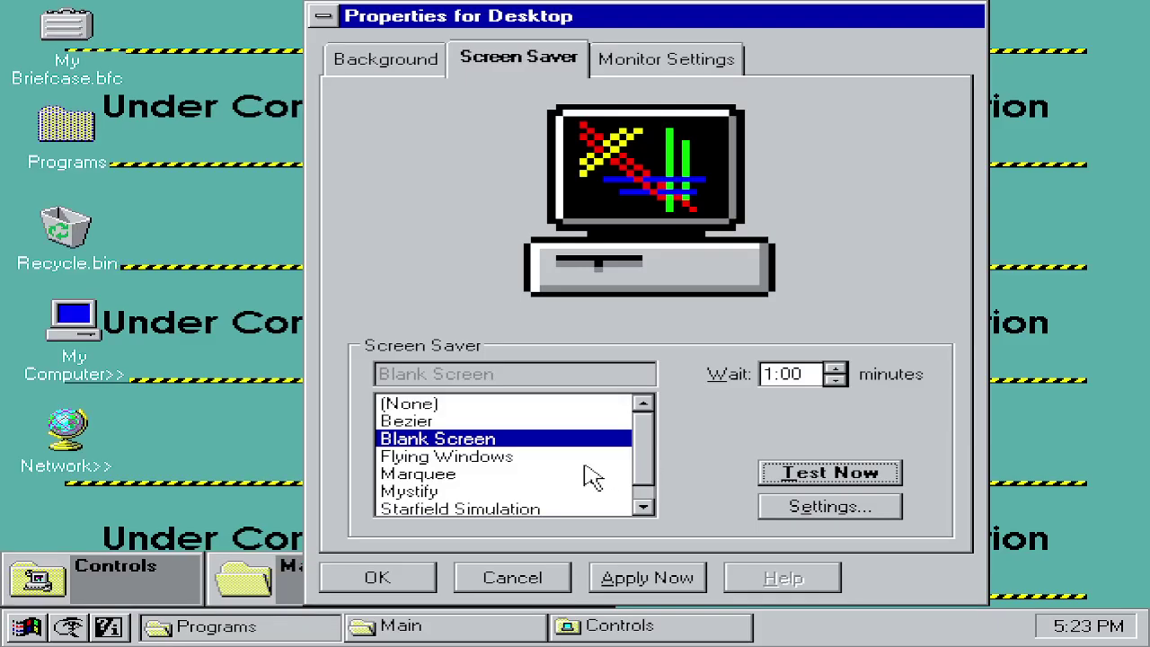
{"action": "left_click", "coordinate": [536, 459]}
{"action": "left_click", "coordinate": [859, 477]}
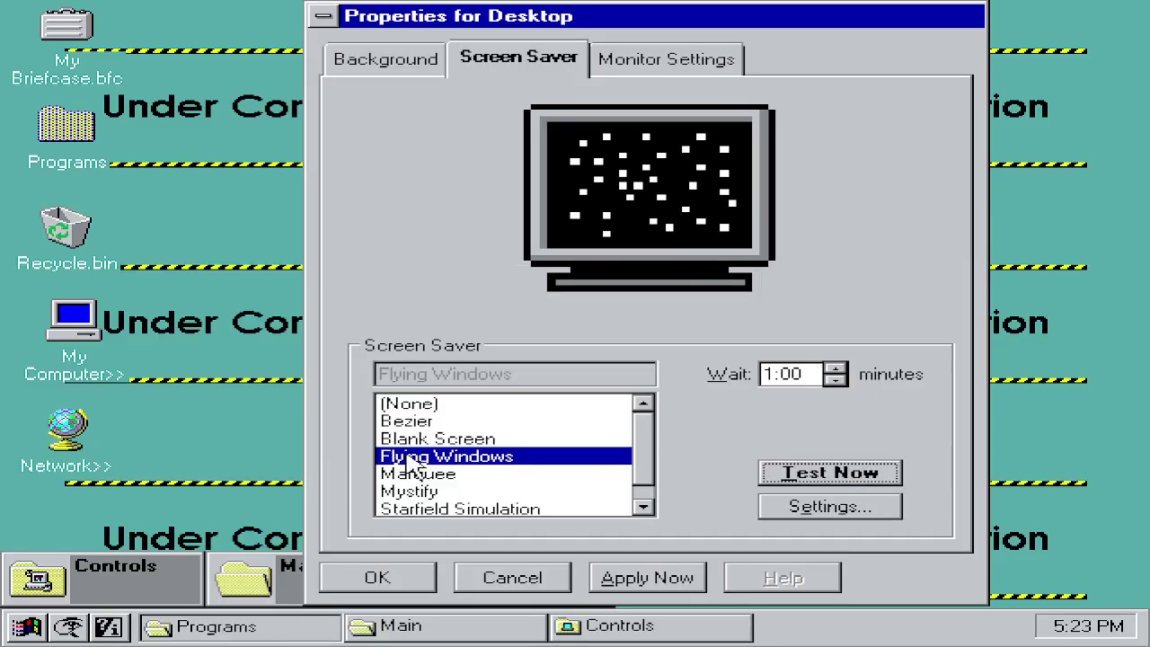
Step: Test the Marquee and Mystify screen savers full-screen
{"action": "left_click", "coordinate": [399, 477]}
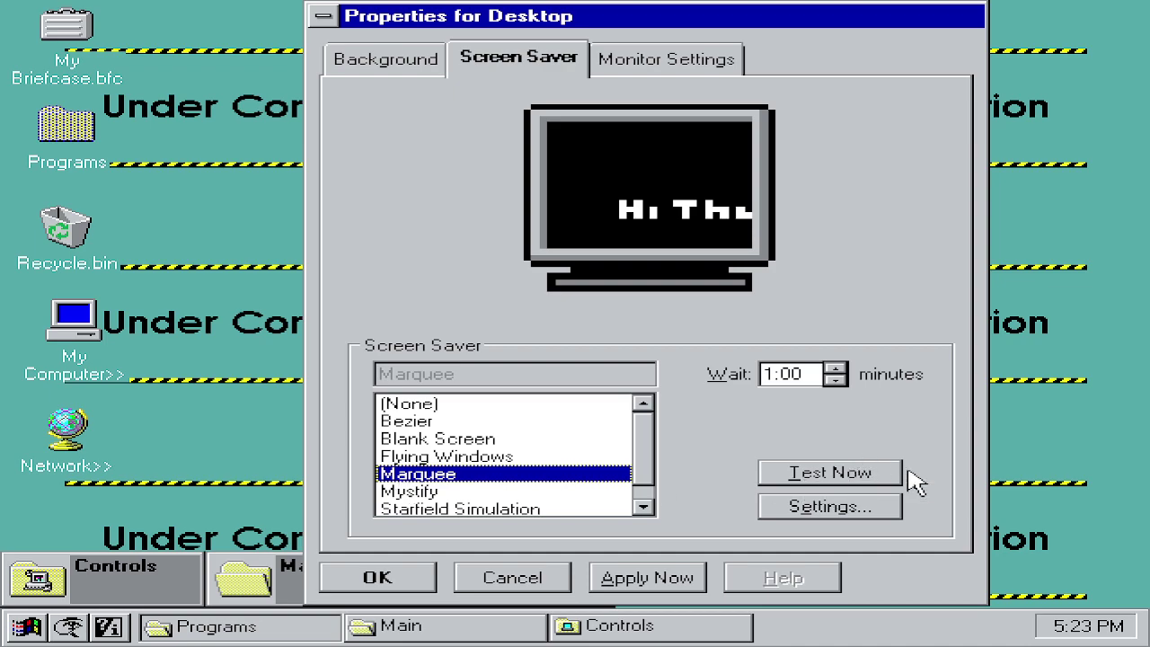
{"action": "left_click", "coordinate": [857, 488]}
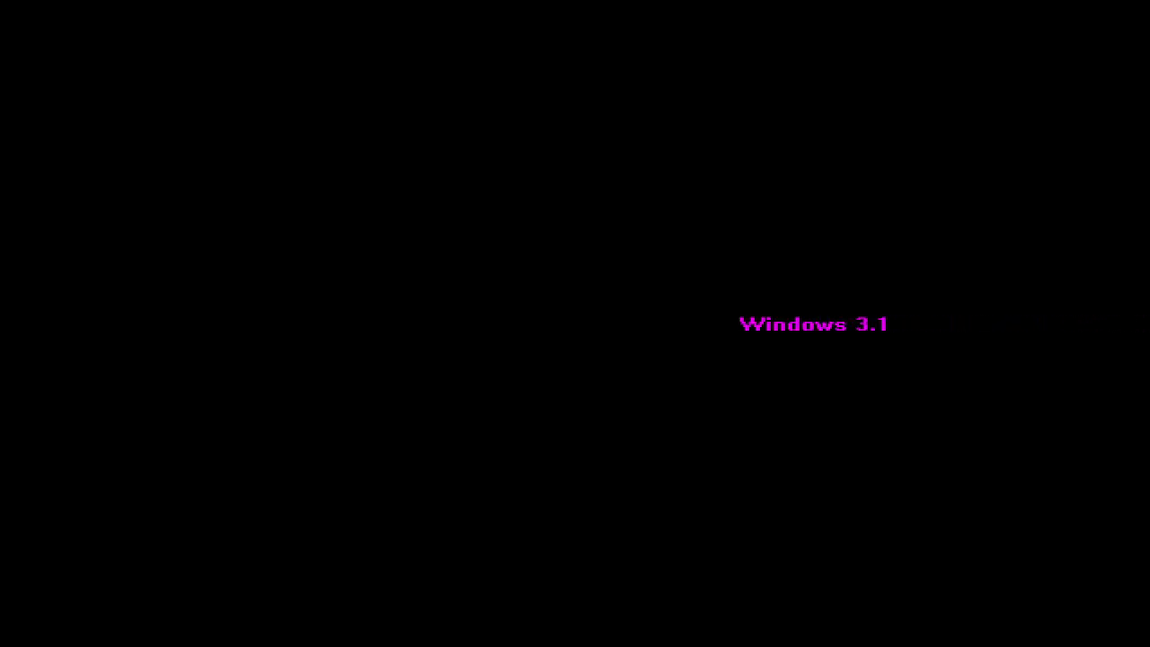
{"action": "mouse_move", "coordinate": [481, 472]}
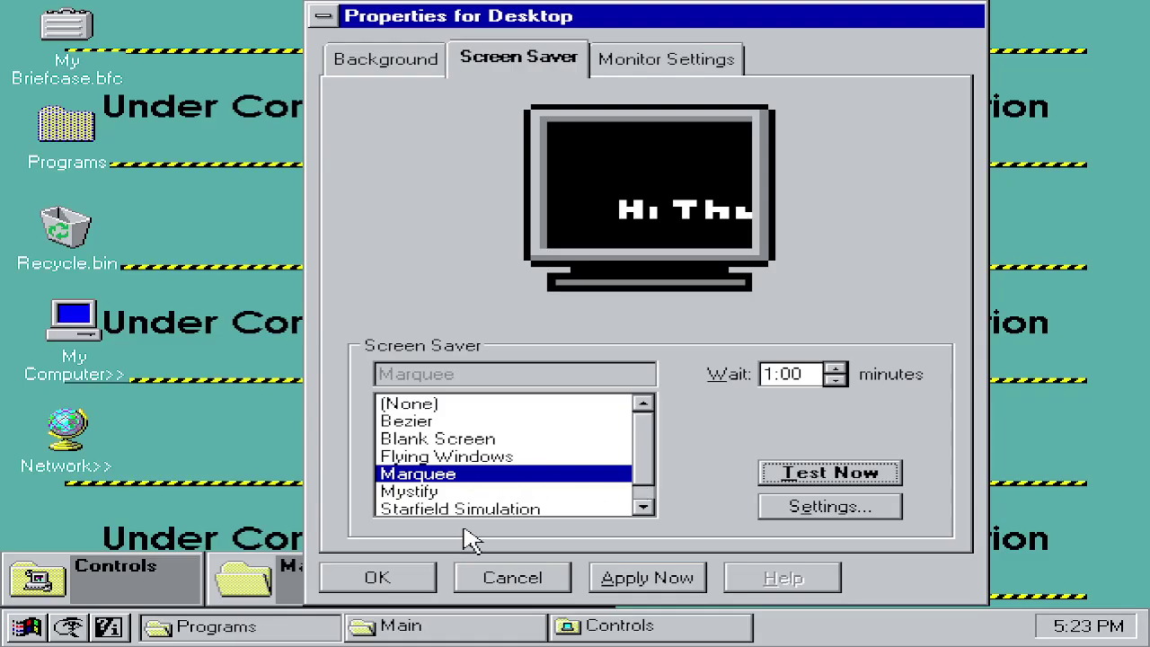
{"action": "left_click", "coordinate": [544, 490]}
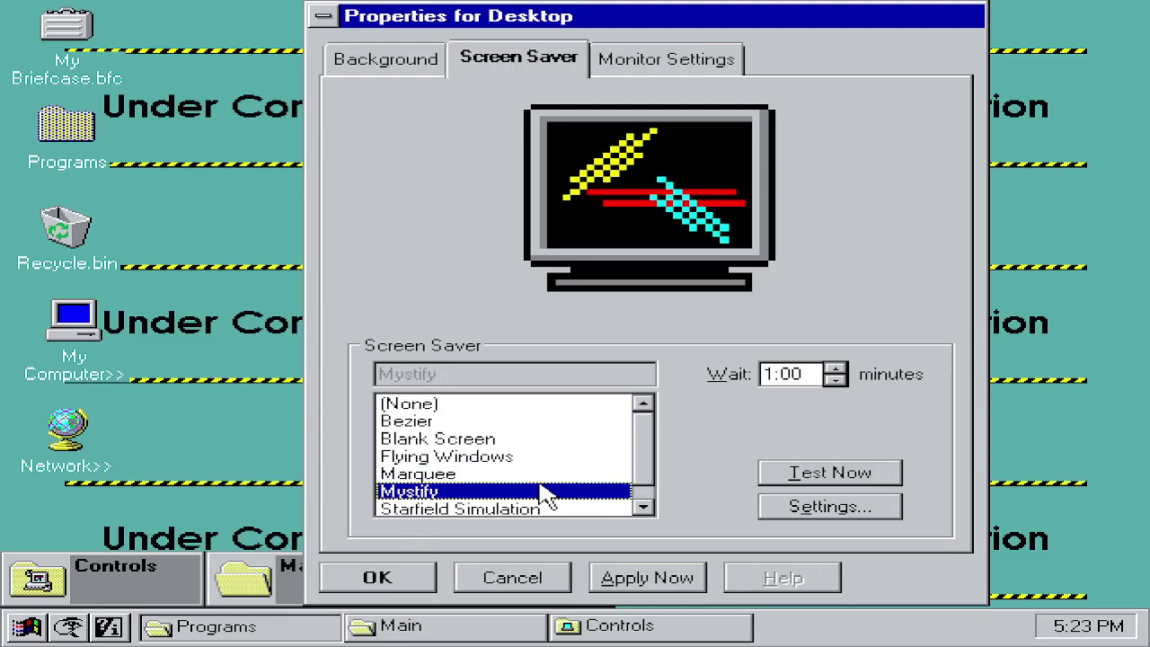
{"action": "left_click", "coordinate": [770, 472]}
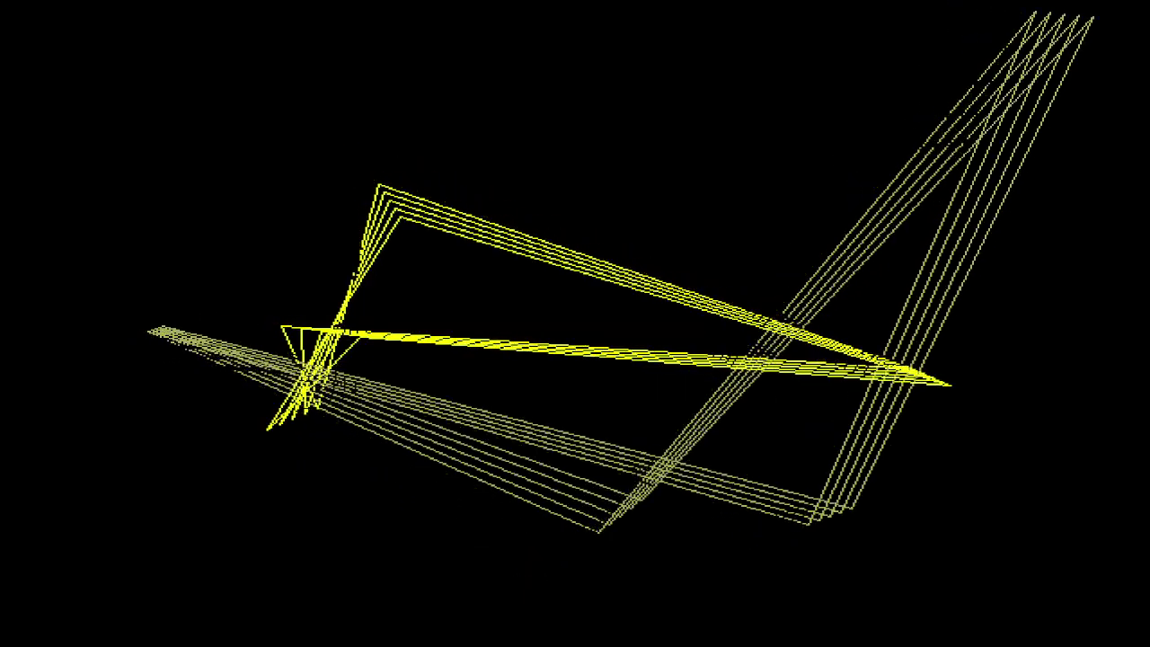
{"action": "mouse_move", "coordinate": [769, 471]}
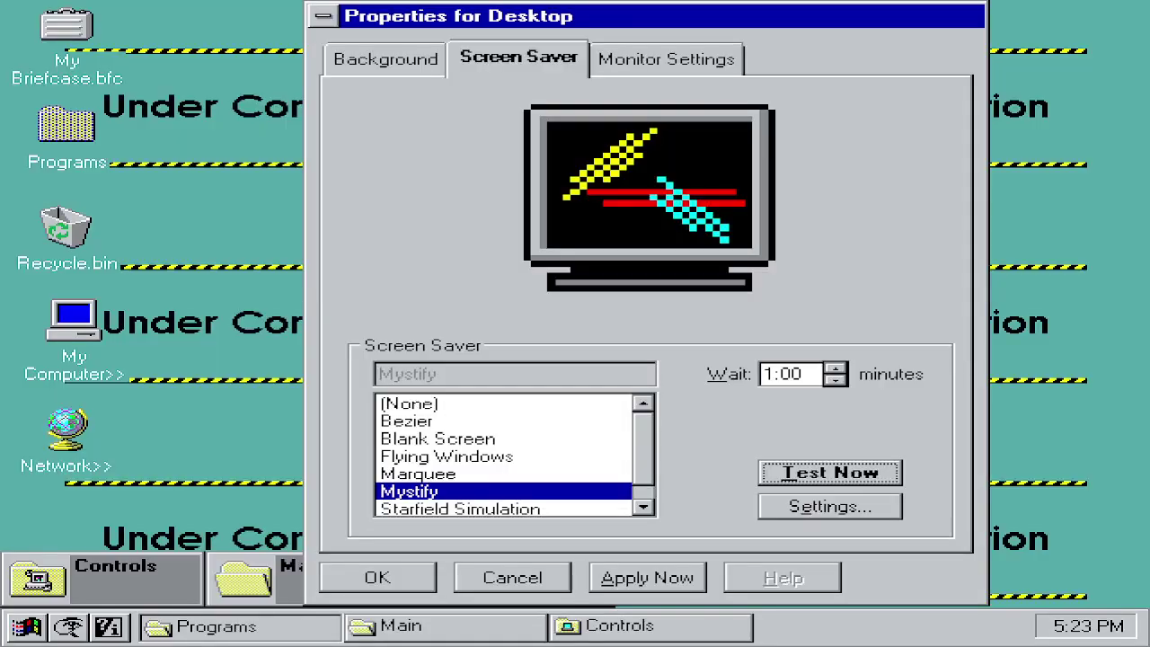
Step: Test Starfield Simulation and leave it as the chosen screen saver
{"action": "left_click", "coordinate": [449, 509]}
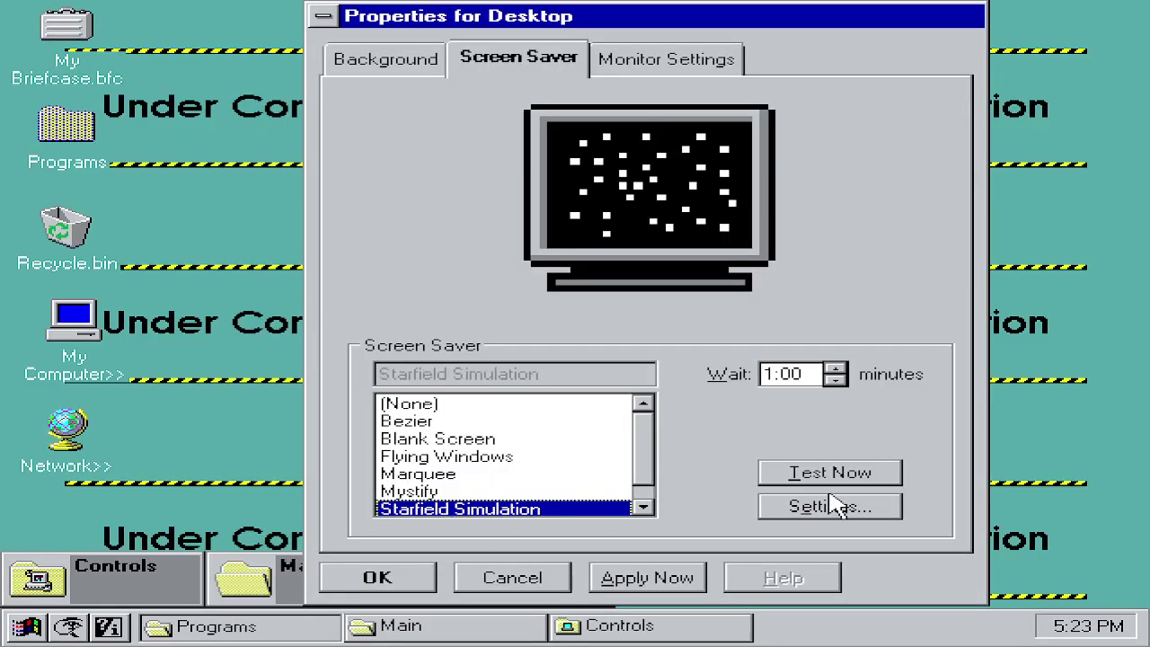
{"action": "left_click", "coordinate": [799, 474]}
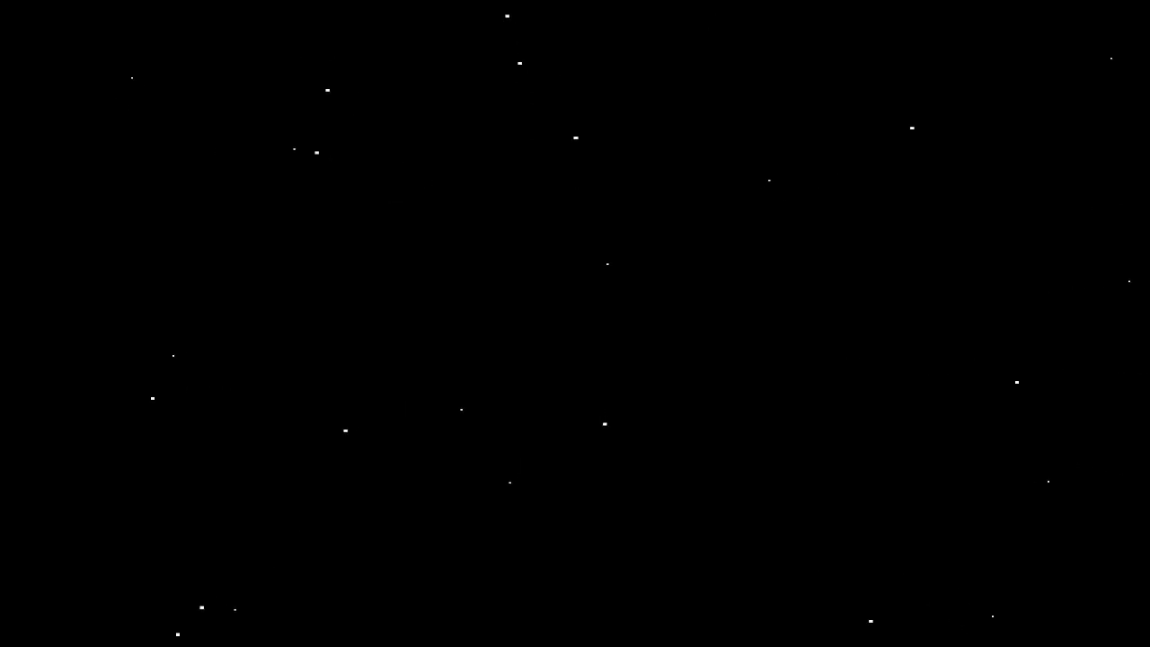
{"action": "mouse_move", "coordinate": [710, 458]}
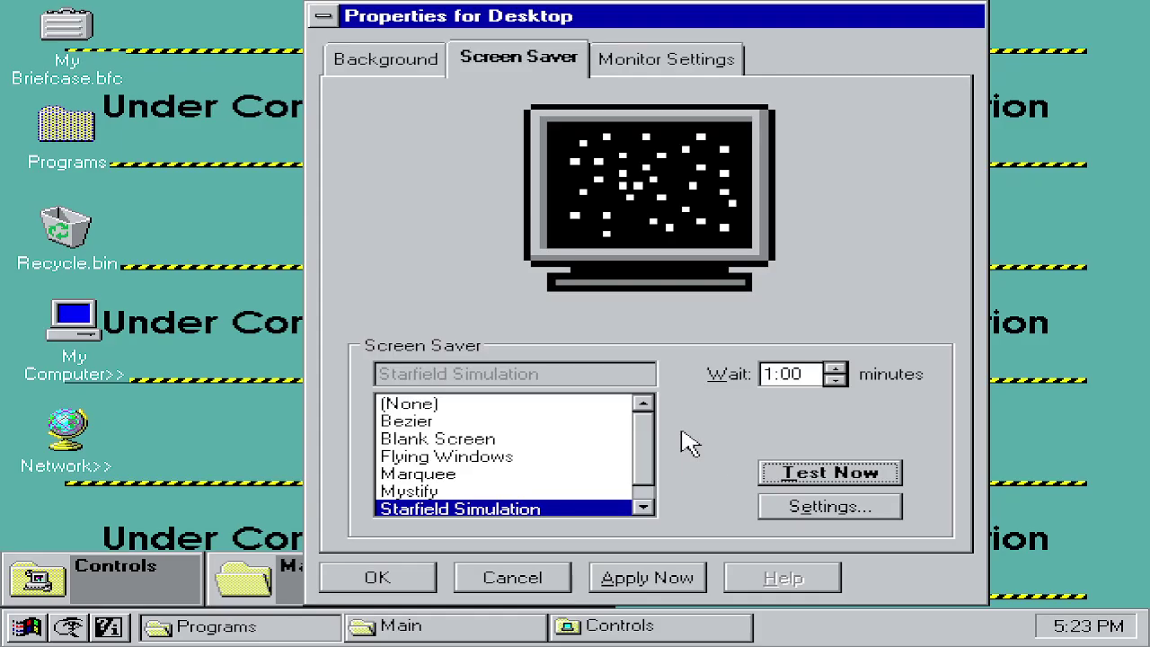
{"action": "left_click", "coordinate": [643, 507]}
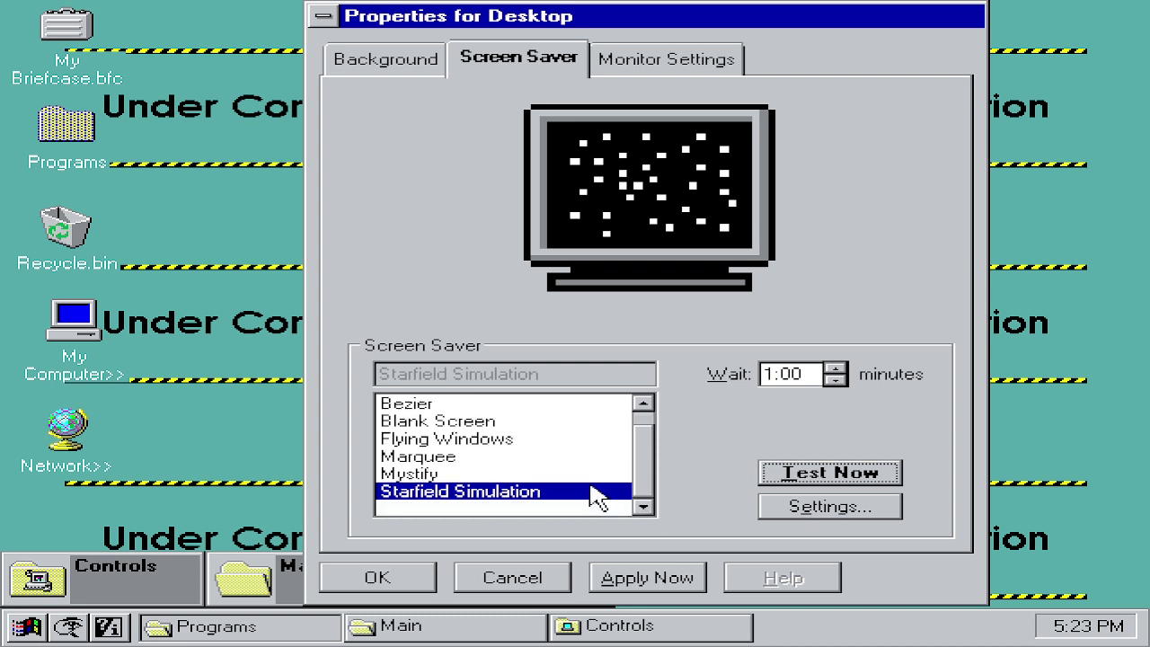
{"action": "left_click", "coordinate": [650, 68]}
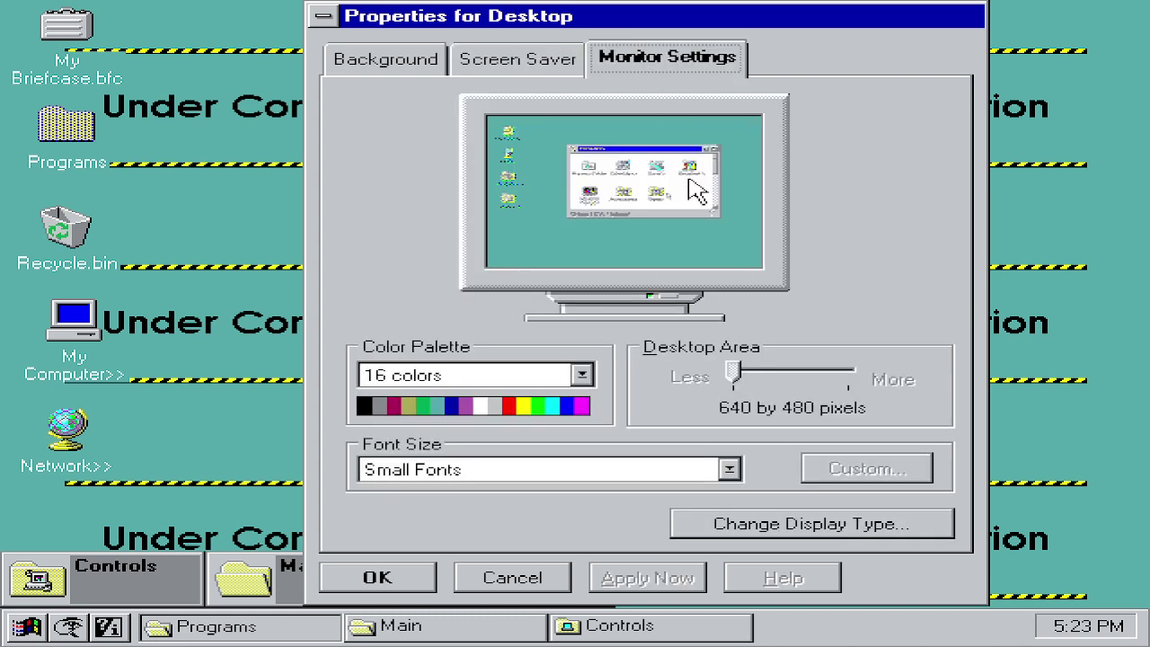
Step: Check the colour palette and font size lists, keeping 16 colors and Small Fonts
{"action": "left_click", "coordinate": [521, 376]}
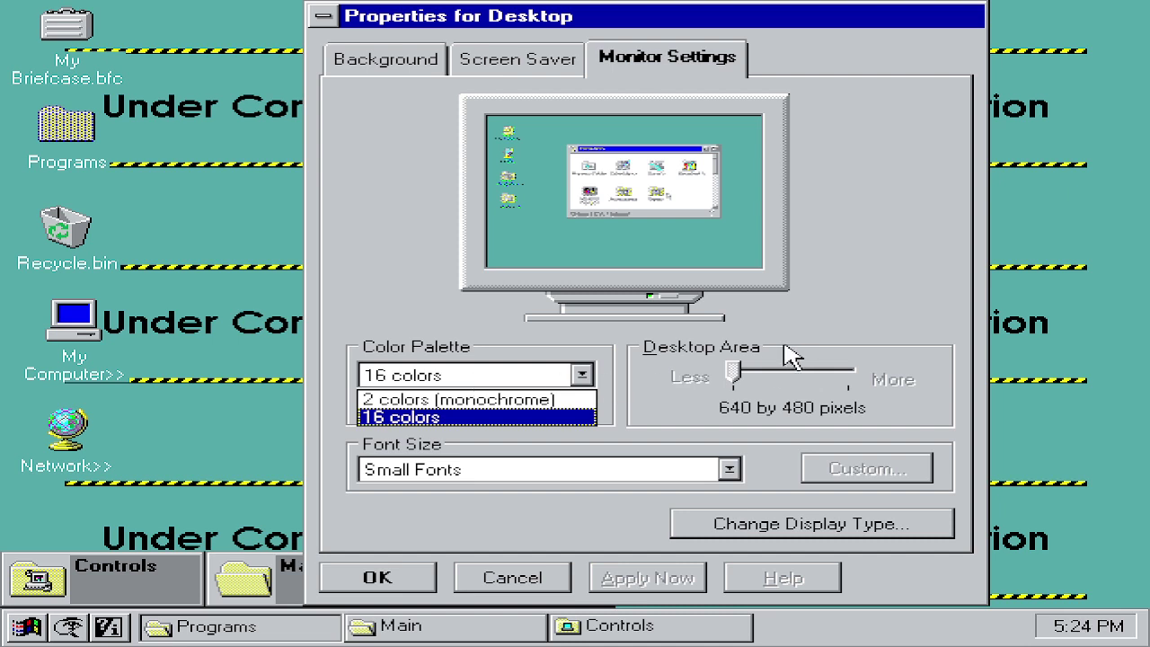
{"action": "left_click", "coordinate": [727, 370]}
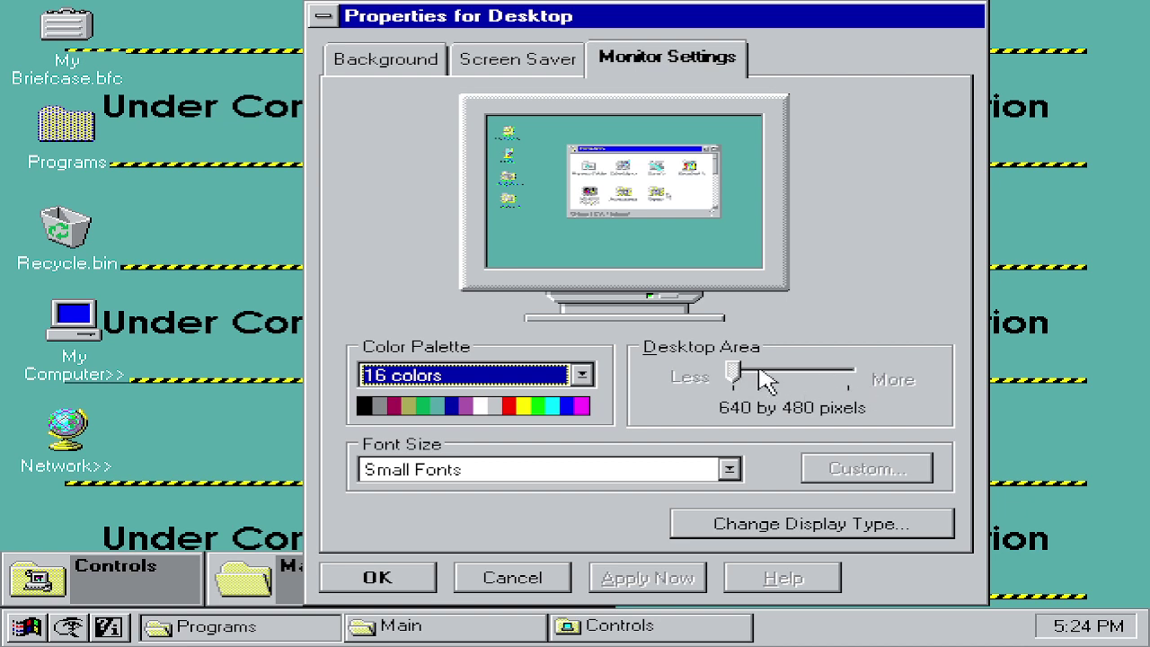
{"action": "left_click", "coordinate": [651, 474]}
{"action": "left_click", "coordinate": [665, 476]}
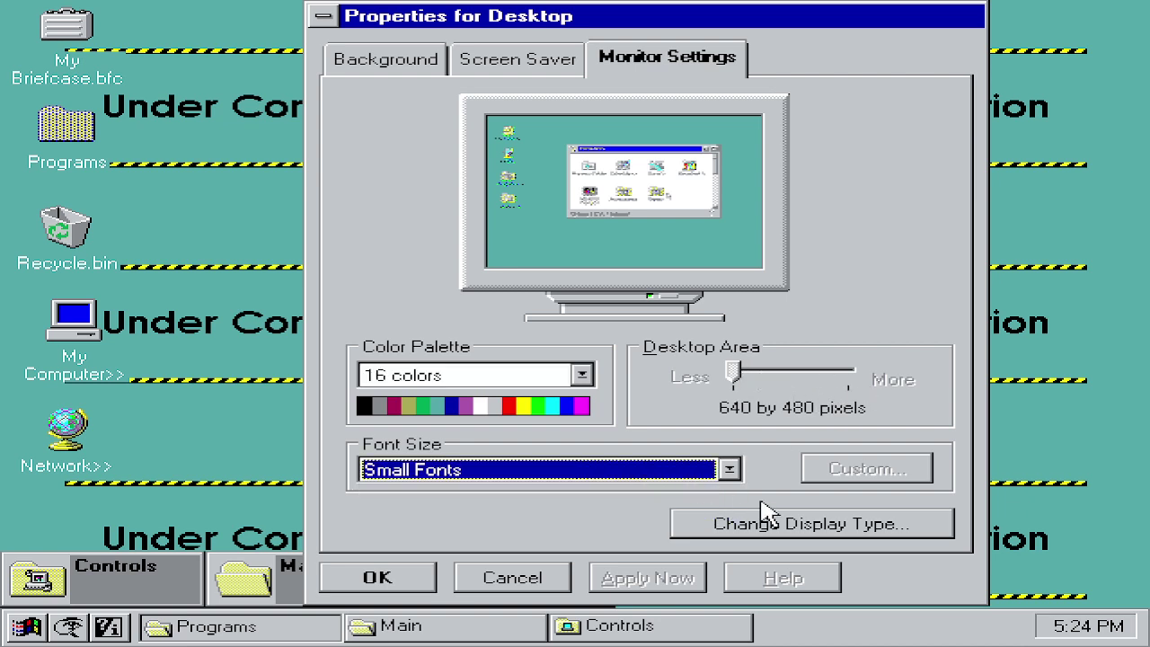
Step: Look at the display type's adapter models, then cancel out of display type and Desktop properties
{"action": "left_click", "coordinate": [833, 532]}
{"action": "left_click", "coordinate": [846, 166]}
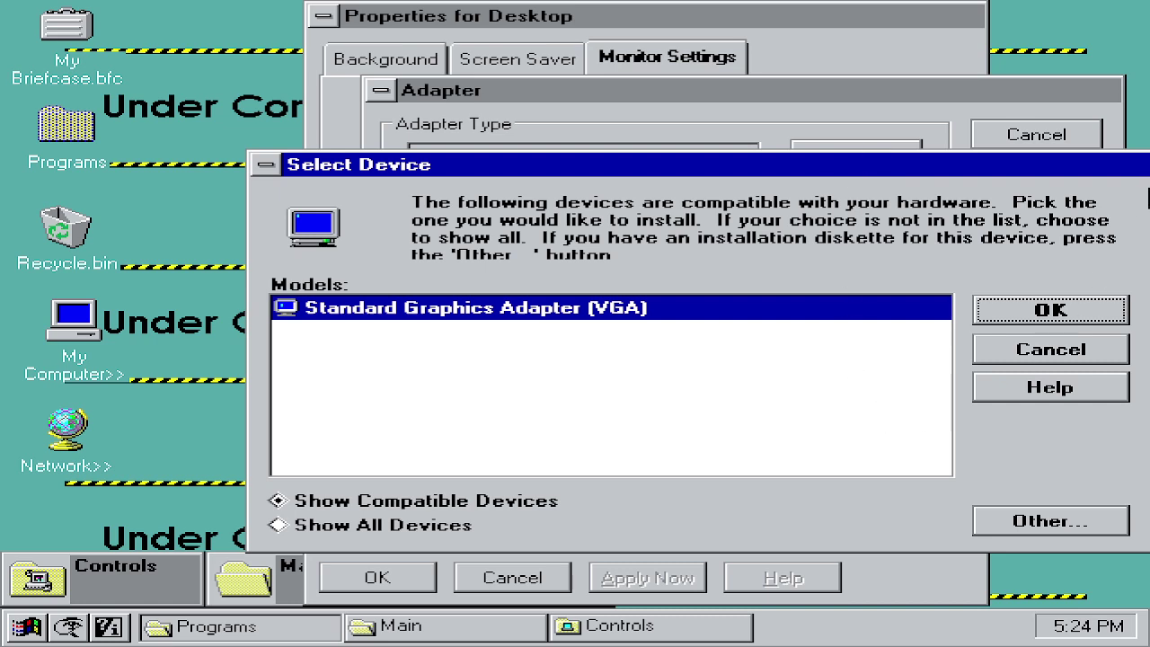
{"action": "left_click", "coordinate": [1060, 352]}
{"action": "left_click", "coordinate": [1038, 135]}
{"action": "left_click", "coordinate": [498, 579]}
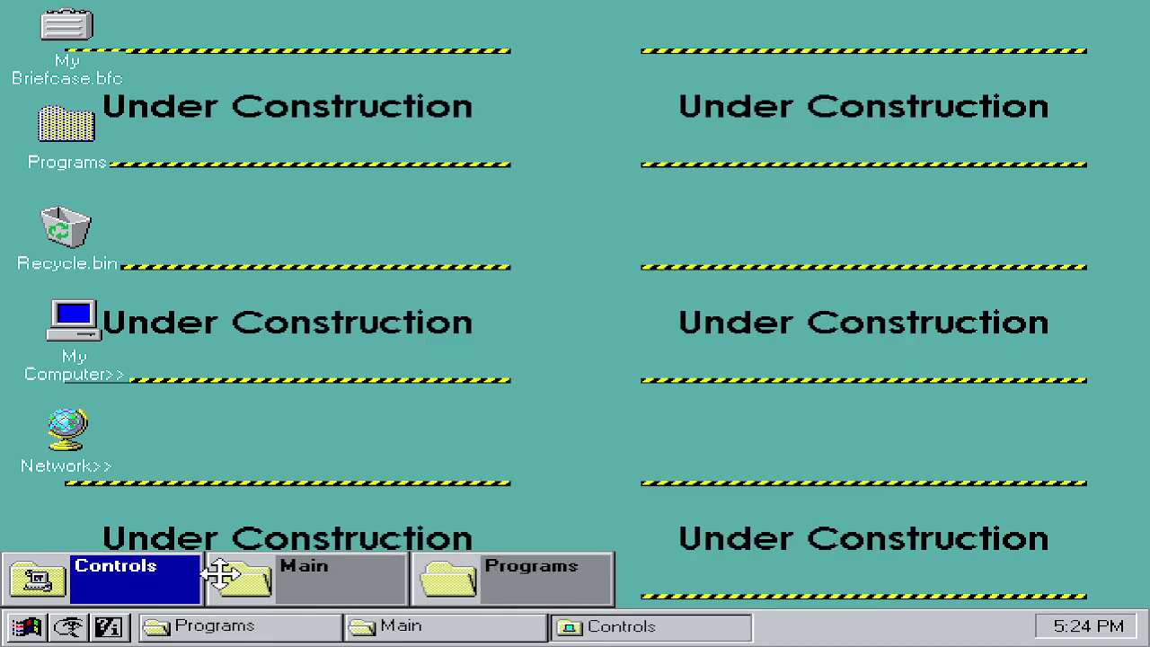
Step: Restore Programs, open Main and Control Panels, then launch Modems to install a new modem
{"action": "left_click", "coordinate": [516, 590]}
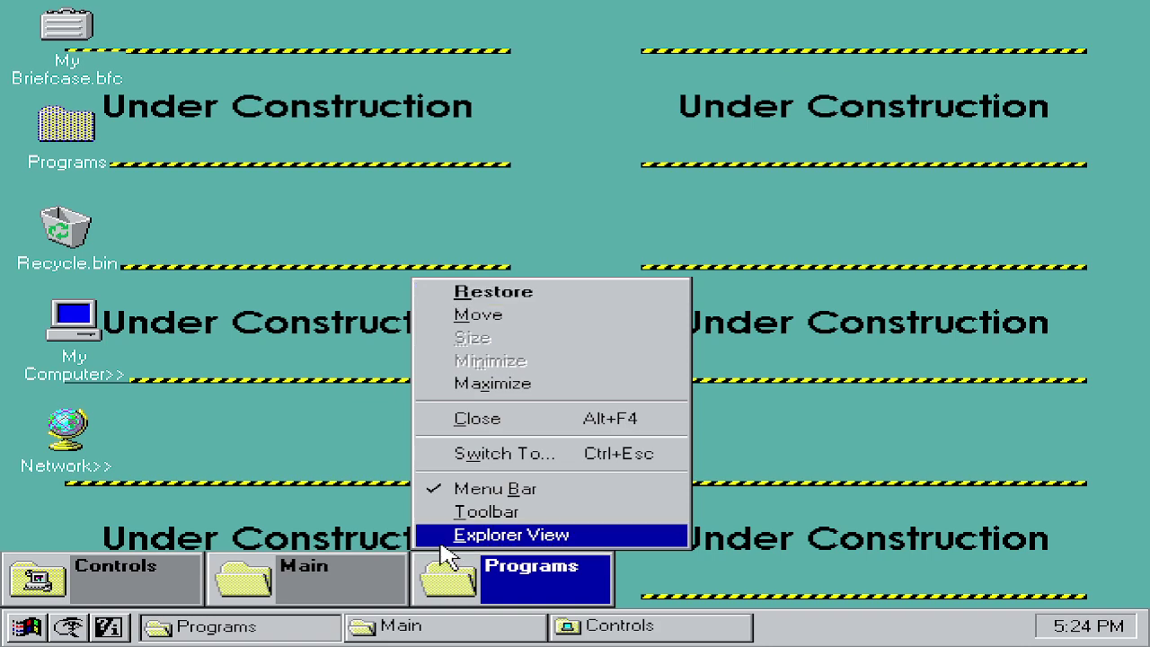
{"action": "key", "text": "r"}
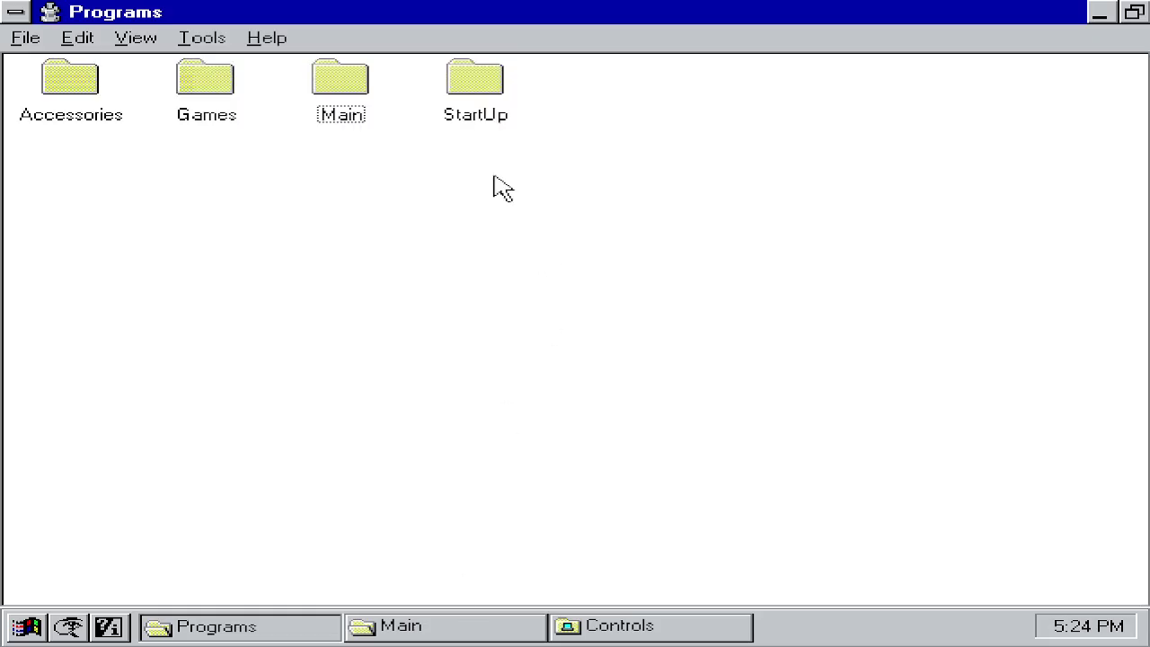
{"action": "double_click", "coordinate": [340, 103]}
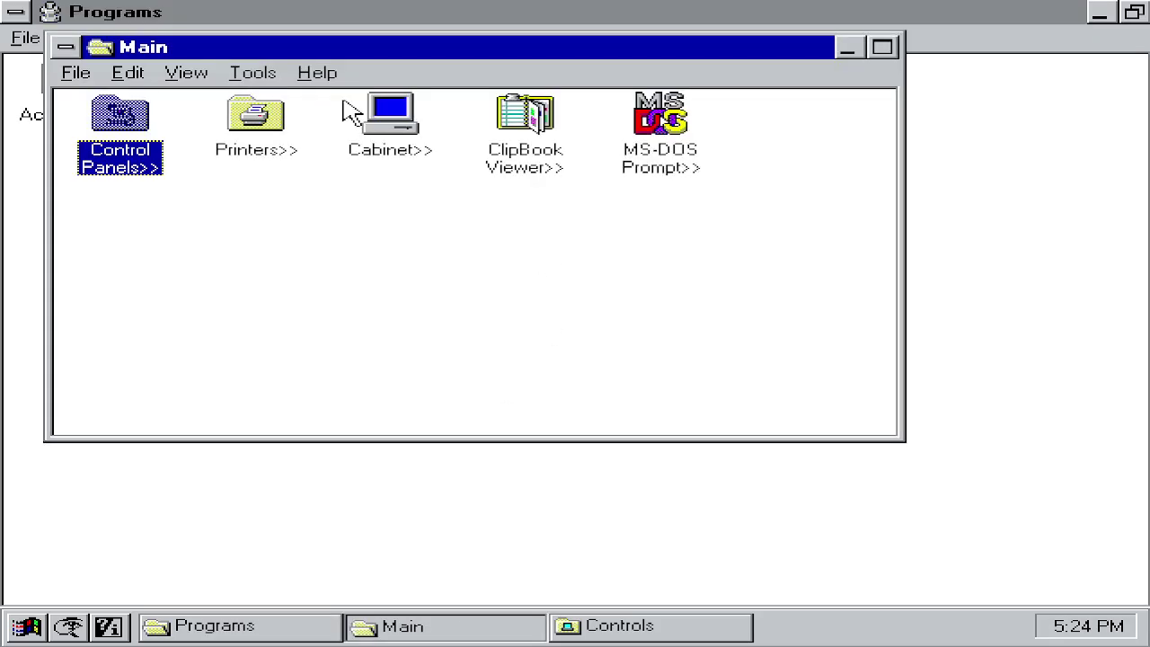
{"action": "left_click", "coordinate": [63, 120]}
{"action": "double_click", "coordinate": [120, 115]}
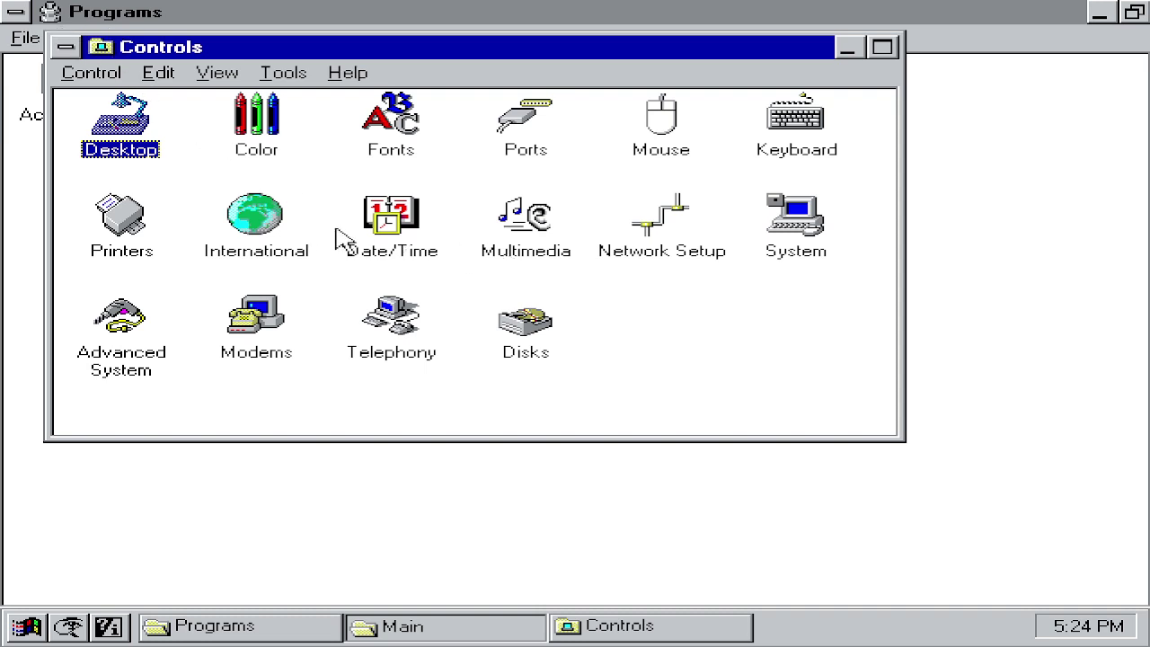
{"action": "double_click", "coordinate": [231, 352]}
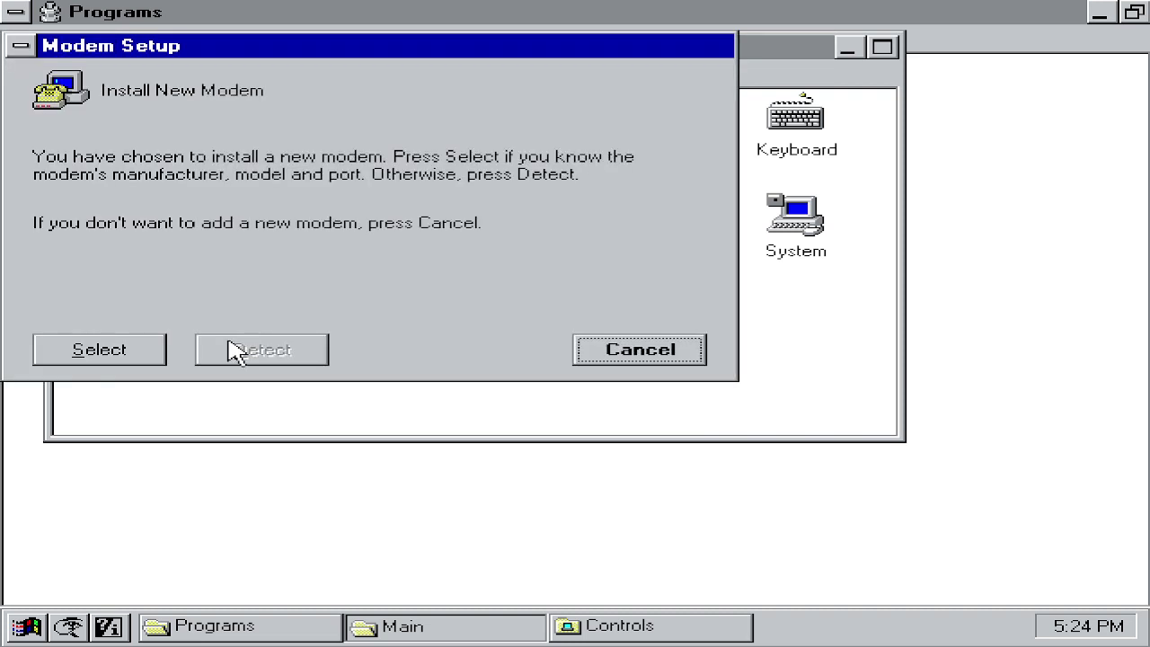
Step: Browse the modem device list, try Show Compatible Devices, then cancel the modem installation
{"action": "left_click", "coordinate": [109, 344]}
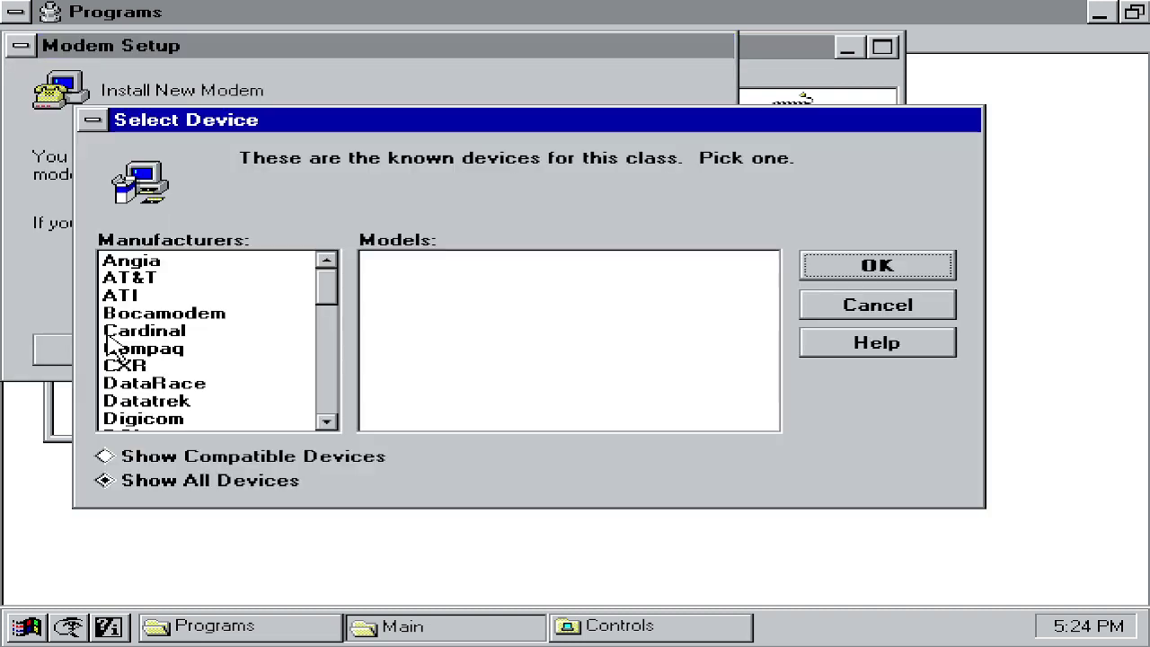
{"action": "left_click", "coordinate": [386, 458]}
{"action": "left_click", "coordinate": [539, 405]}
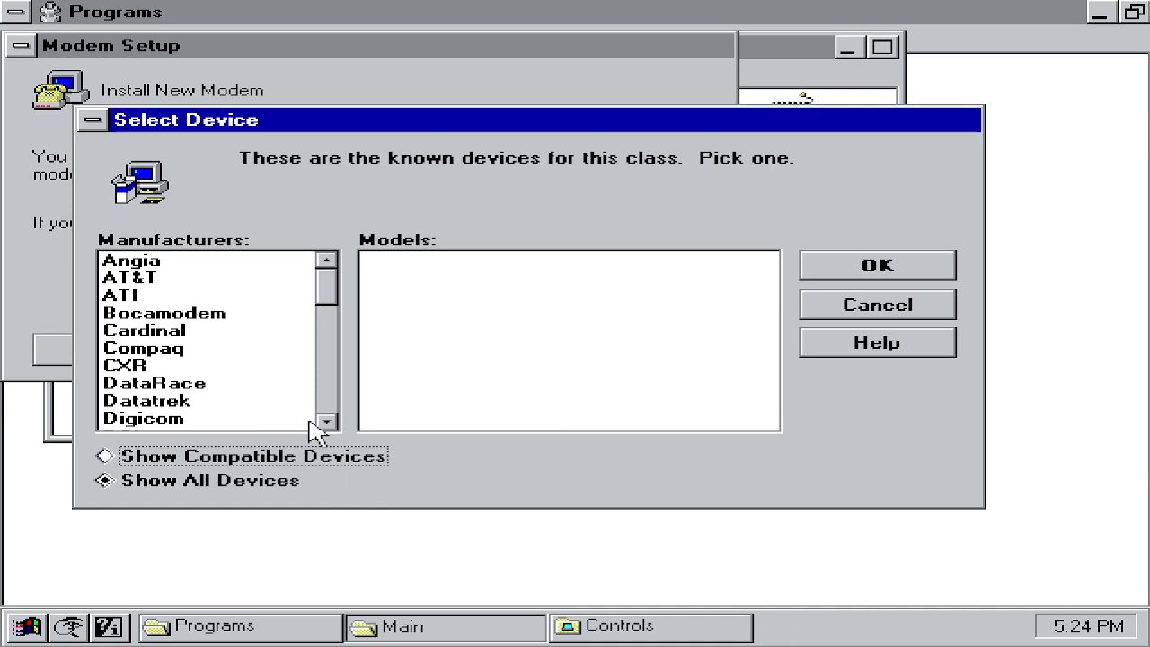
{"action": "left_click", "coordinate": [840, 308]}
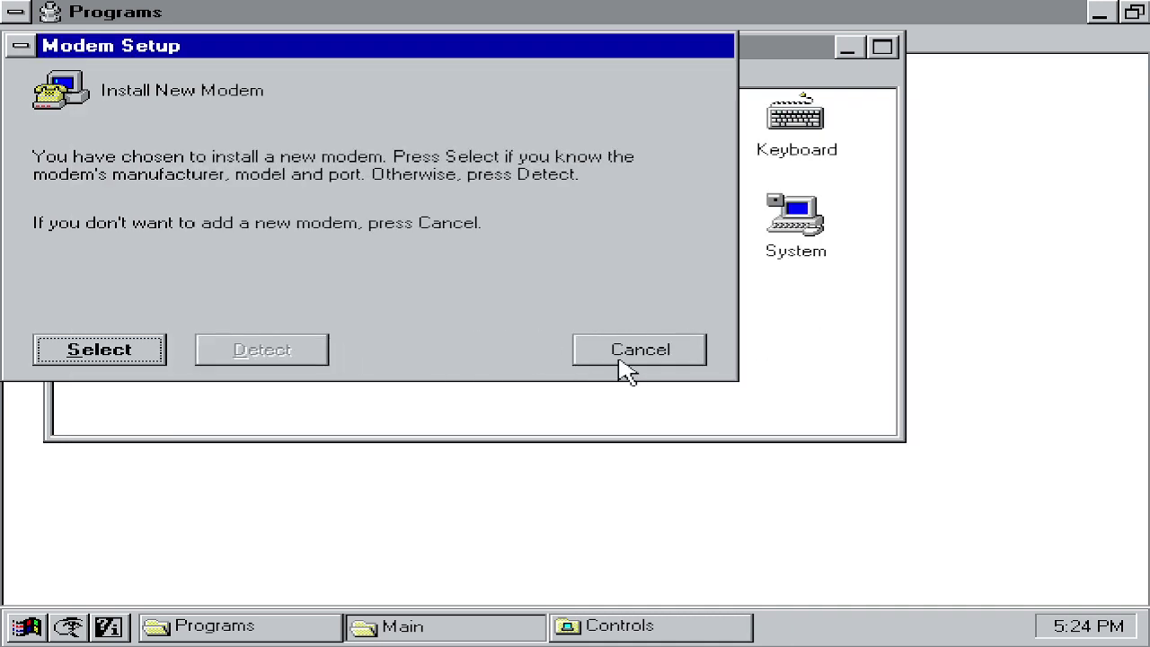
{"action": "left_click", "coordinate": [620, 357]}
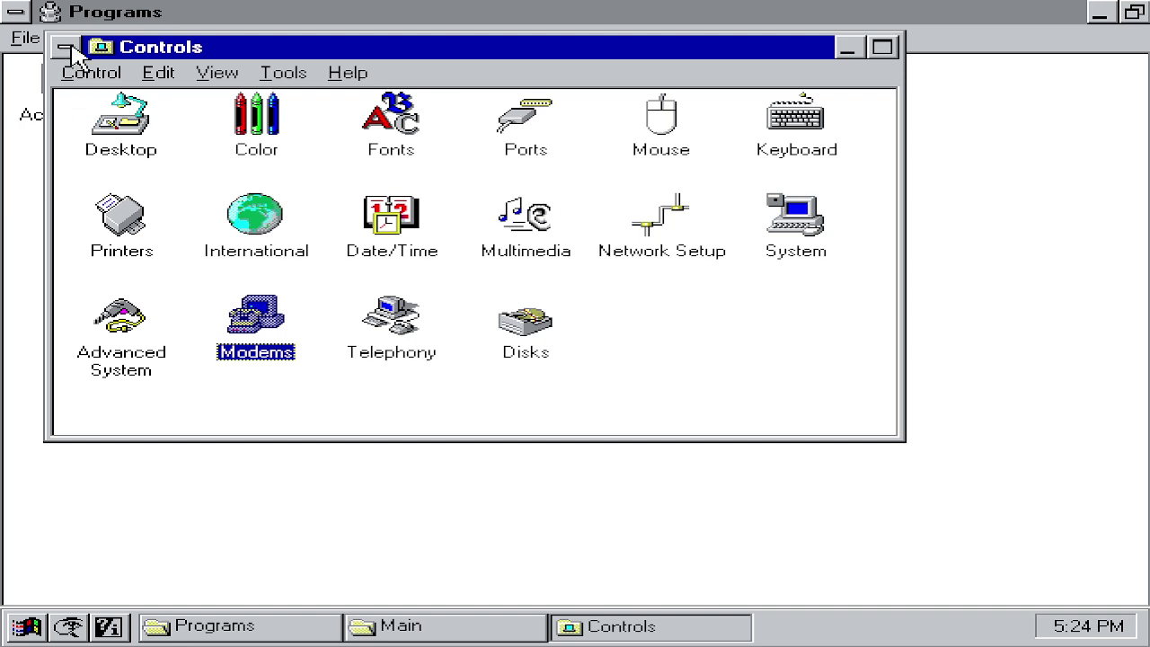
{"action": "left_click", "coordinate": [72, 53]}
Step: Close the Controls and Main windows, open Games, and launch FreeCell
{"action": "left_click", "coordinate": [248, 199]}
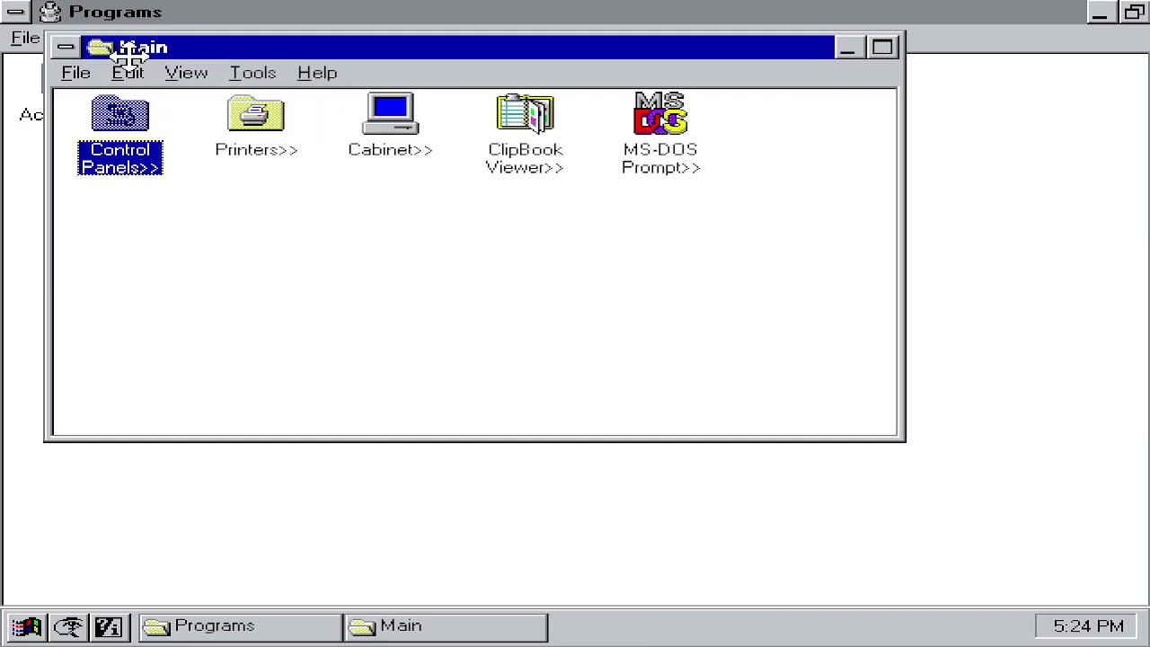
{"action": "left_click", "coordinate": [70, 48]}
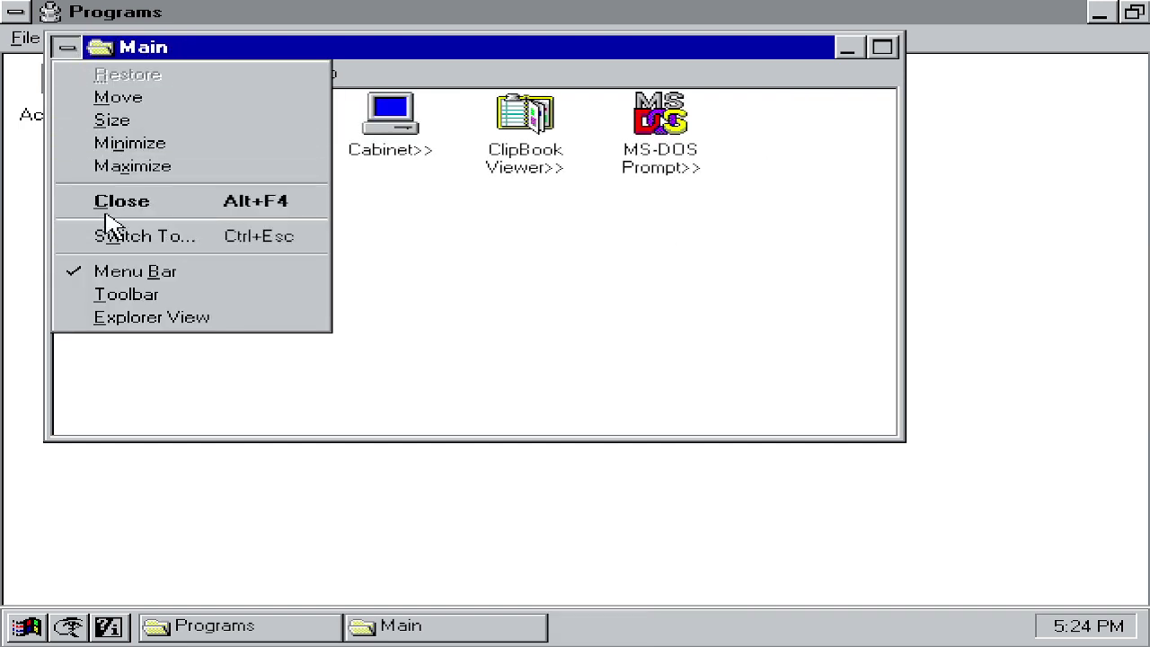
{"action": "left_click", "coordinate": [70, 205]}
{"action": "double_click", "coordinate": [211, 97]}
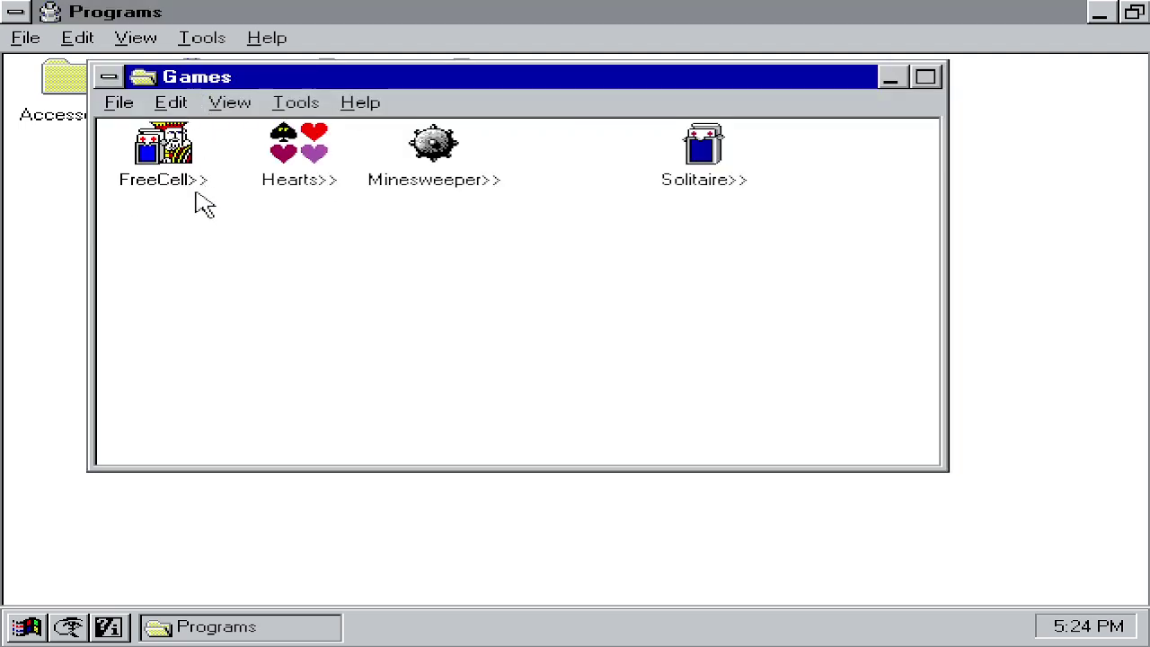
{"action": "double_click", "coordinate": [201, 182]}
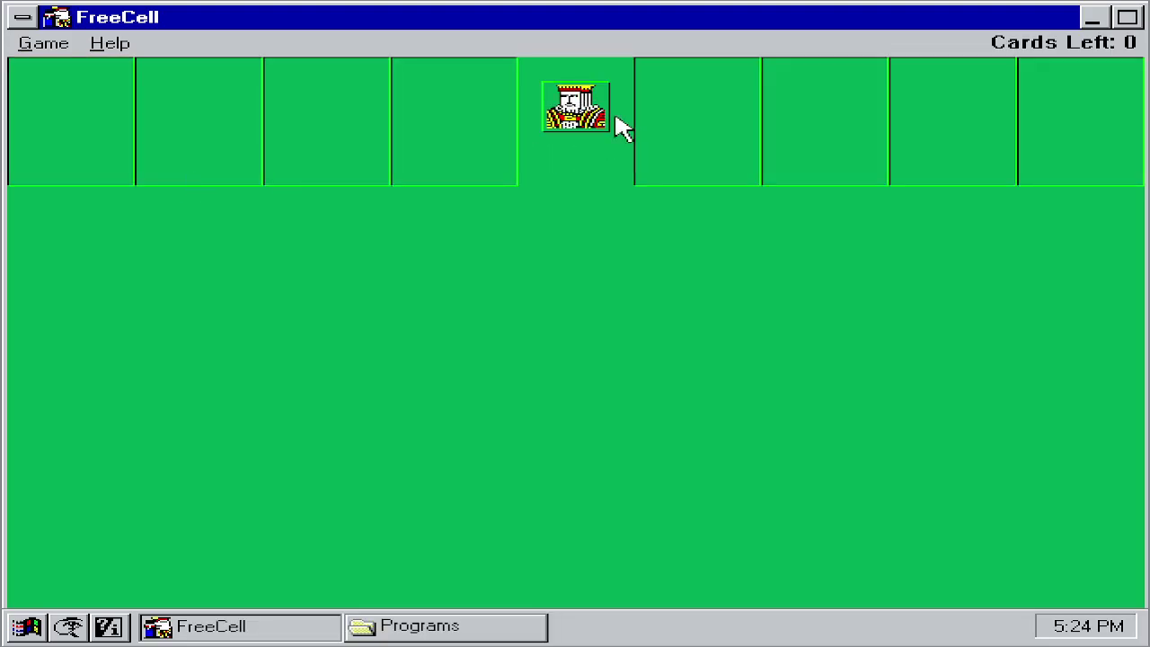
Step: Deal a new FreeCell game and move the K♦ to the first free cell
{"action": "left_click", "coordinate": [23, 18]}
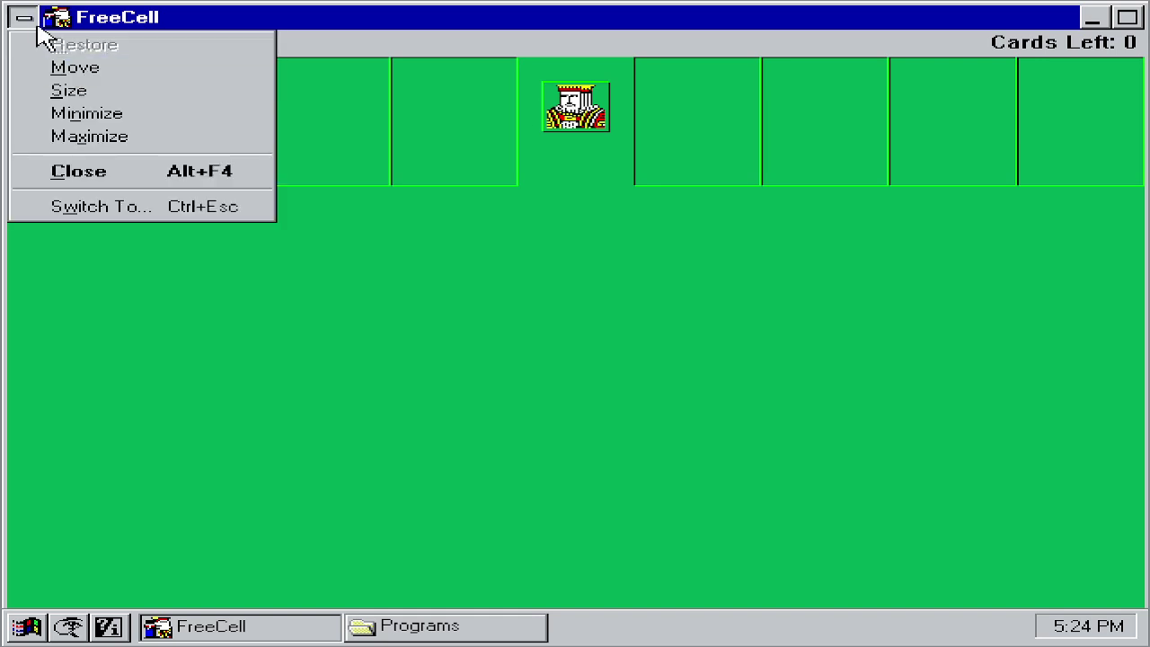
{"action": "left_click", "coordinate": [34, 18]}
{"action": "left_click", "coordinate": [43, 42]}
{"action": "left_click", "coordinate": [85, 70]}
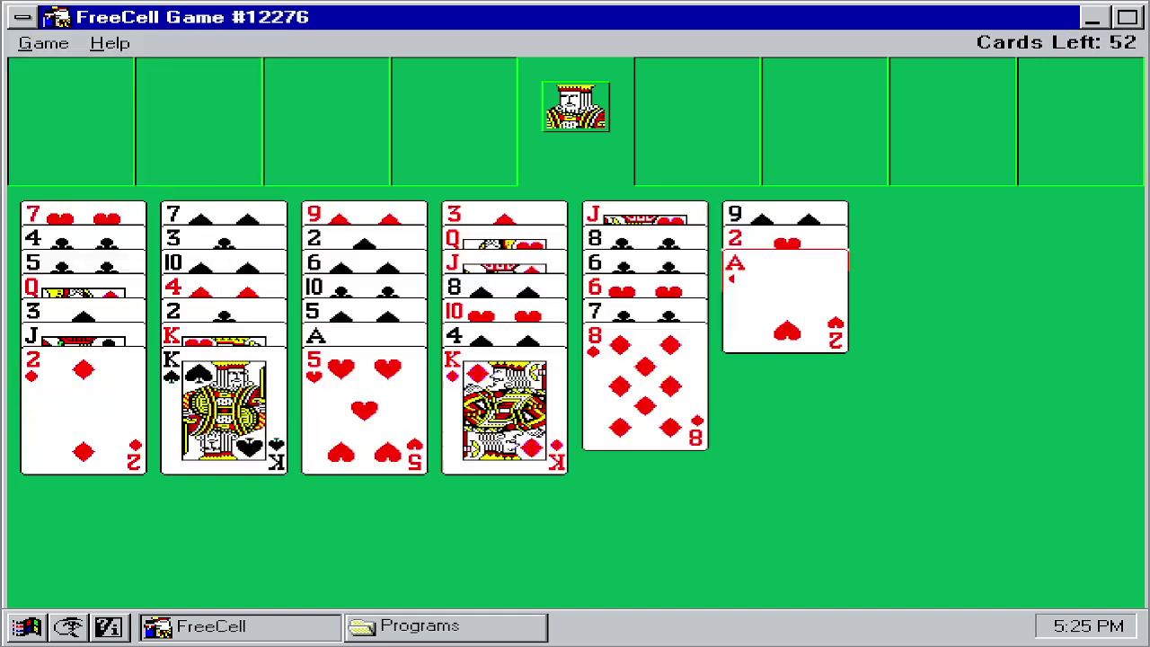
{"action": "left_click", "coordinate": [552, 375]}
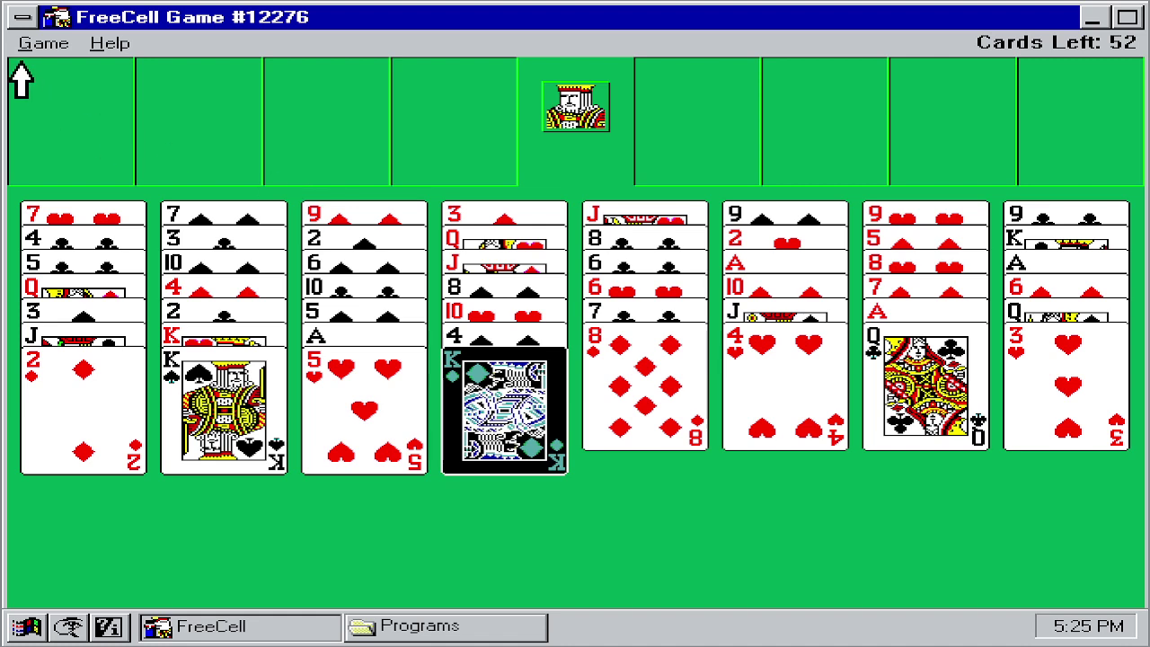
{"action": "left_click", "coordinate": [78, 140]}
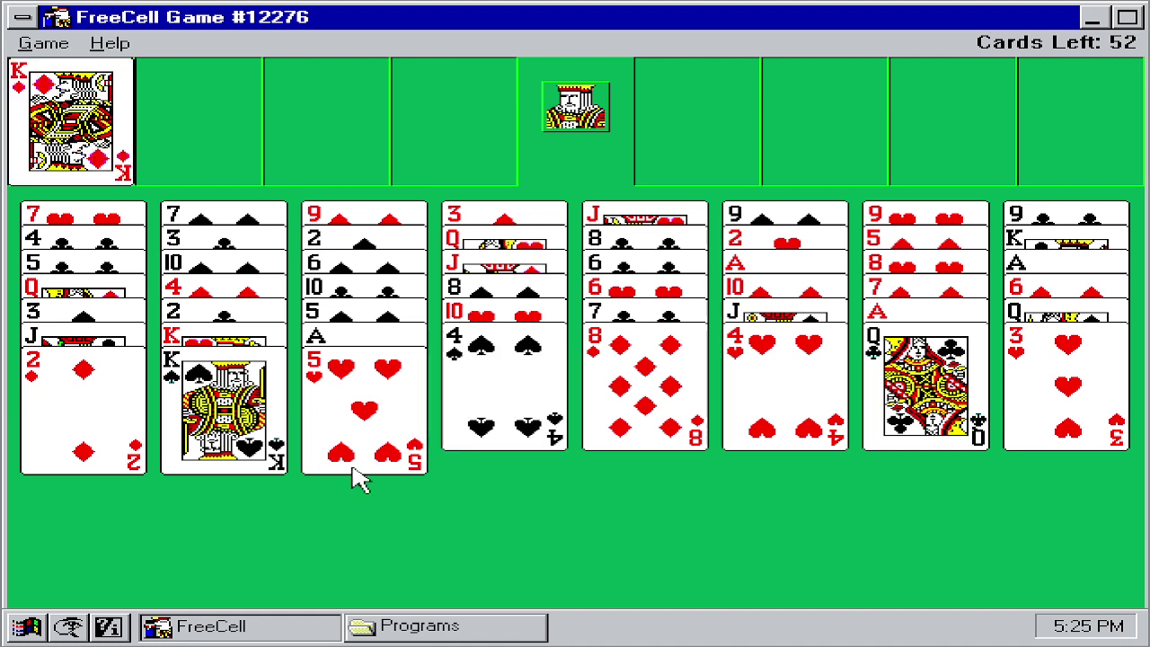
Step: Park the K♠ in a free cell; the Q♣ is rejected on occupied free cells
{"action": "left_click", "coordinate": [270, 422]}
{"action": "left_click", "coordinate": [224, 67]}
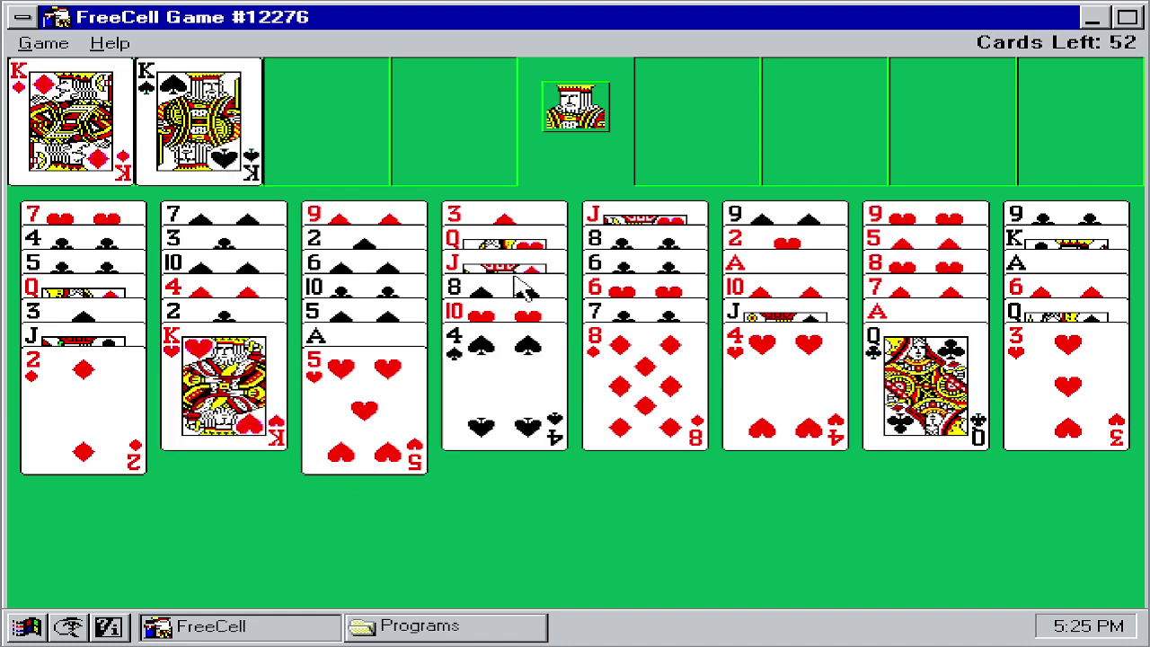
{"action": "left_click", "coordinate": [939, 388]}
{"action": "left_click", "coordinate": [41, 121]}
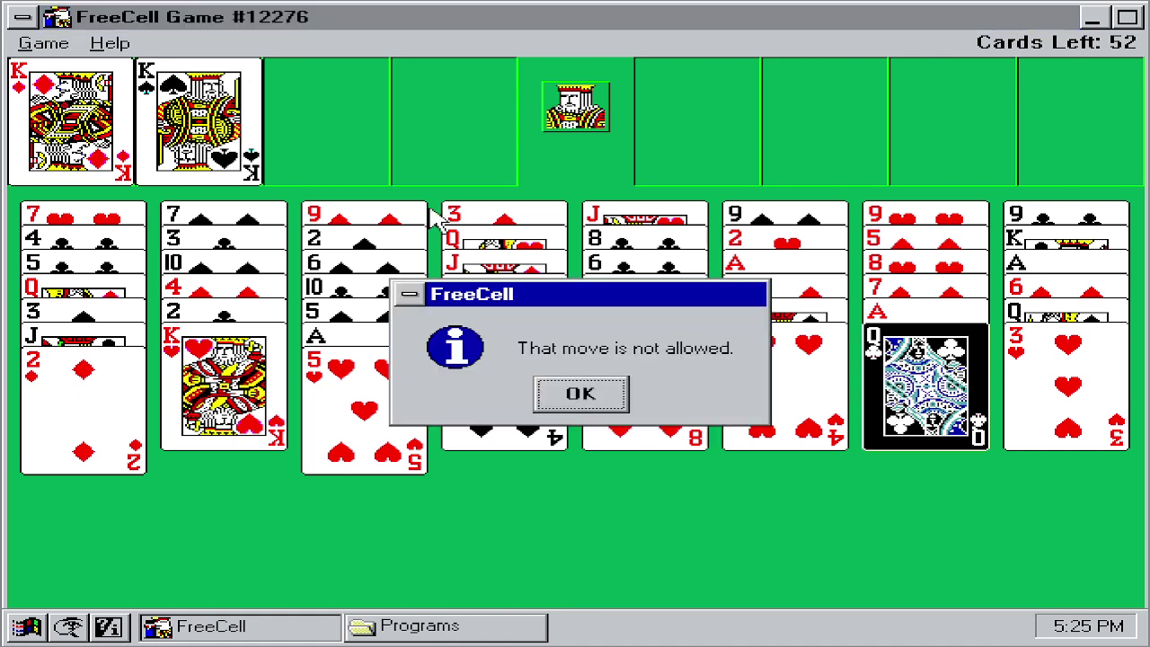
{"action": "left_click", "coordinate": [581, 393]}
{"action": "left_click", "coordinate": [873, 404]}
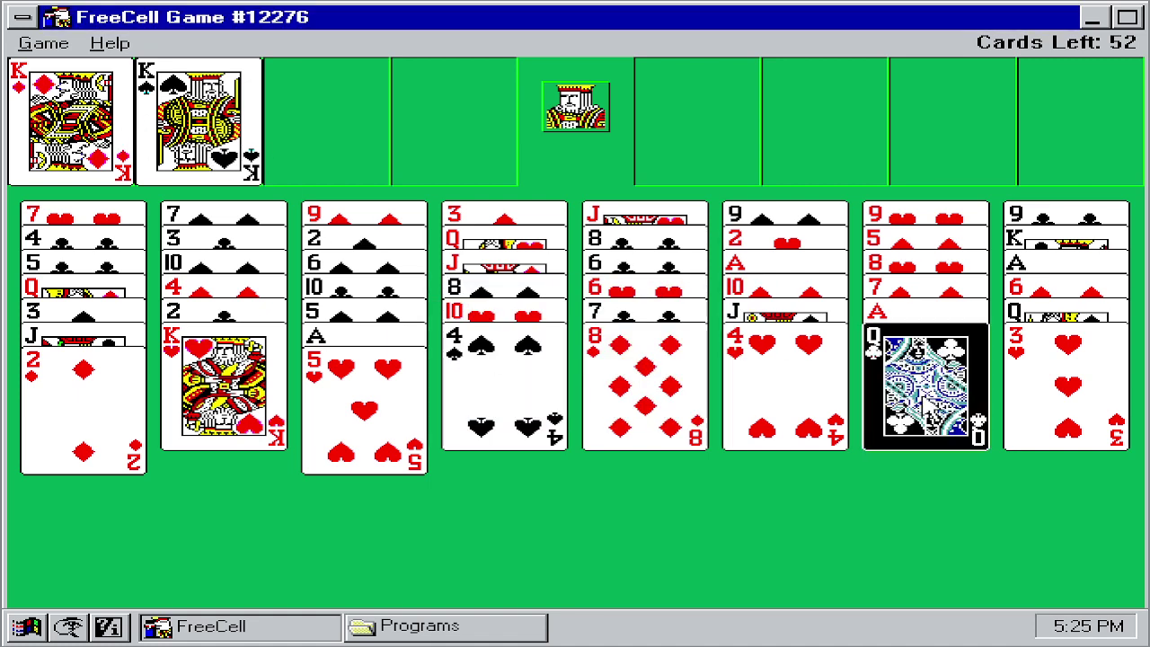
{"action": "left_click", "coordinate": [167, 103]}
{"action": "left_click", "coordinate": [540, 403]}
Step: Move the Q♣ into the third free cell; the K♠ move to an occupied cell fails
{"action": "left_click", "coordinate": [945, 409]}
{"action": "left_click", "coordinate": [490, 119]}
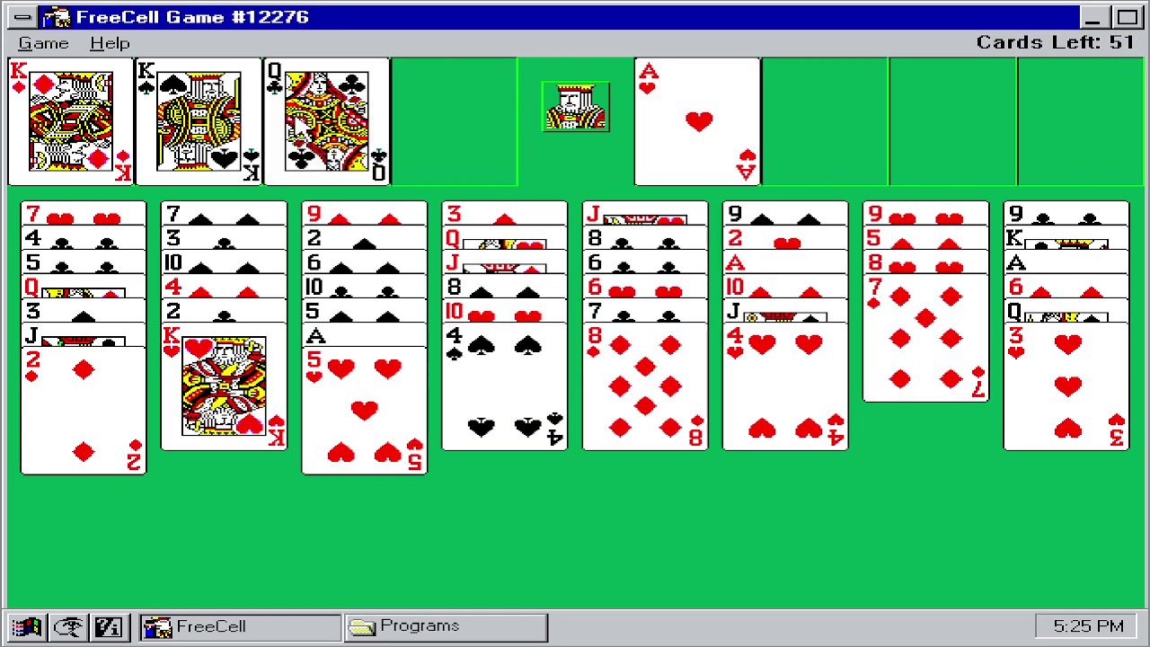
{"action": "left_click", "coordinate": [199, 117]}
{"action": "left_click", "coordinate": [302, 130]}
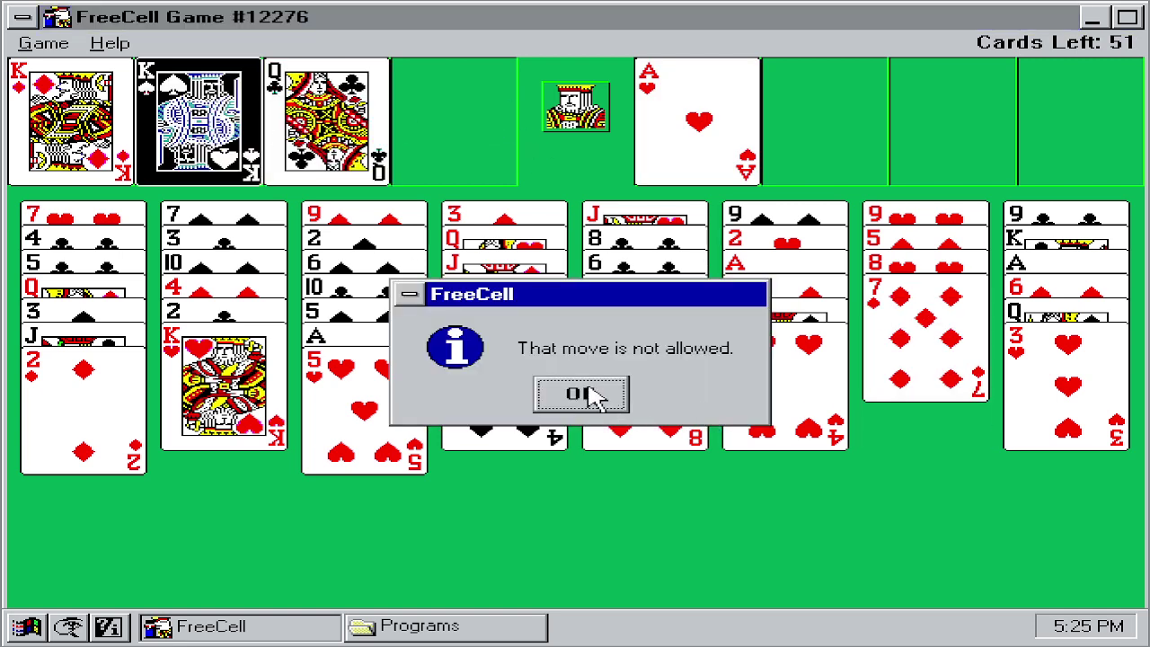
{"action": "left_click", "coordinate": [595, 397]}
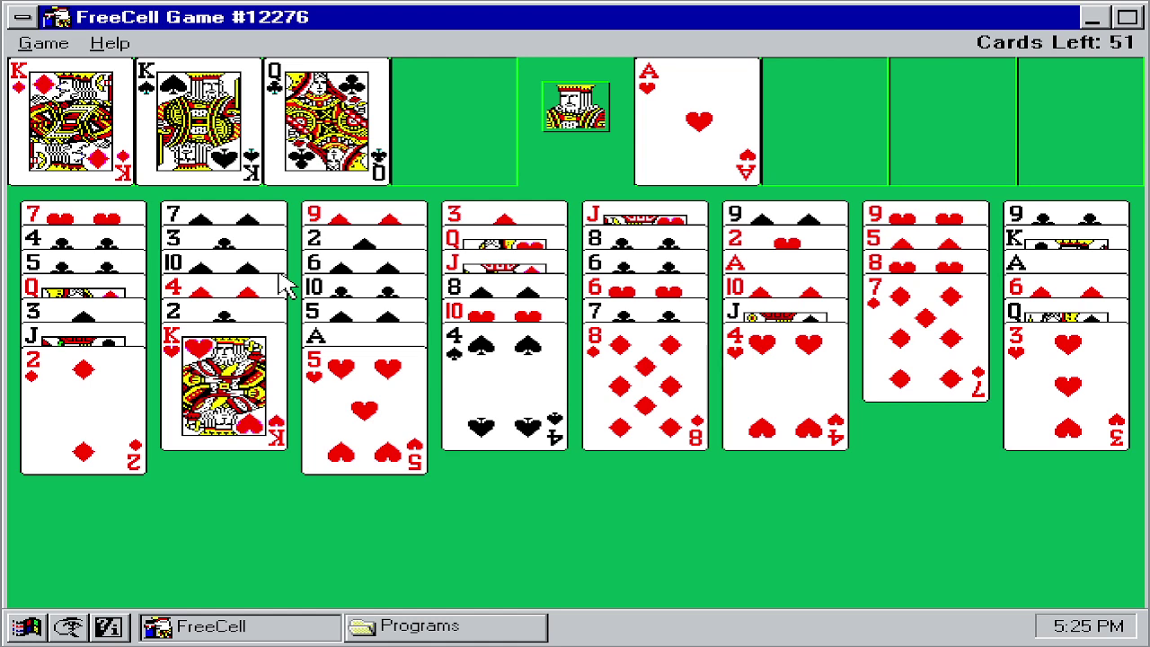
Step: Put the Q♣ onto the K♥ in column 2; K♠ moves to columns are rejected
{"action": "left_click", "coordinate": [288, 117]}
{"action": "left_click", "coordinate": [254, 373]}
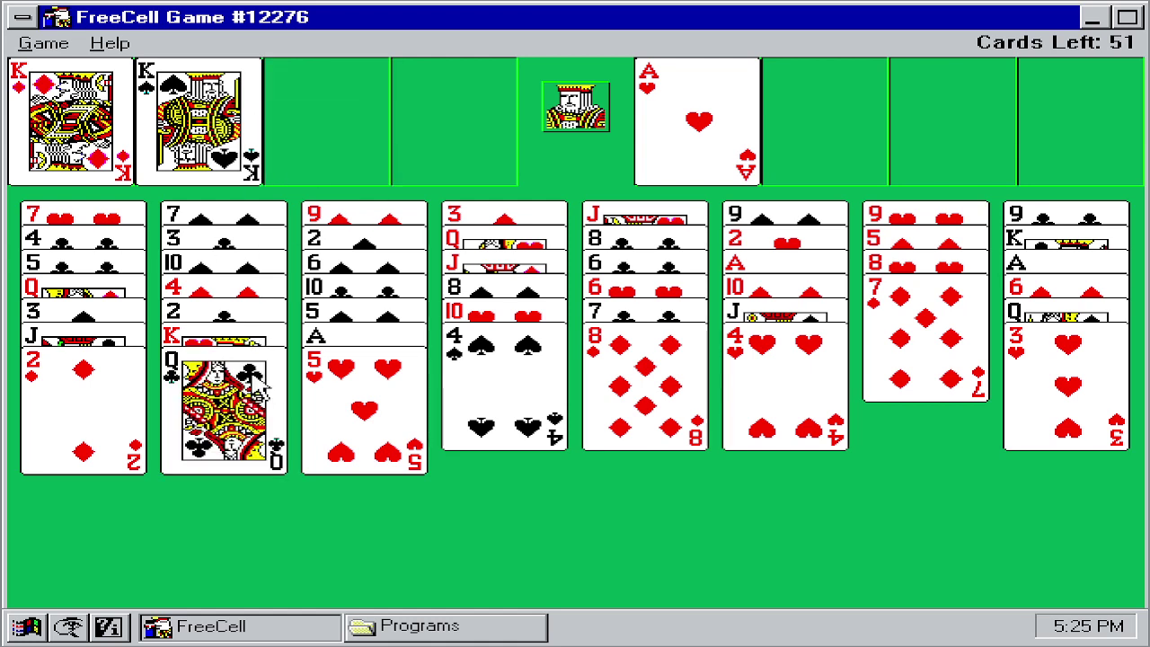
{"action": "left_click", "coordinate": [178, 133]}
{"action": "left_click", "coordinate": [771, 389]}
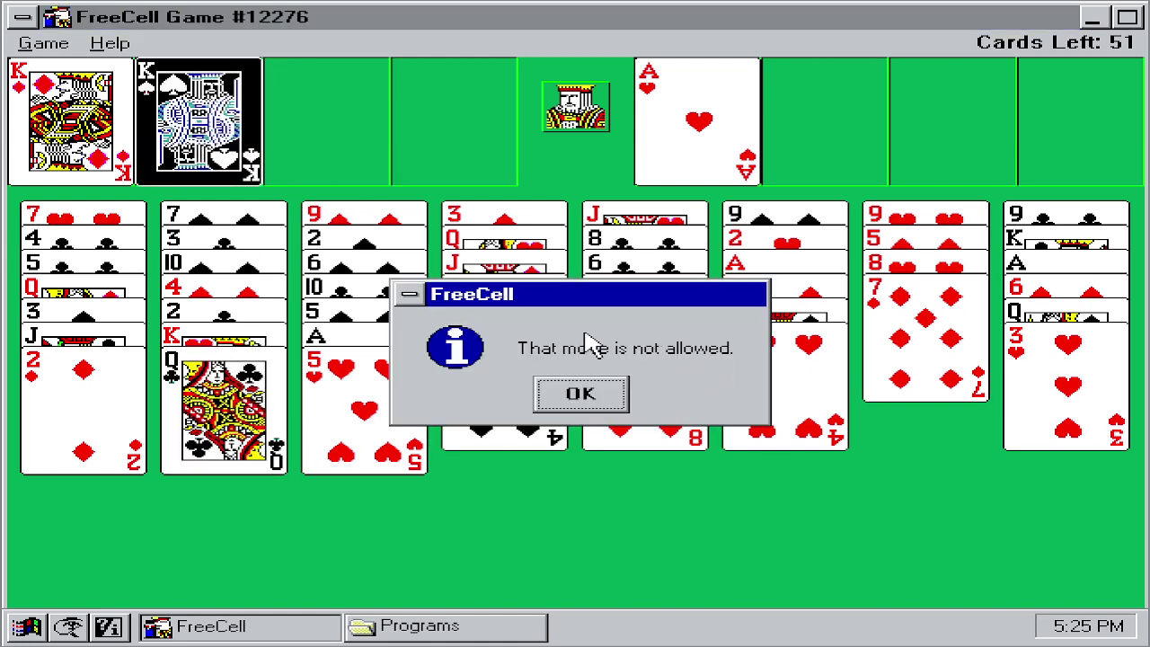
{"action": "left_click", "coordinate": [582, 394]}
{"action": "left_click", "coordinate": [185, 104]}
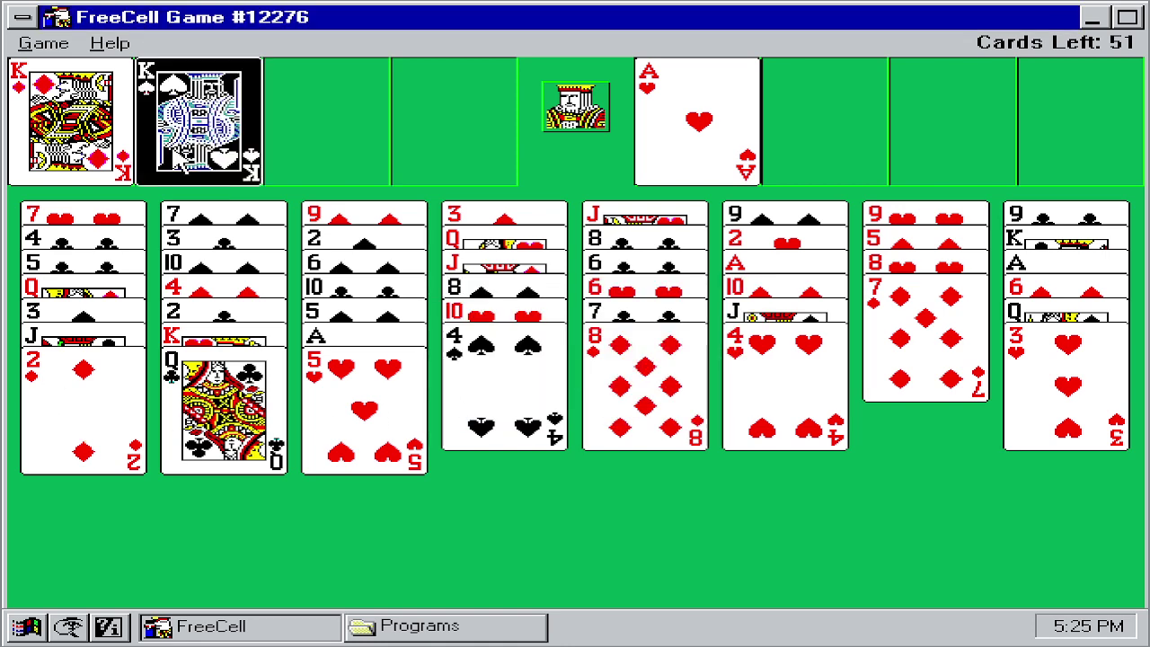
{"action": "left_click", "coordinate": [84, 440]}
{"action": "left_click", "coordinate": [584, 395]}
{"action": "left_click", "coordinate": [193, 134]}
{"action": "left_click", "coordinate": [1109, 400]}
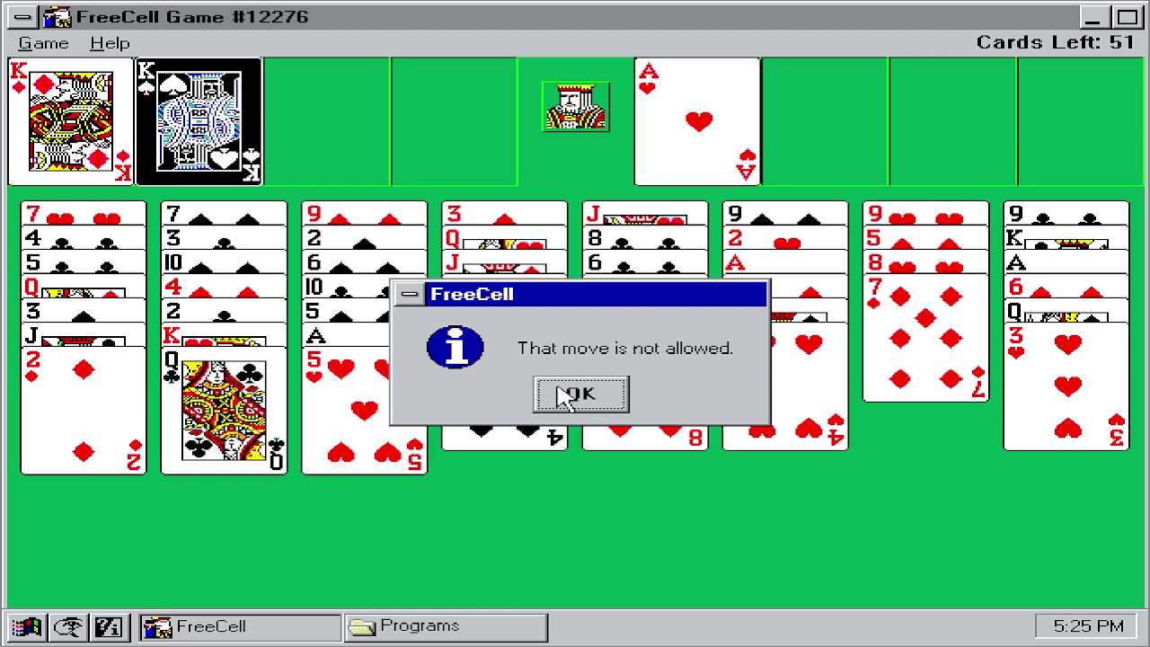
{"action": "left_click", "coordinate": [547, 392]}
Step: Close FreeCell, declining resignation once, then confirming Yes to resign and quit
{"action": "left_click", "coordinate": [27, 16]}
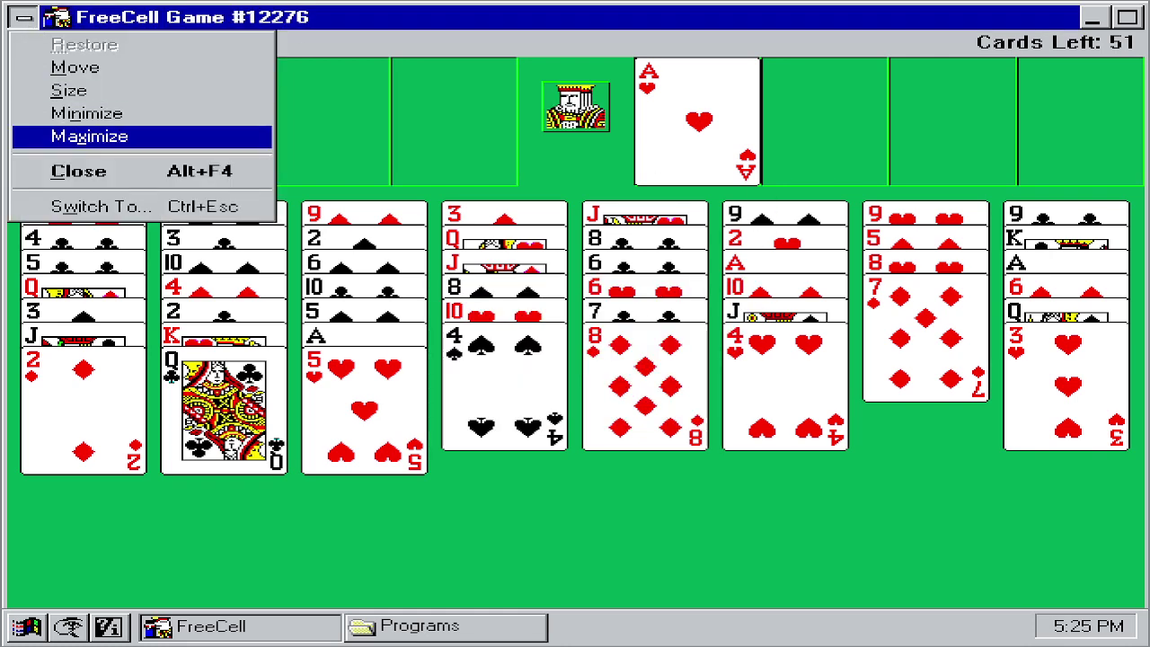
{"action": "left_click", "coordinate": [121, 172]}
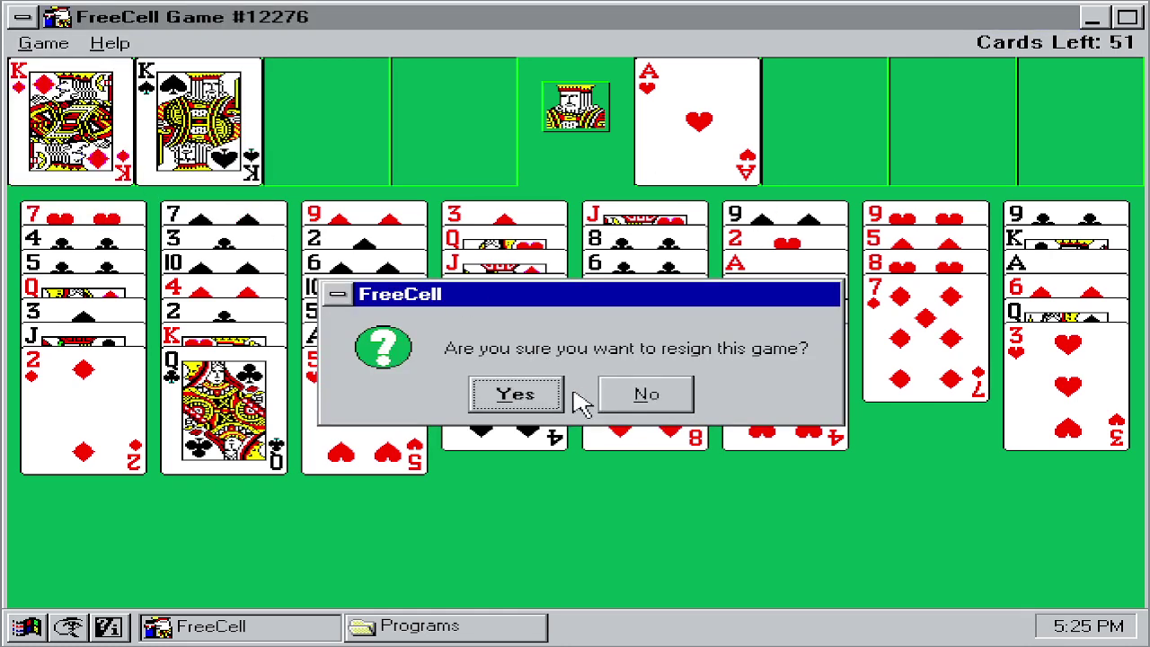
{"action": "left_click", "coordinate": [620, 407]}
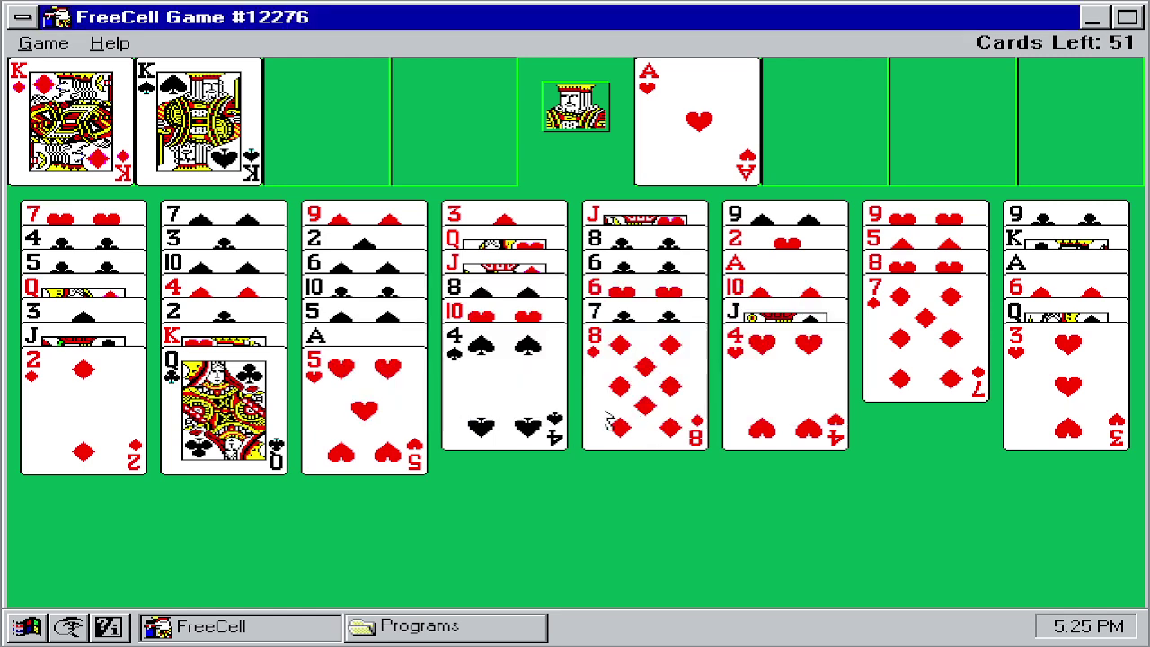
{"action": "left_click", "coordinate": [46, 51]}
{"action": "left_click", "coordinate": [22, 16]}
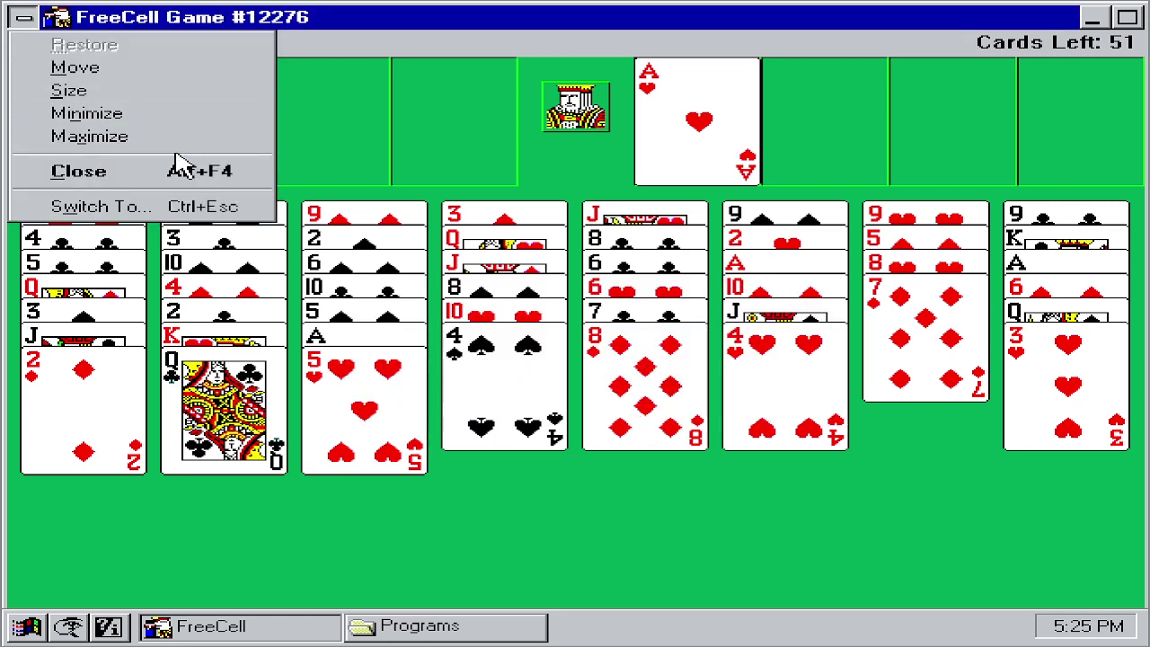
{"action": "left_click", "coordinate": [174, 170]}
{"action": "left_click", "coordinate": [559, 397]}
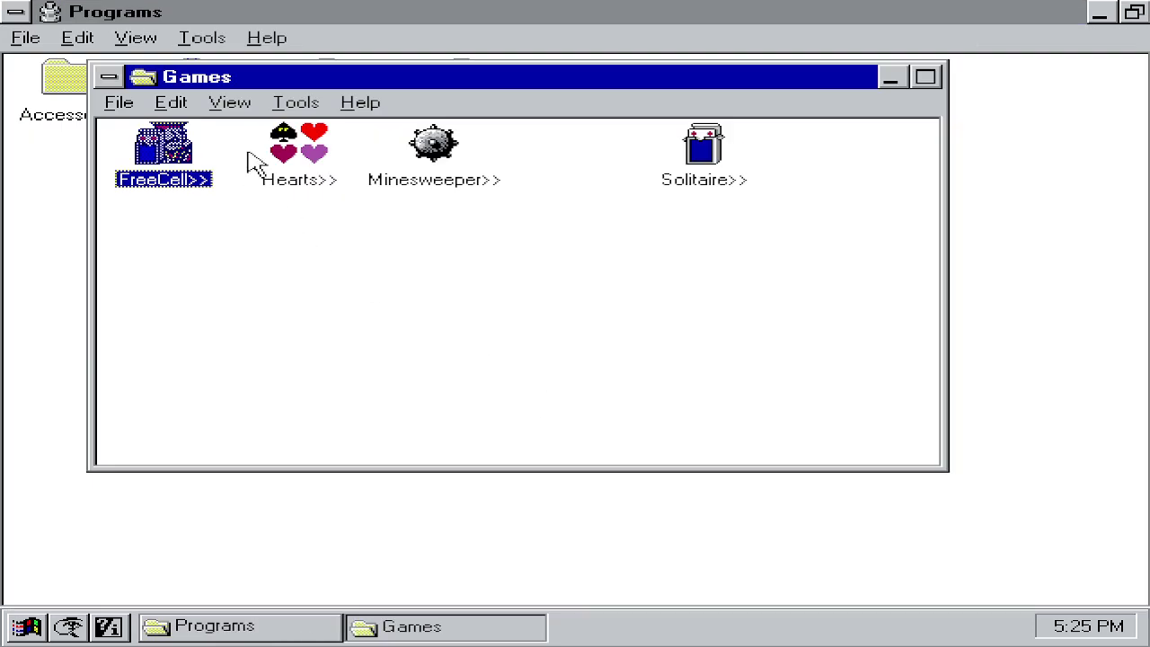
{"action": "double_click", "coordinate": [278, 134]}
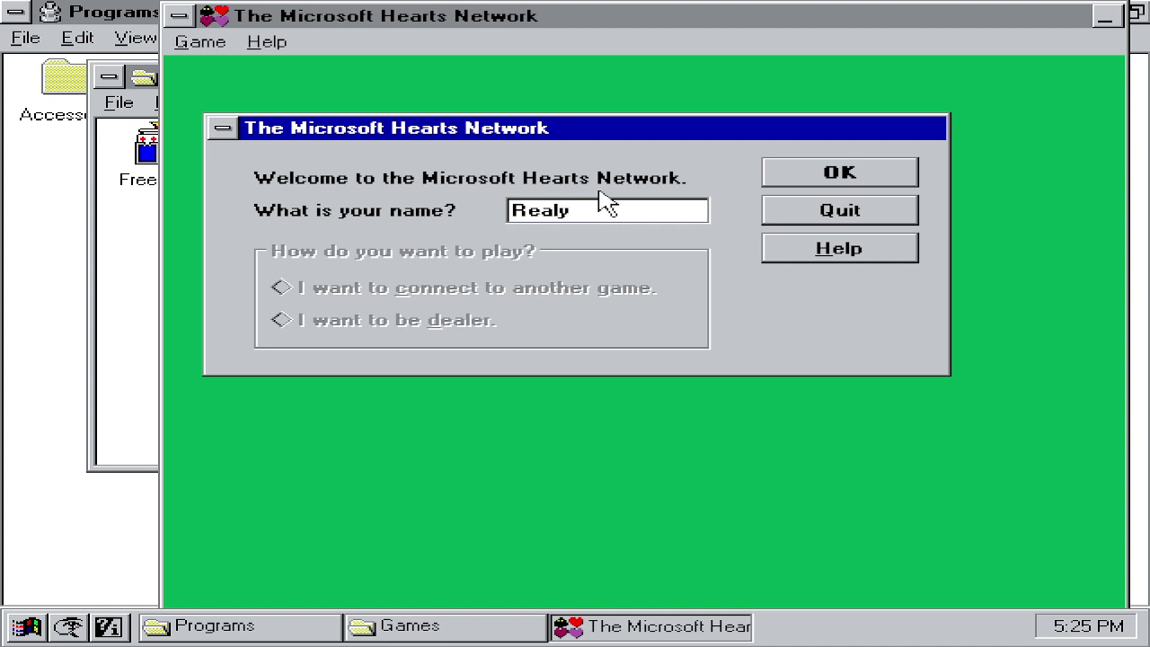
Step: Quit and relaunch Hearts, then accept the player name to start a game
{"action": "left_click", "coordinate": [832, 210]}
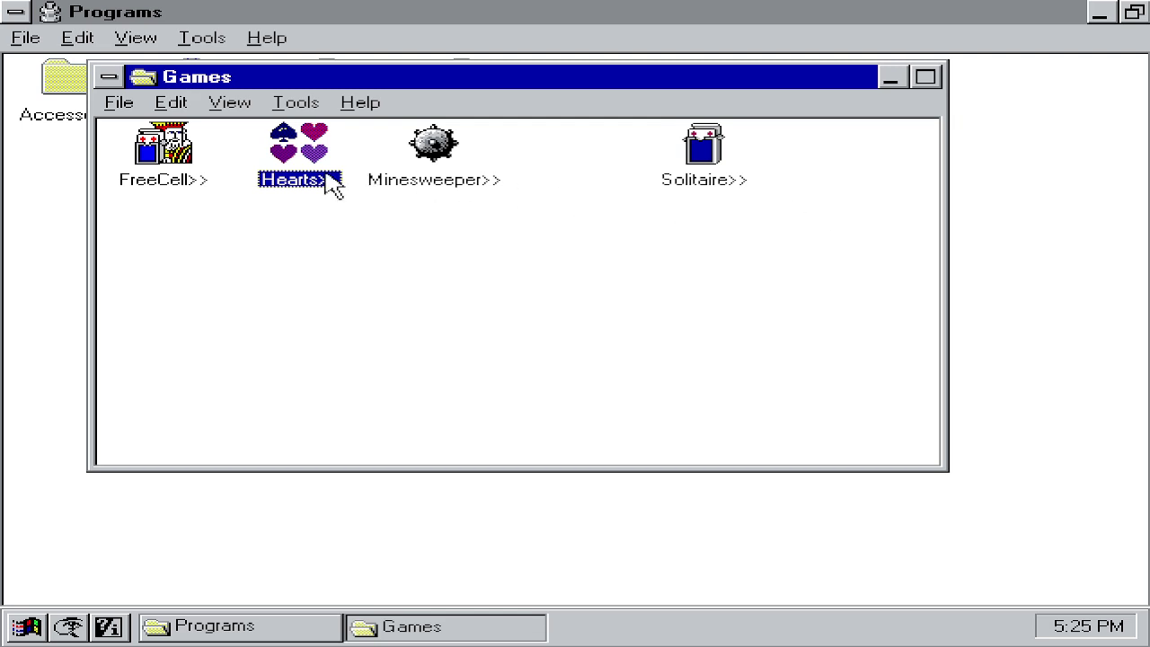
{"action": "double_click", "coordinate": [326, 177]}
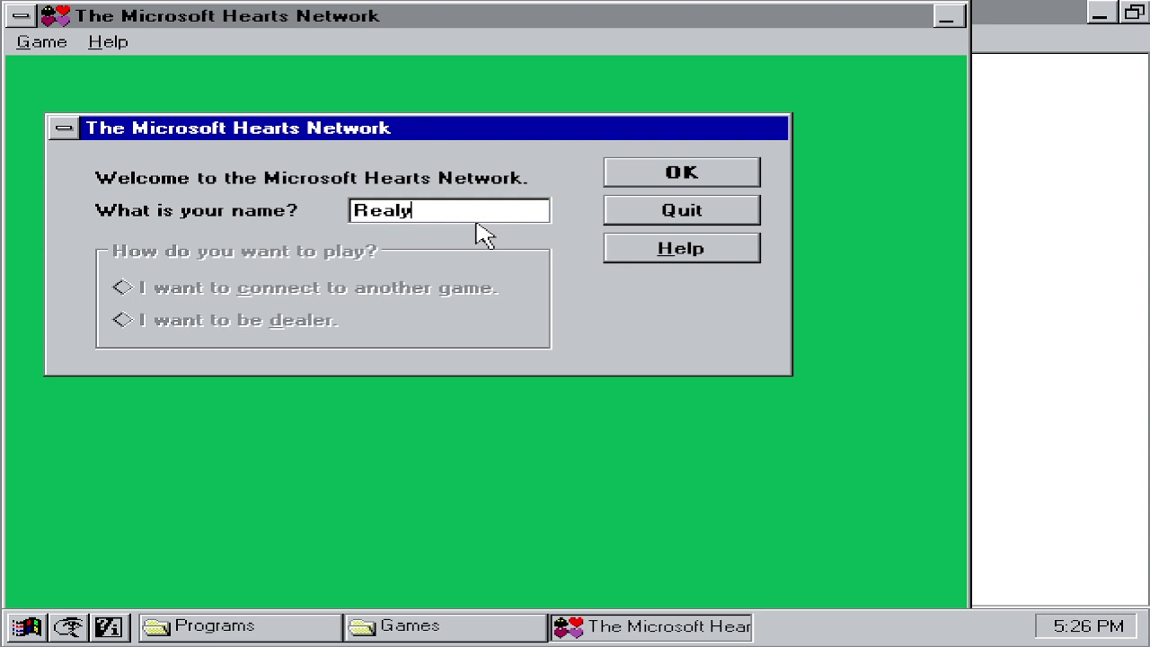
{"action": "left_click", "coordinate": [688, 178]}
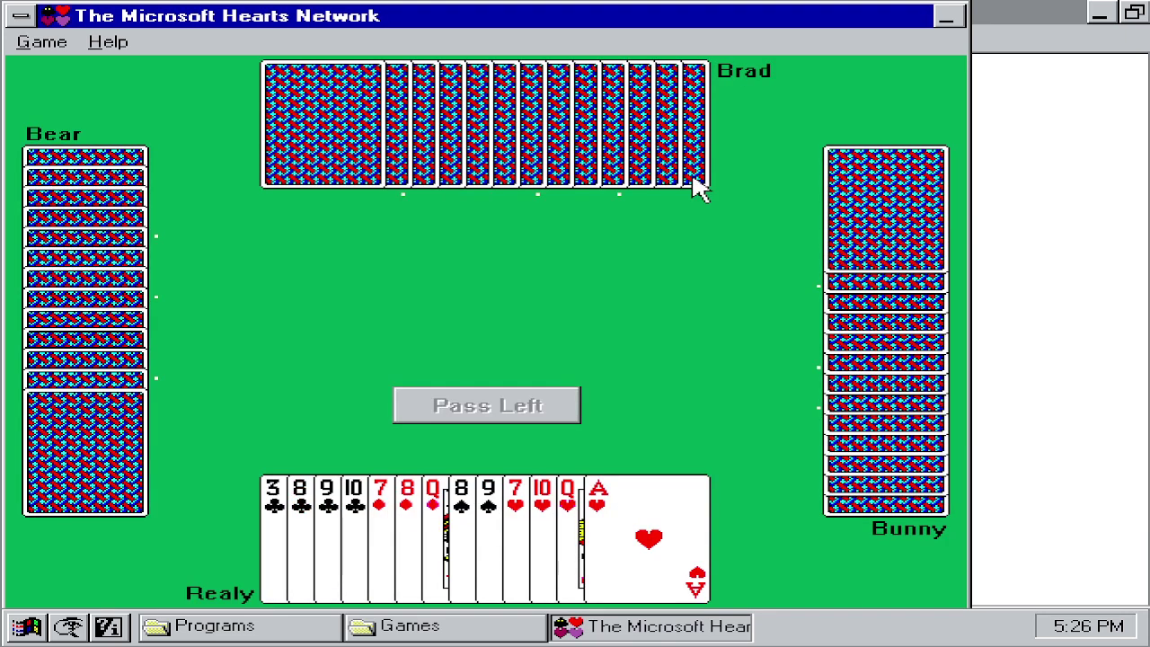
Step: Pass the A♥, 9♠ and 7♦ to the left
{"action": "left_click", "coordinate": [652, 546]}
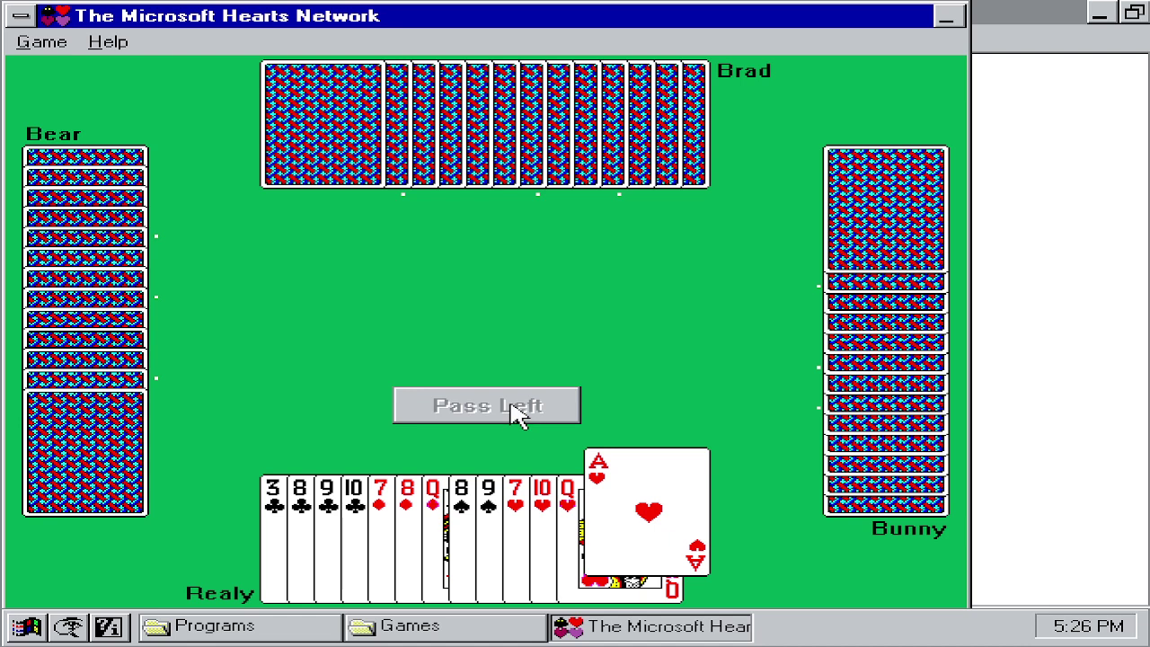
{"action": "left_click", "coordinate": [490, 516]}
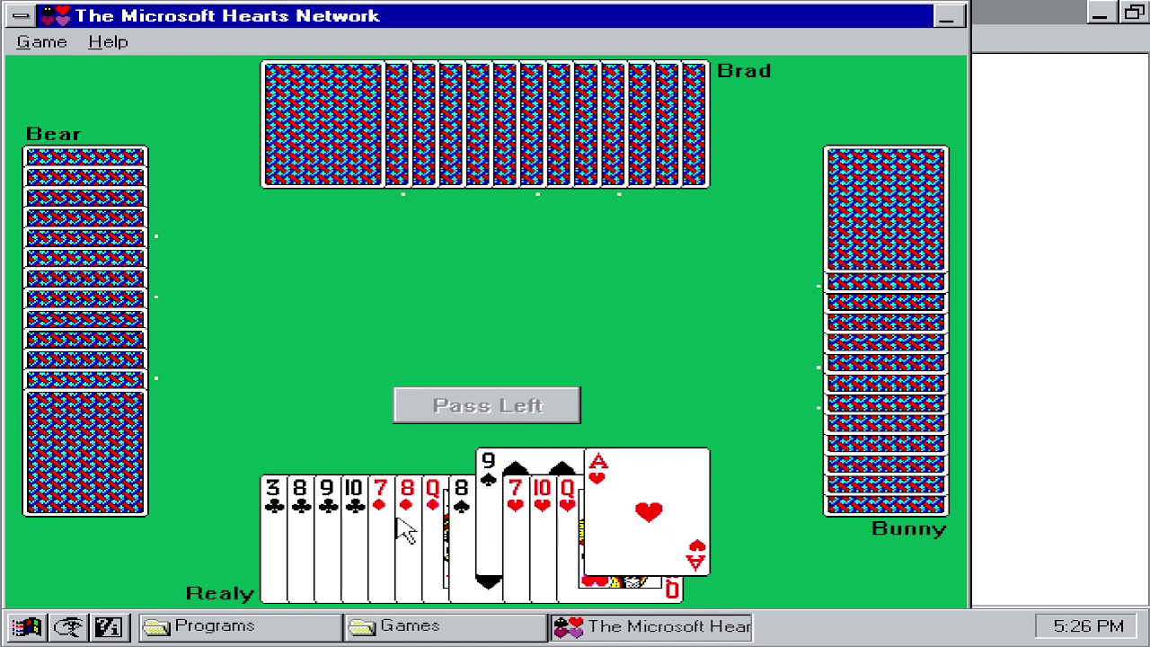
{"action": "left_click", "coordinate": [384, 526]}
{"action": "left_click", "coordinate": [467, 406]}
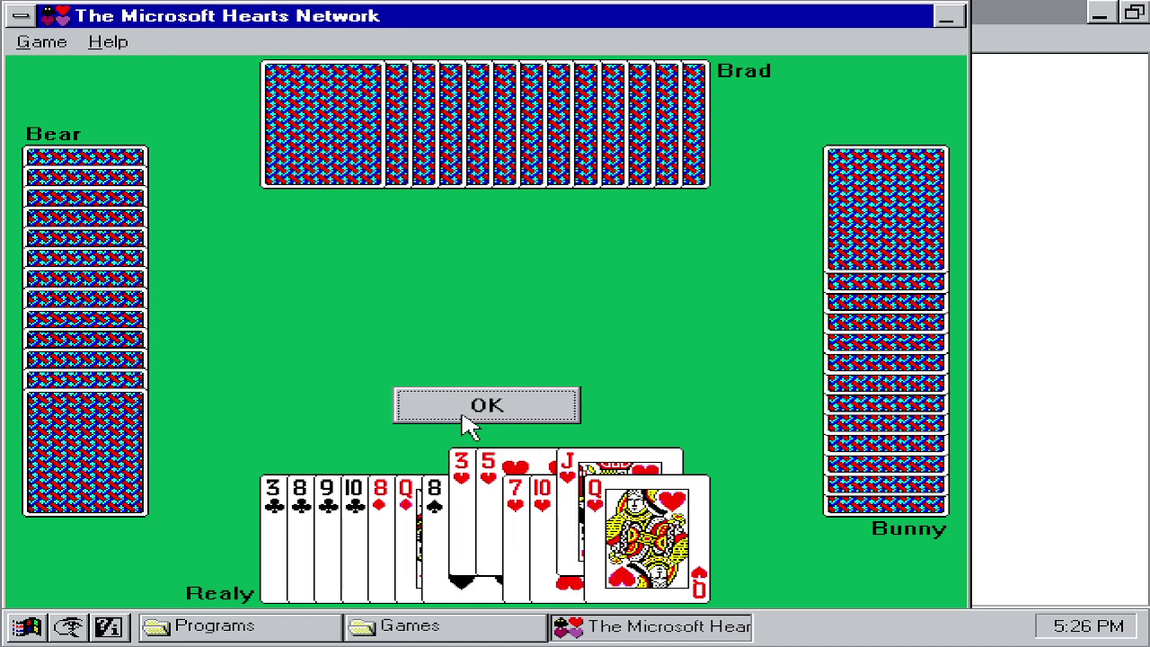